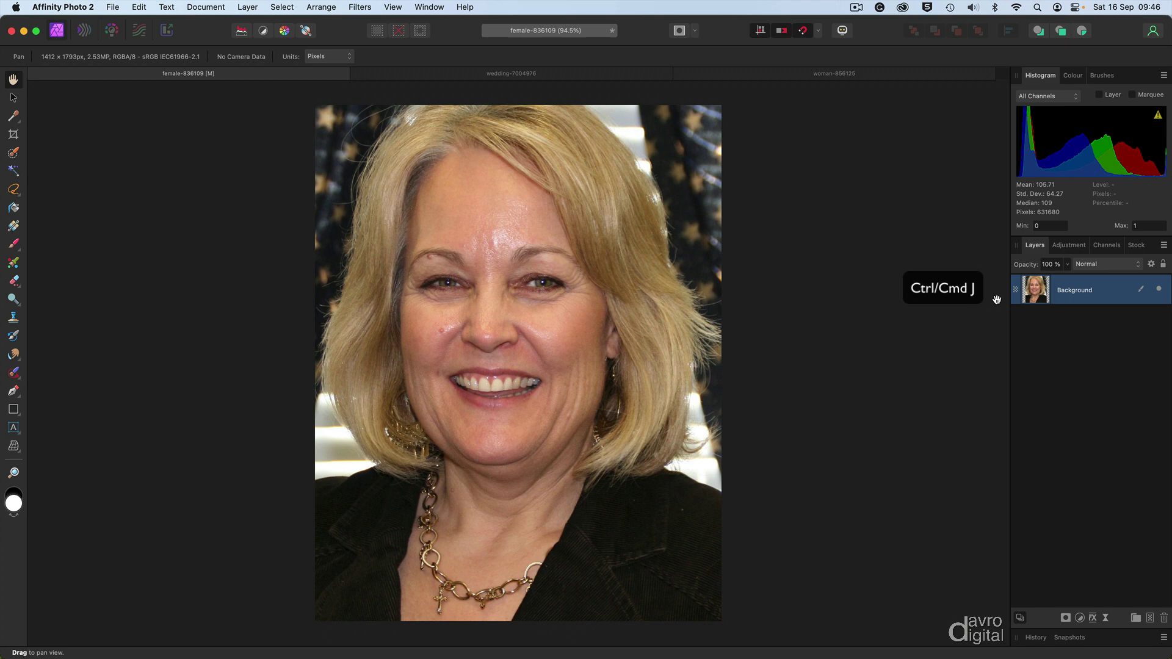
- Duplicate the Background layer and apply Frequency Separation to the copy using the Gaussian method with a 5.2 px radius
key(super+j)
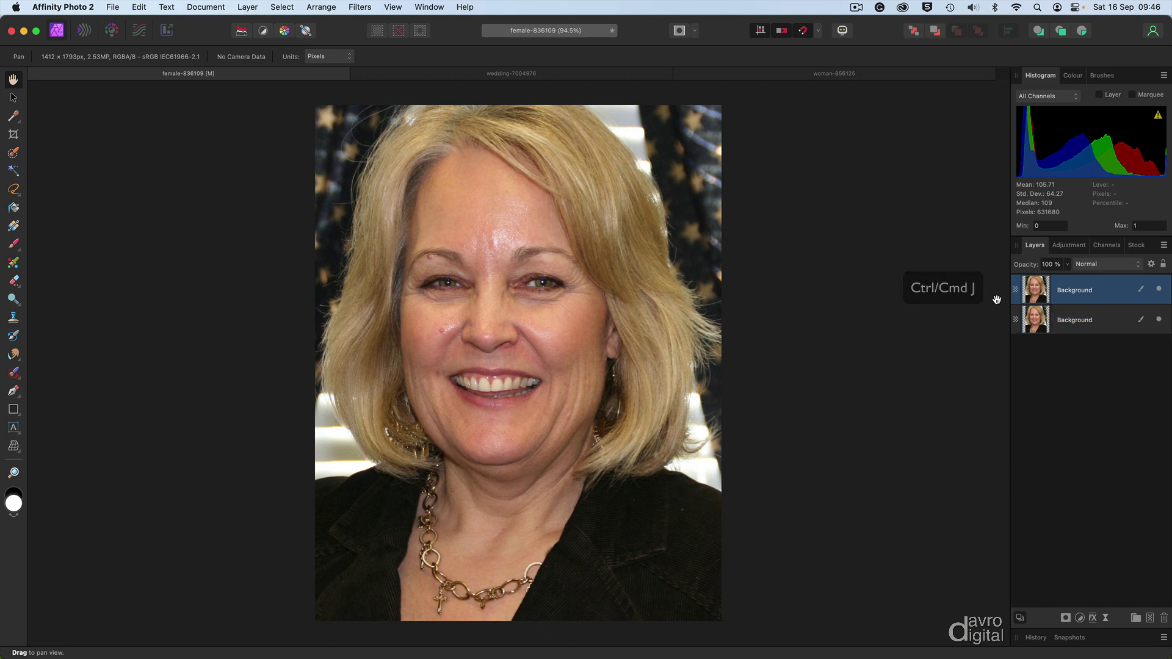
click(360, 7)
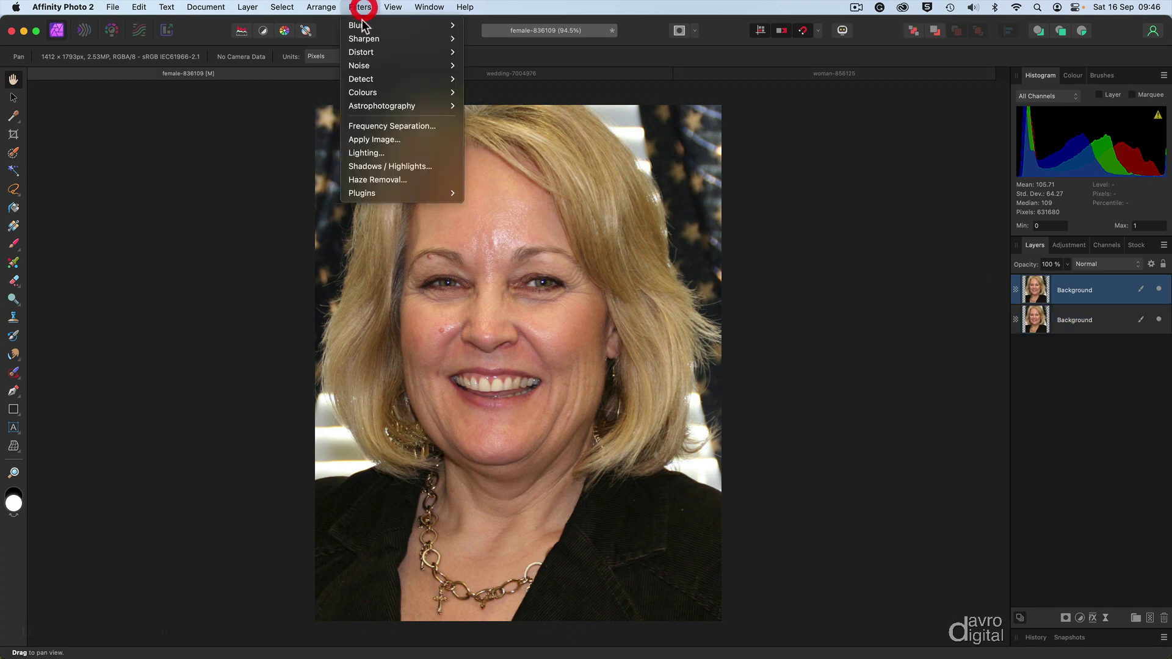
click(369, 127)
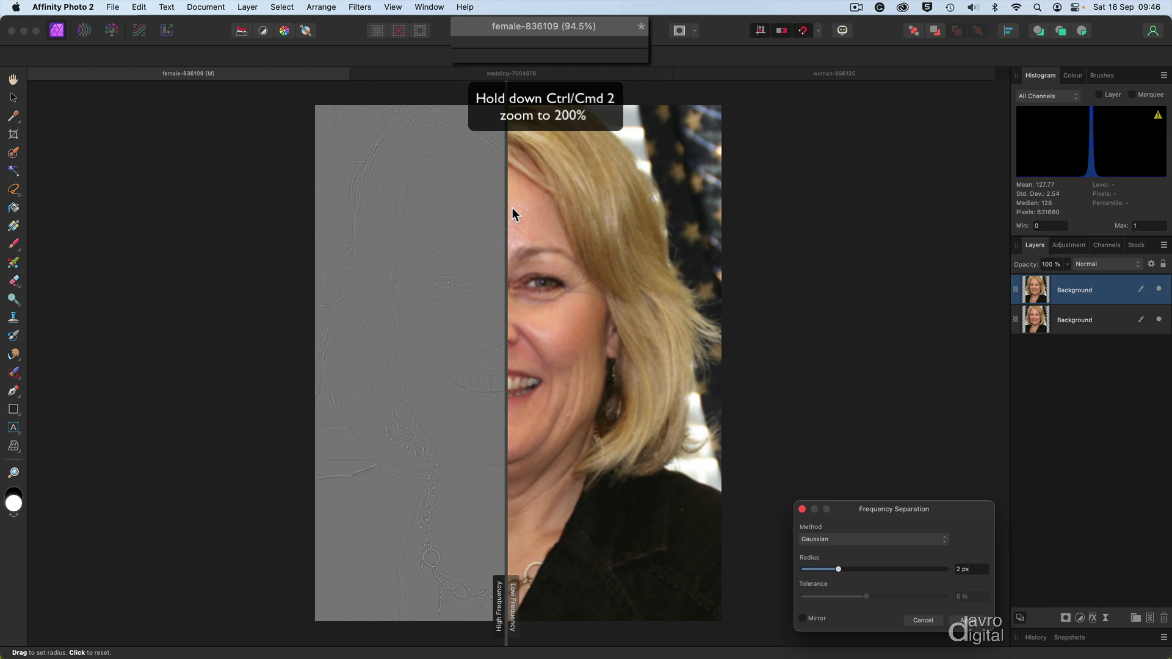
key(super+2)
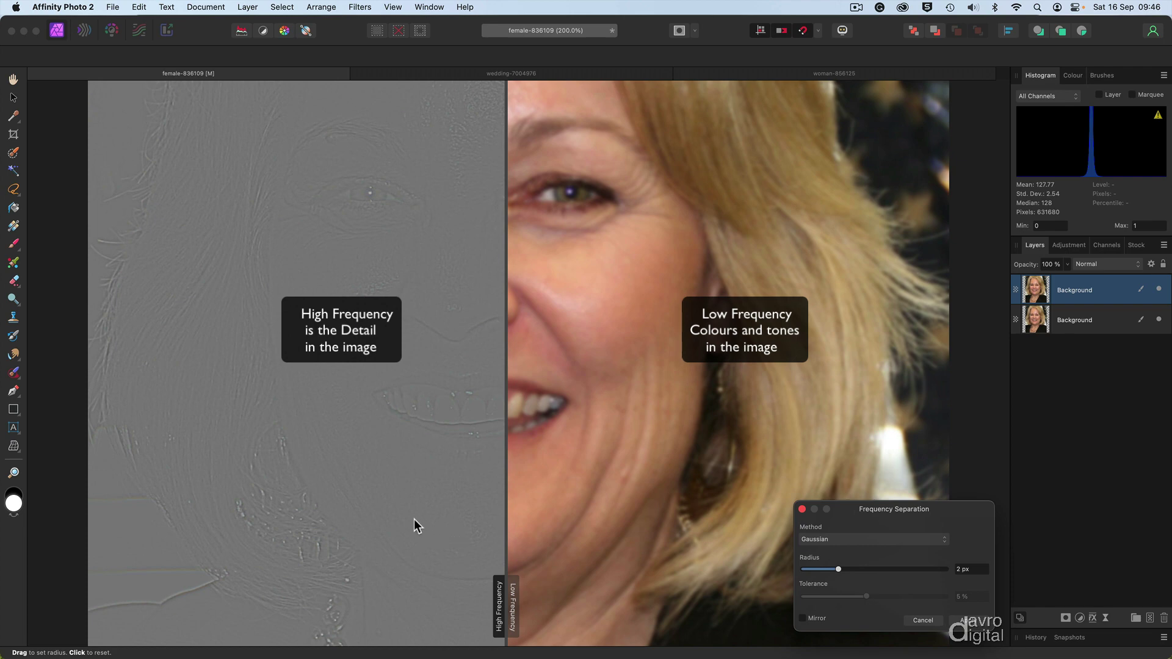
drag(893, 513, 918, 172)
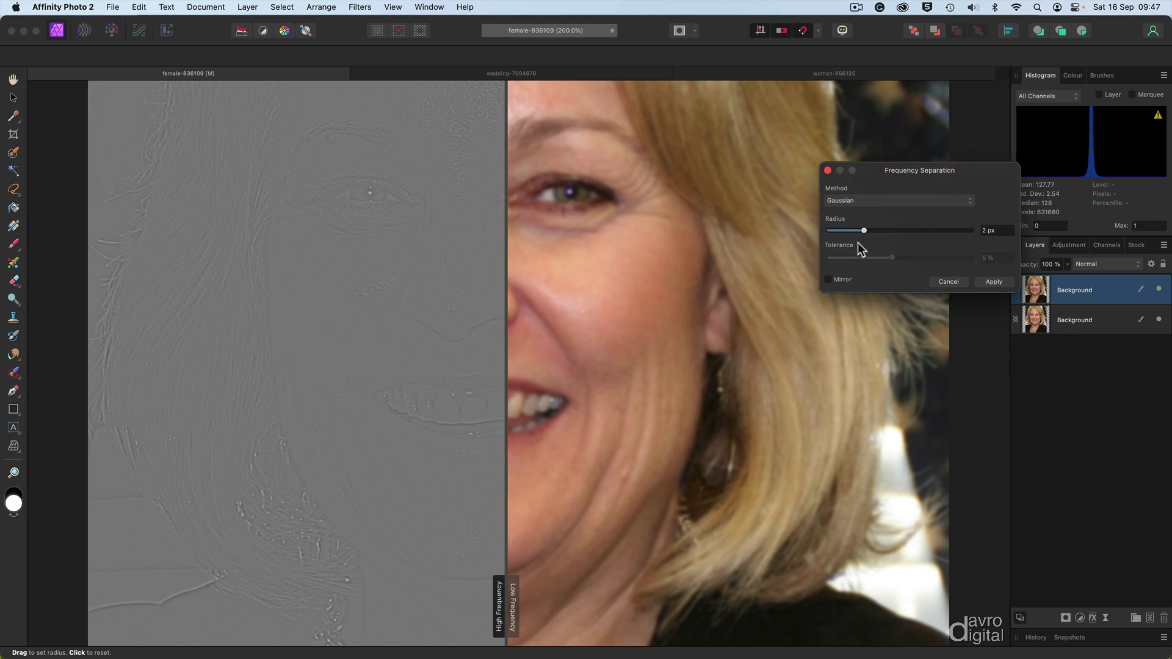
drag(865, 232, 853, 231)
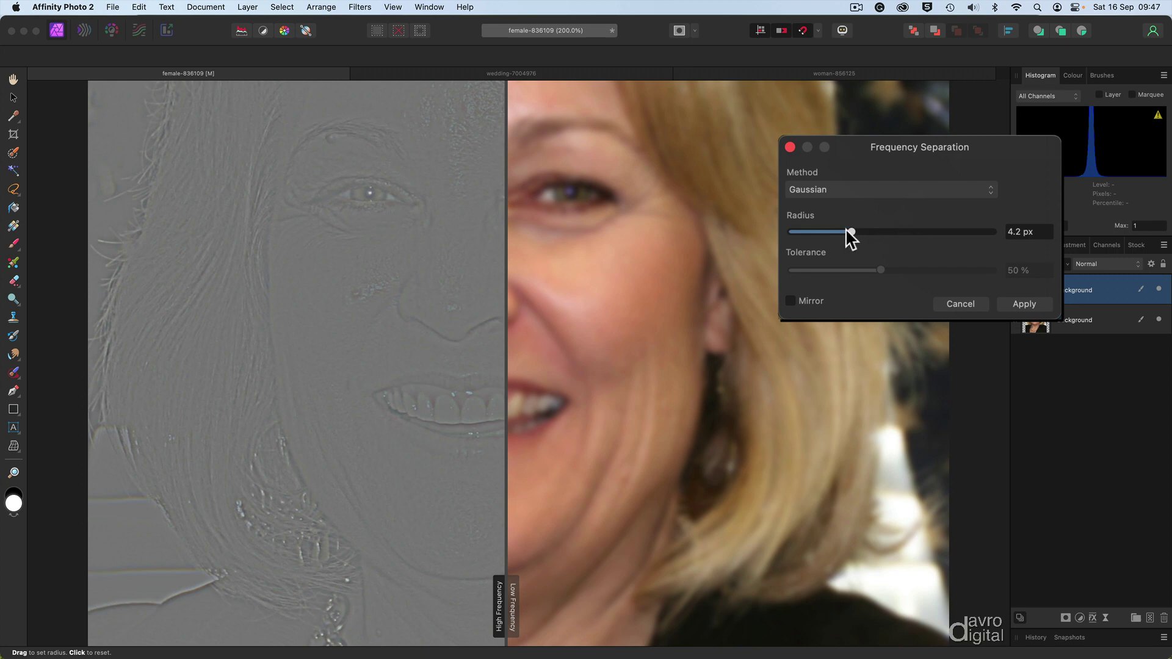
drag(848, 232, 853, 231)
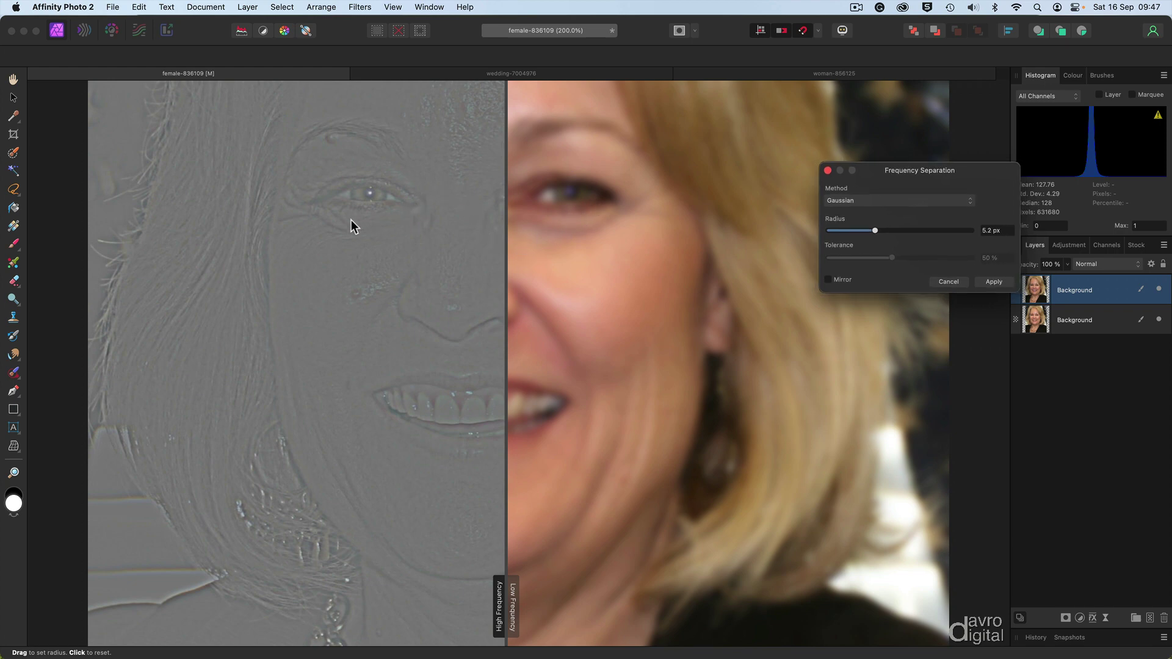
click(994, 283)
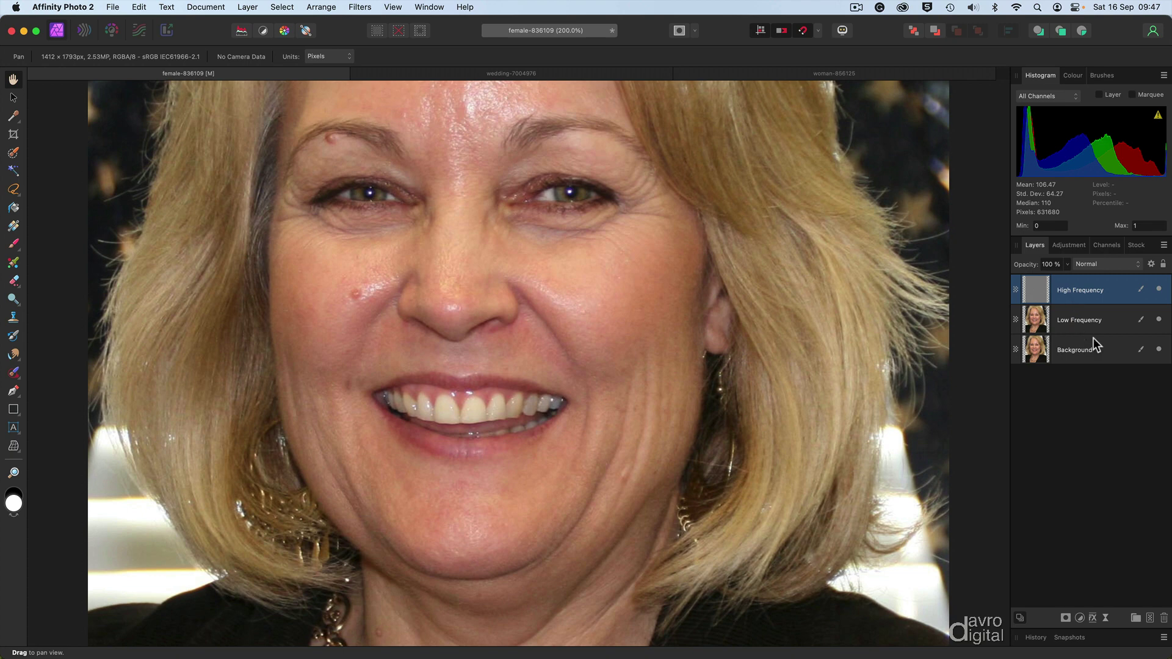
- Isolate the High Frequency layer and the Low Frequency layer in turn to examine what each one contains
click(1159, 349)
click(1158, 320)
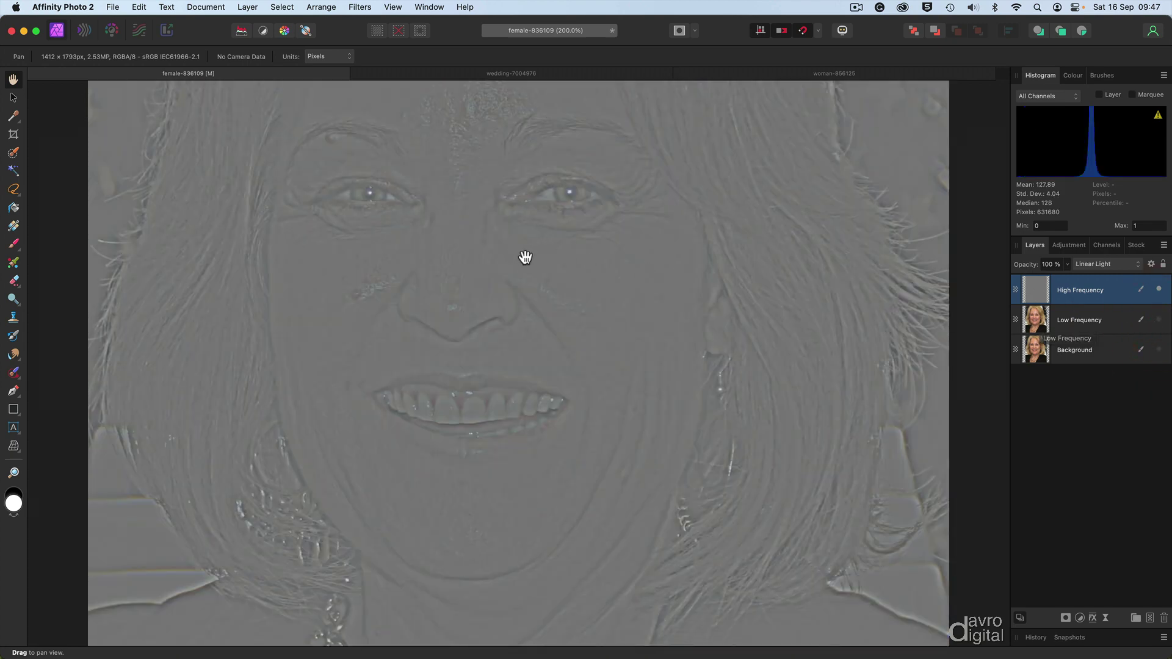
click(1158, 290)
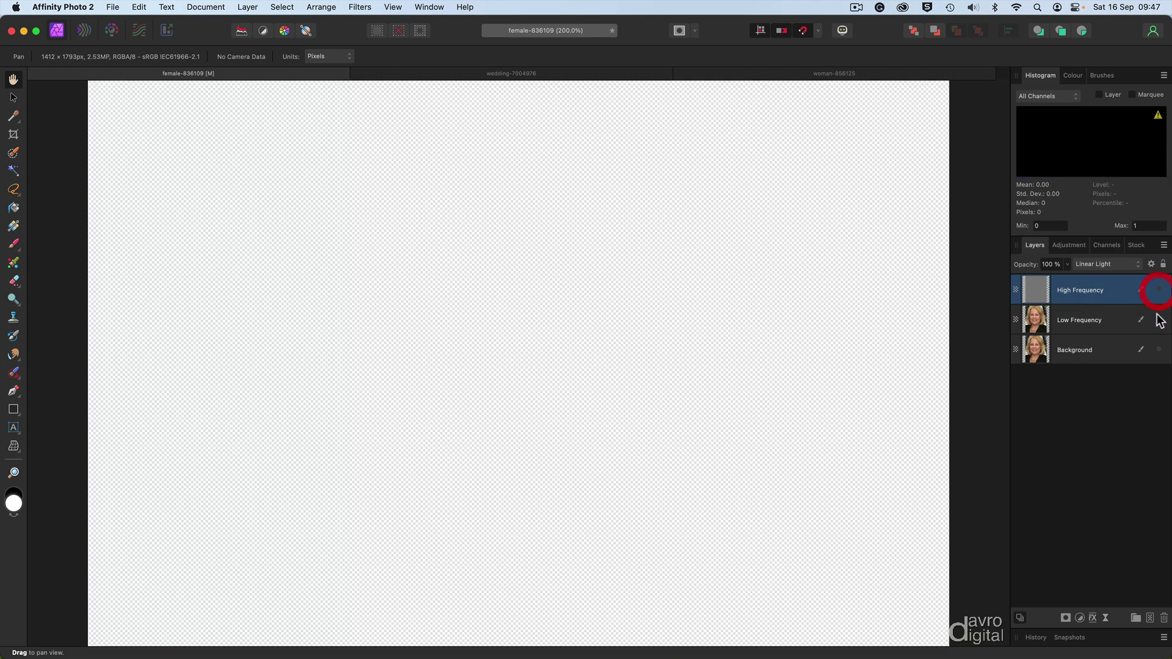
click(1159, 319)
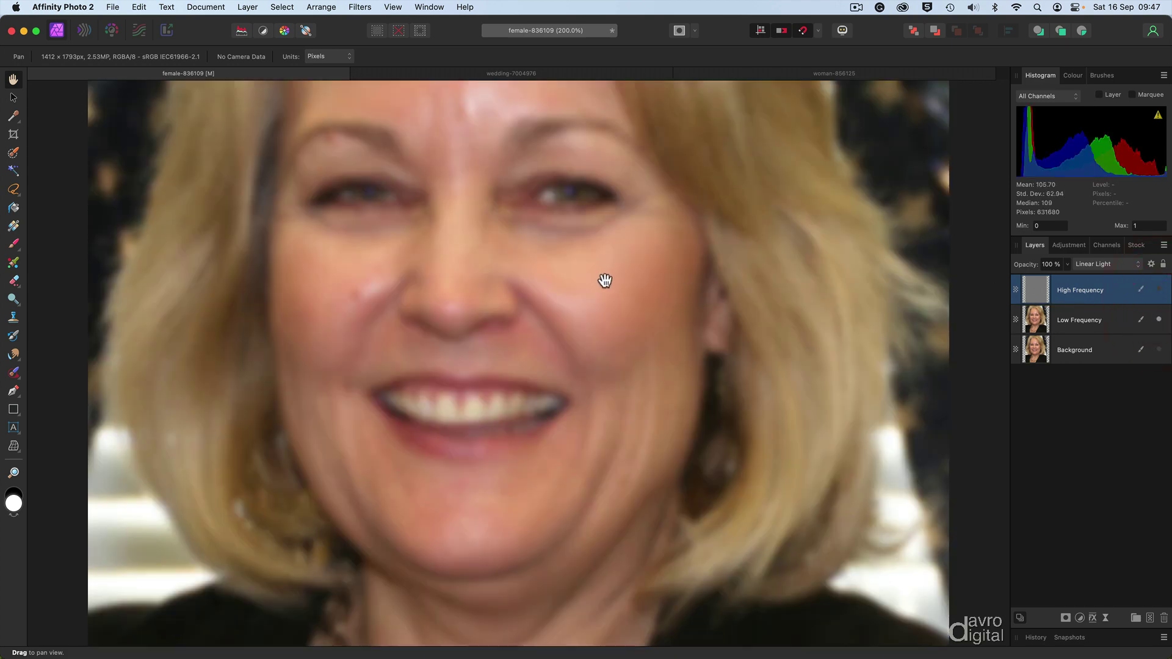
- Set up the Clone Brush on the High Frequency layer, sampling Current Layer only, with the brush width reduced to 77.8 px
click(1072, 319)
click(1080, 292)
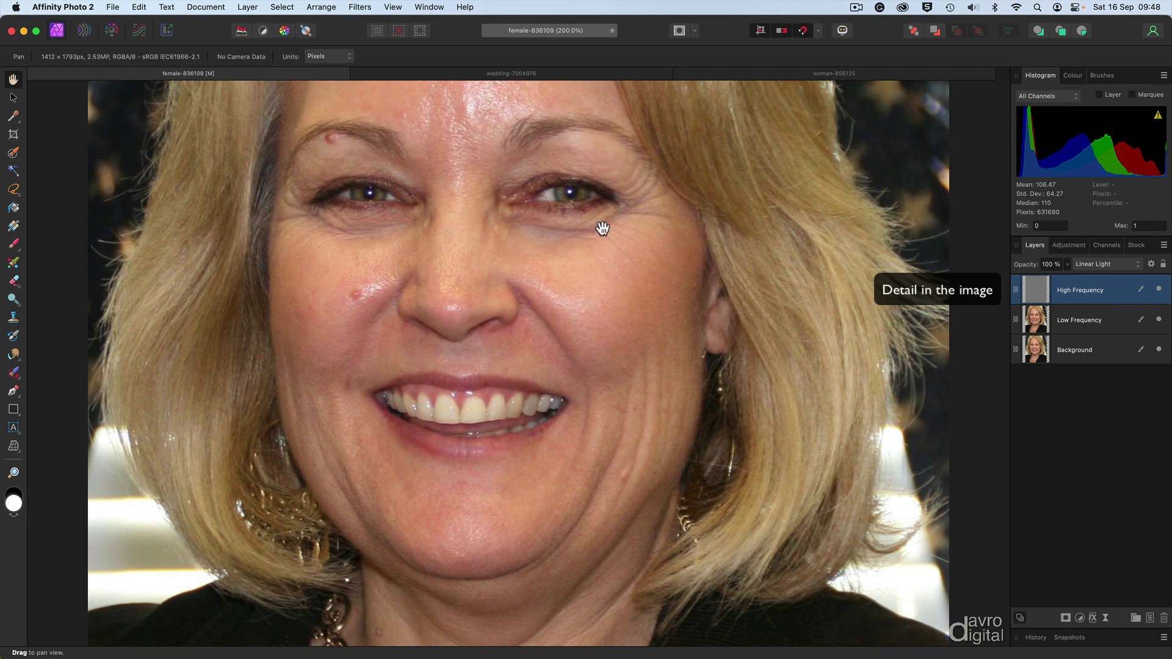
drag(594, 225, 601, 429)
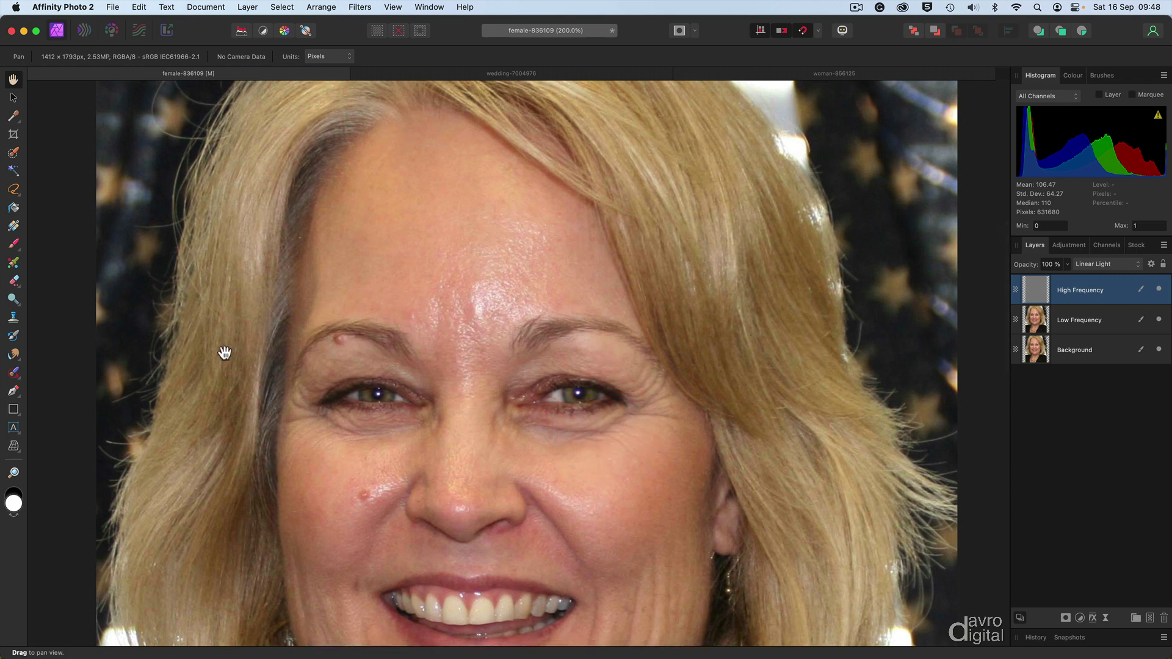
click(13, 318)
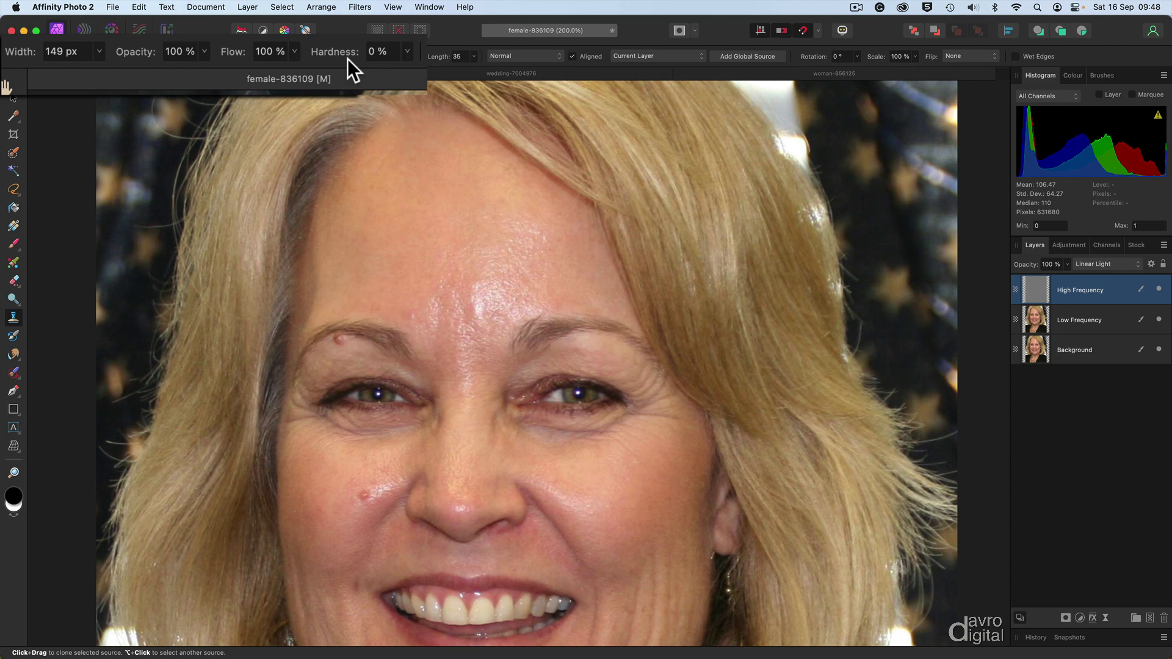
click(639, 58)
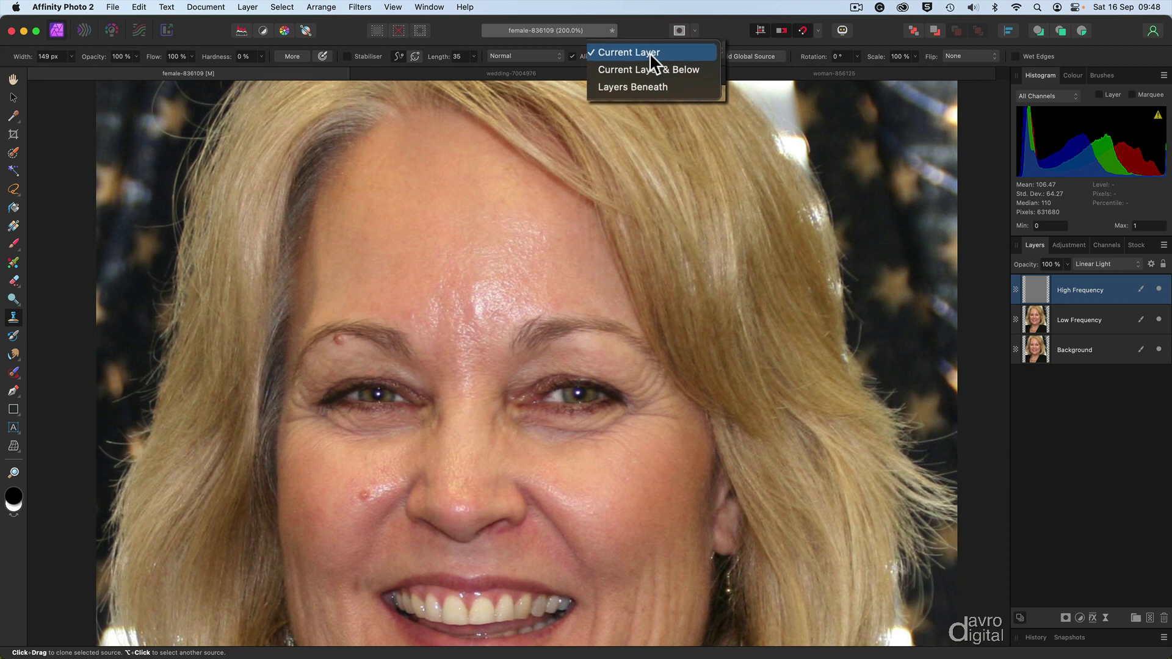
click(649, 52)
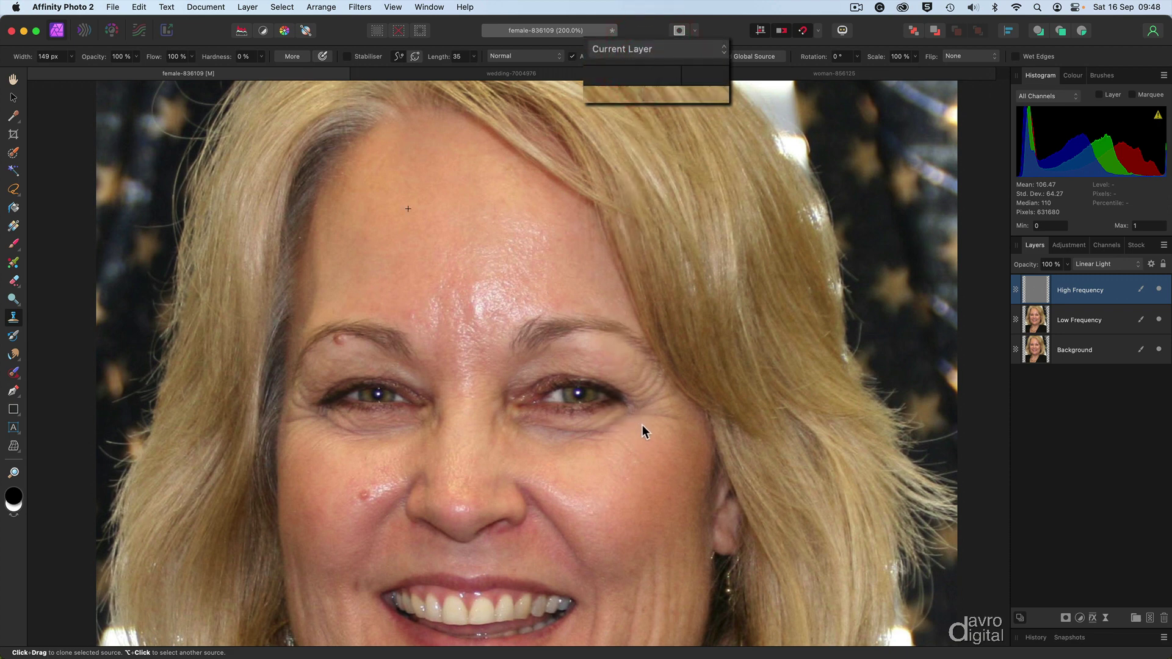
key(bracketleft)
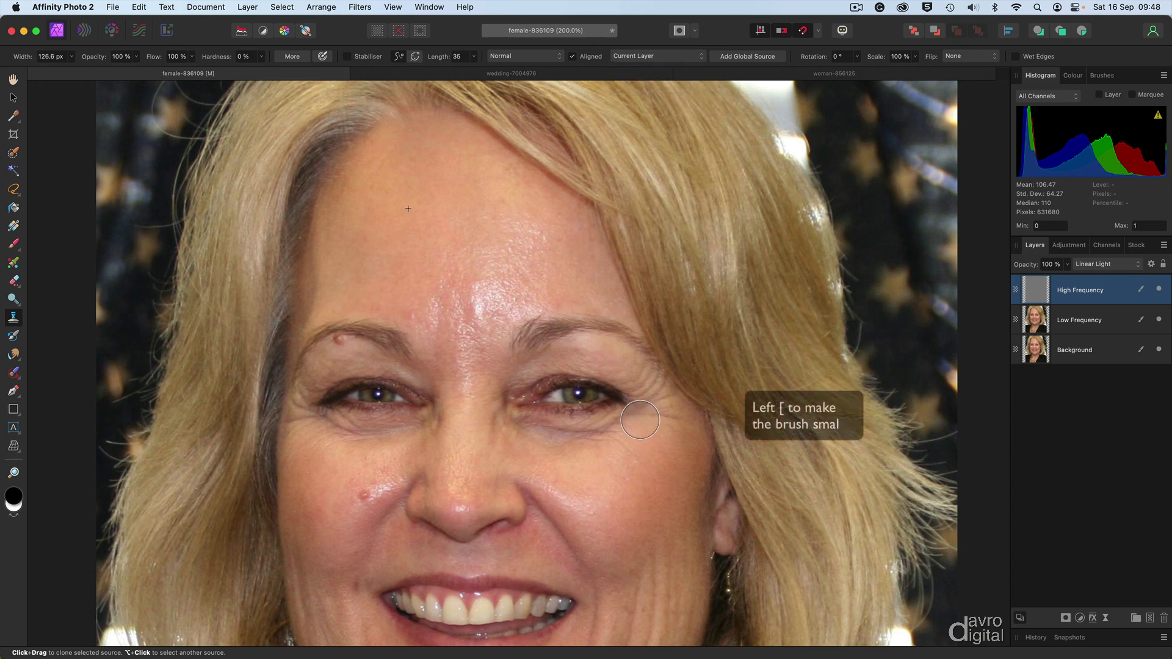
key(bracketleft)
key(bracketleft)
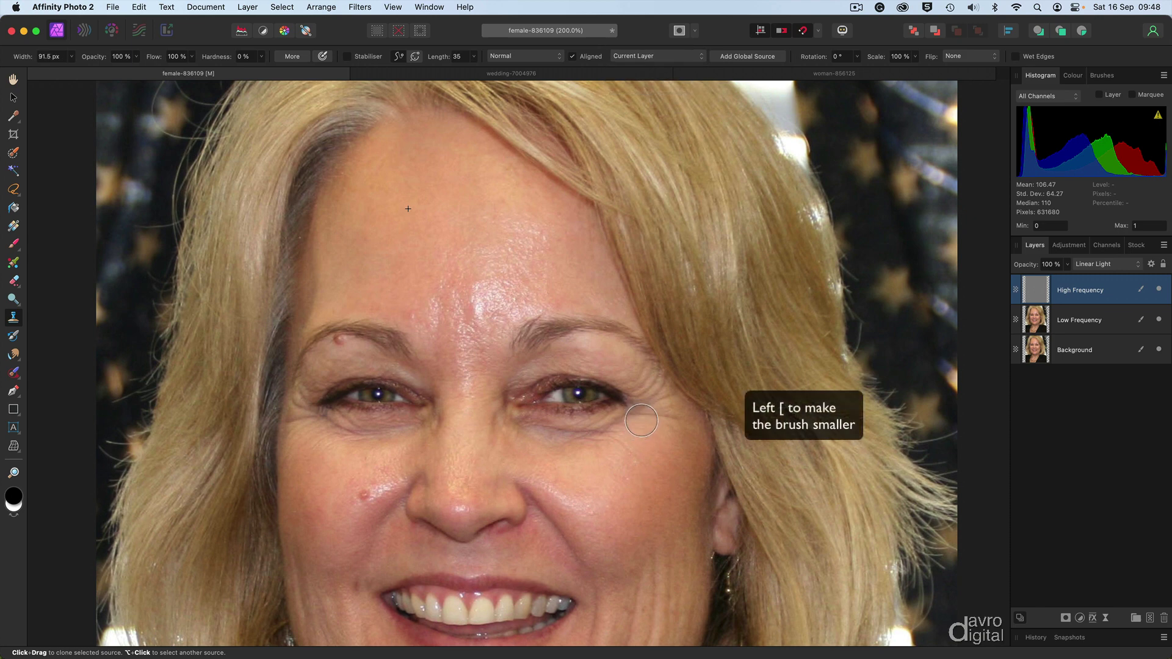
key(bracketleft)
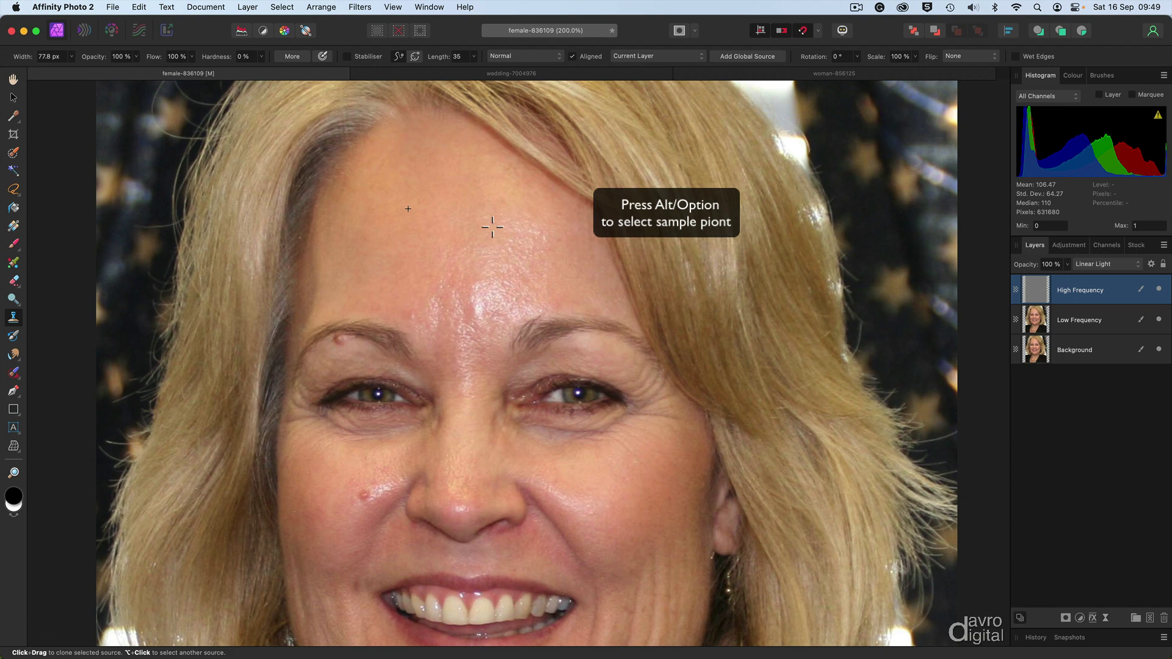
- Clone smooth forehead texture over the wrinkles under and beside the eye on the image's right side, on the High Frequency layer
alt+click(492, 227)
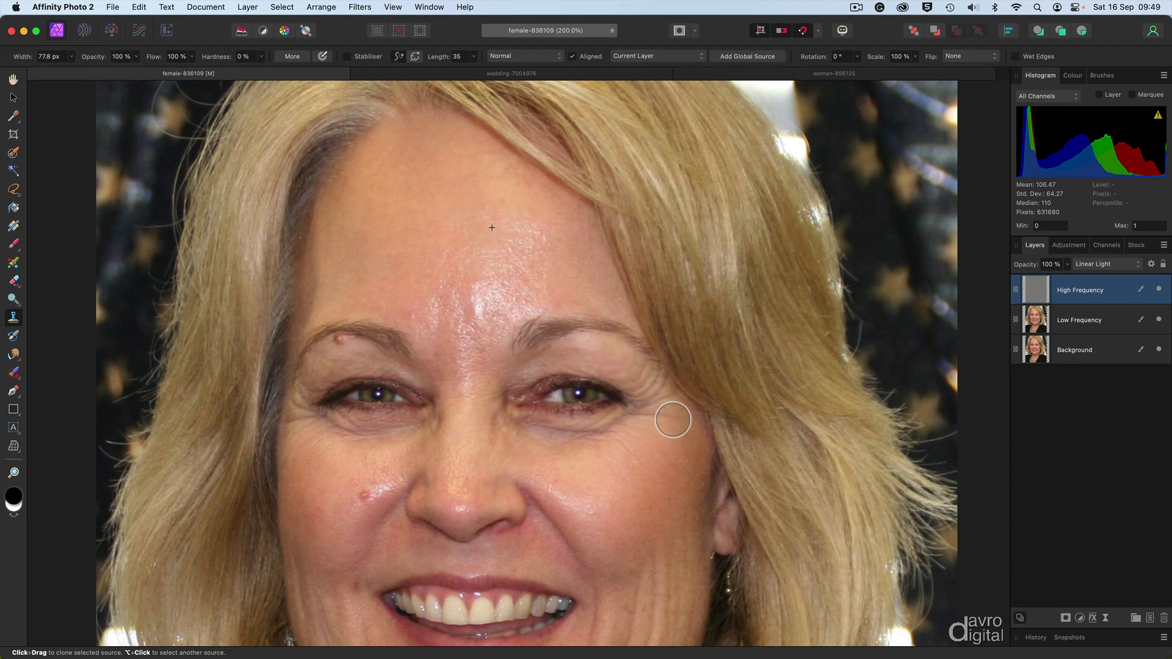
drag(676, 420, 633, 415)
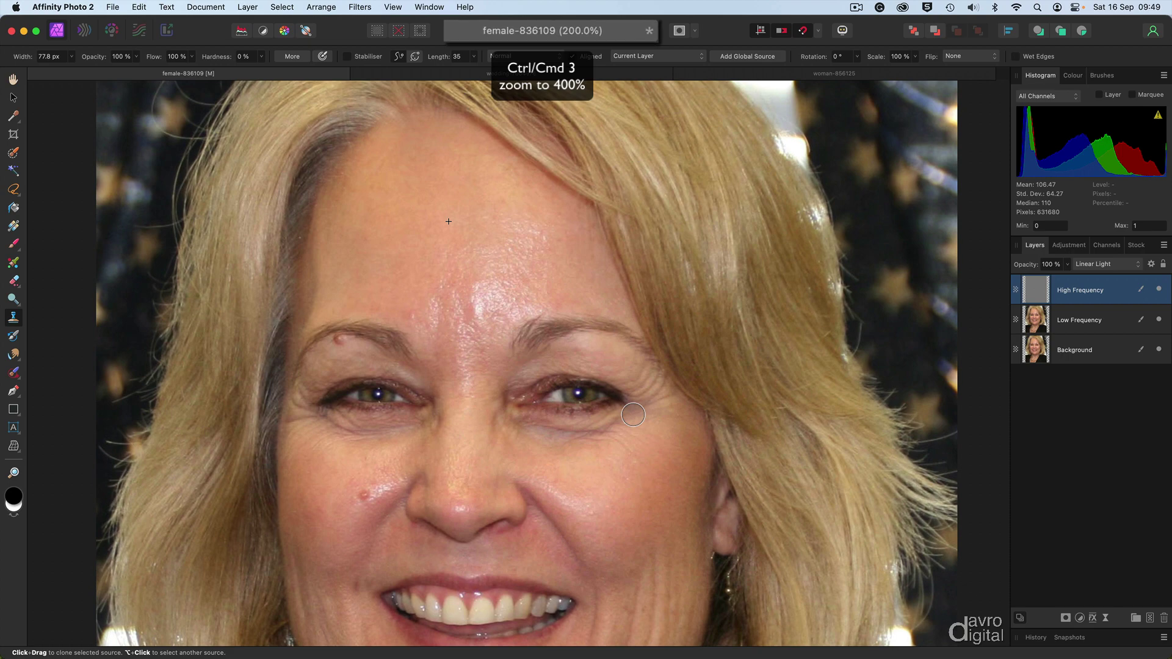
key(super+3)
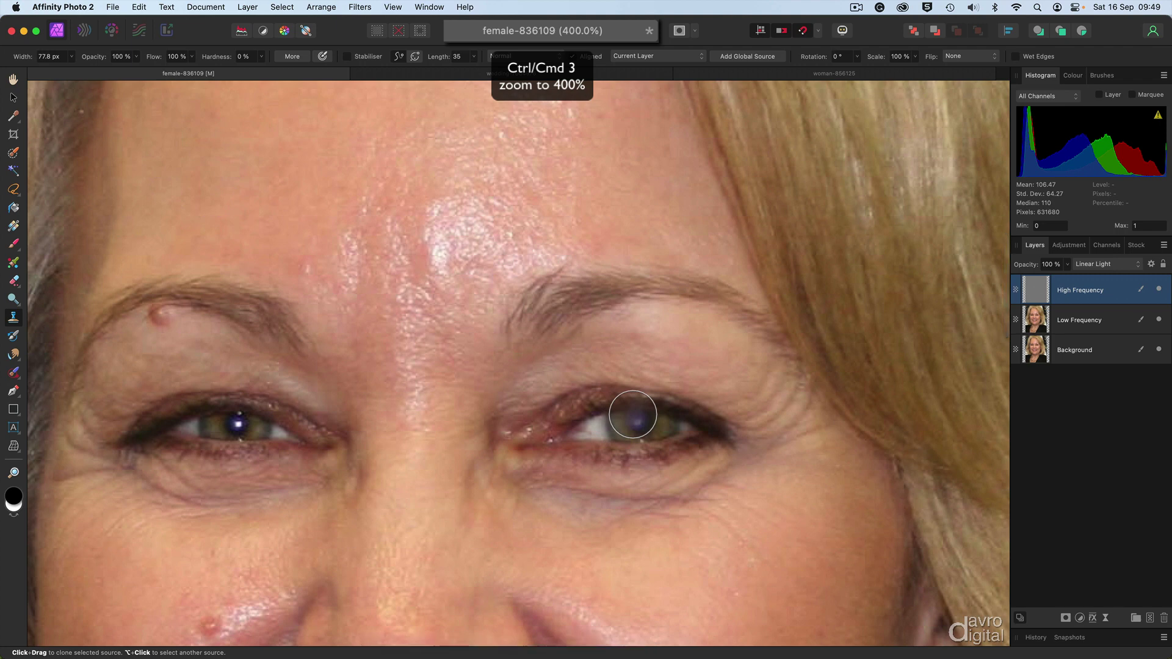
scroll(633, 421, up, 3)
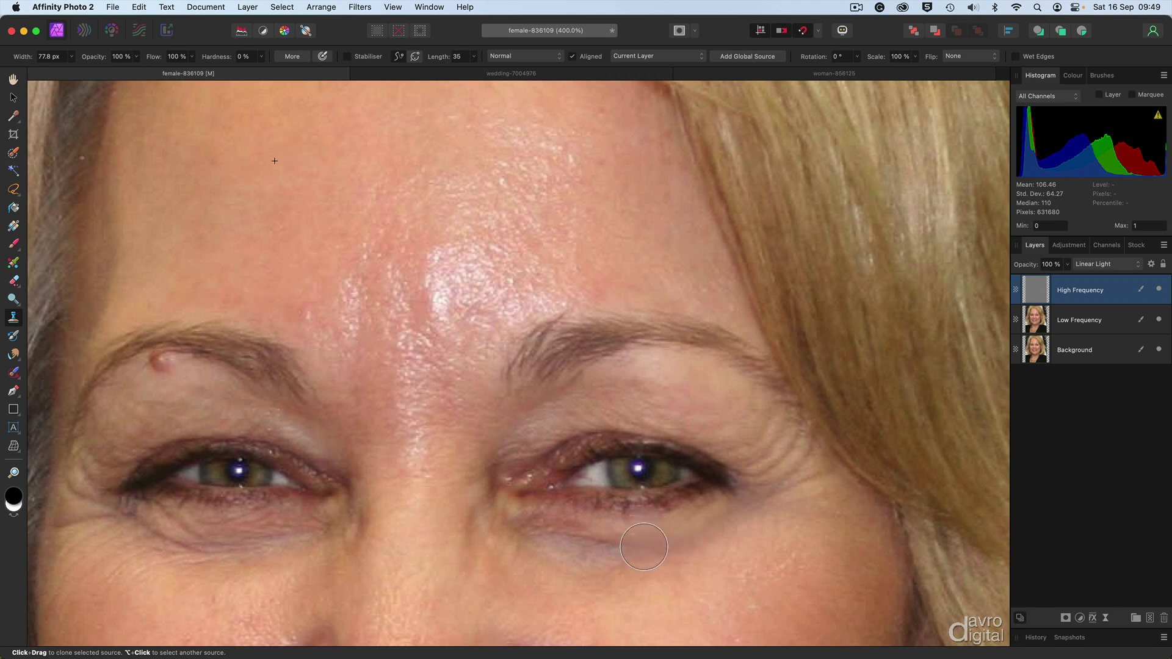
mouse_move(607, 531)
mouse_down()
mouse_move(601, 568)
mouse_move(634, 547)
mouse_move(550, 537)
mouse_up()
drag(468, 517, 467, 535)
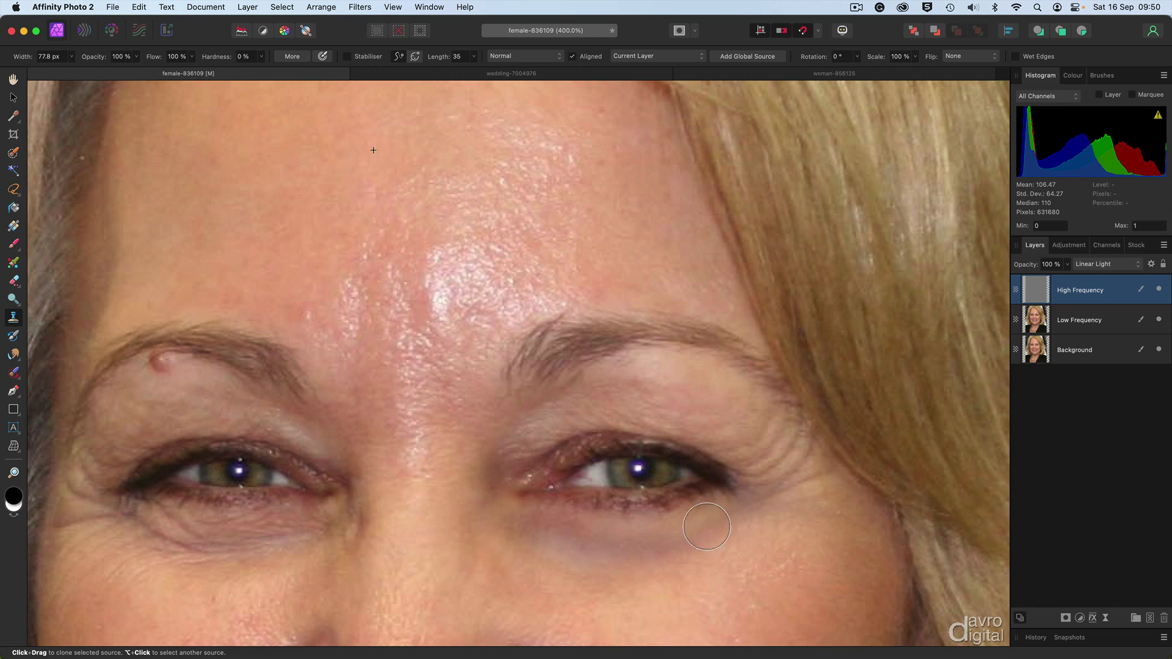
mouse_move(745, 575)
mouse_down()
mouse_move(797, 558)
mouse_move(777, 571)
mouse_up()
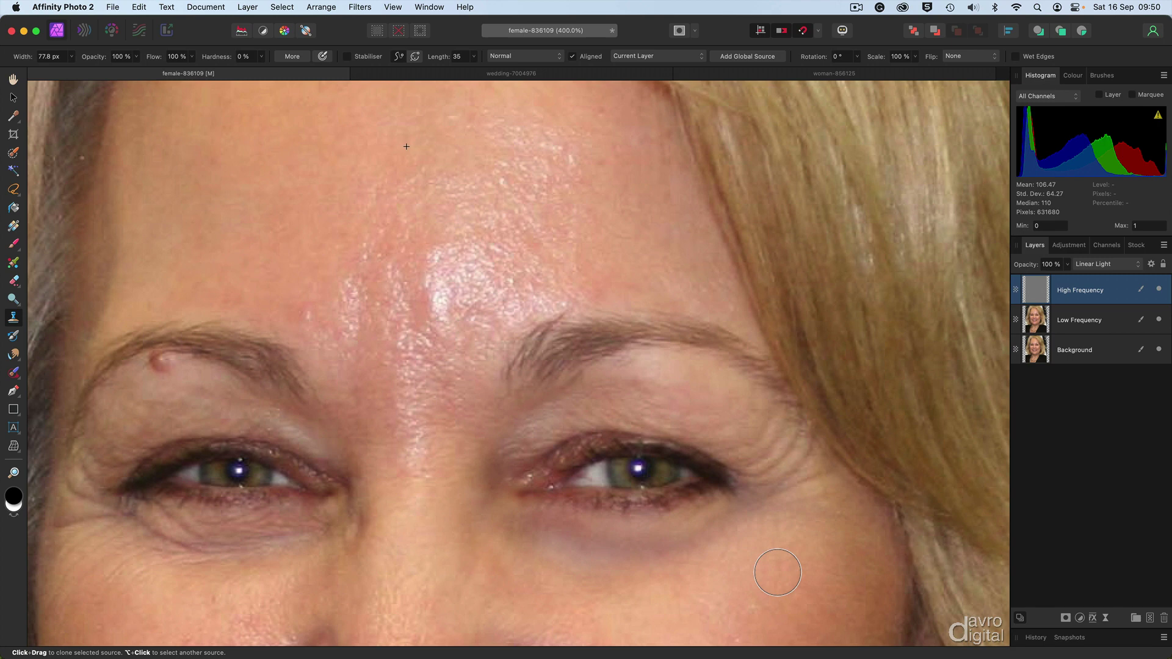
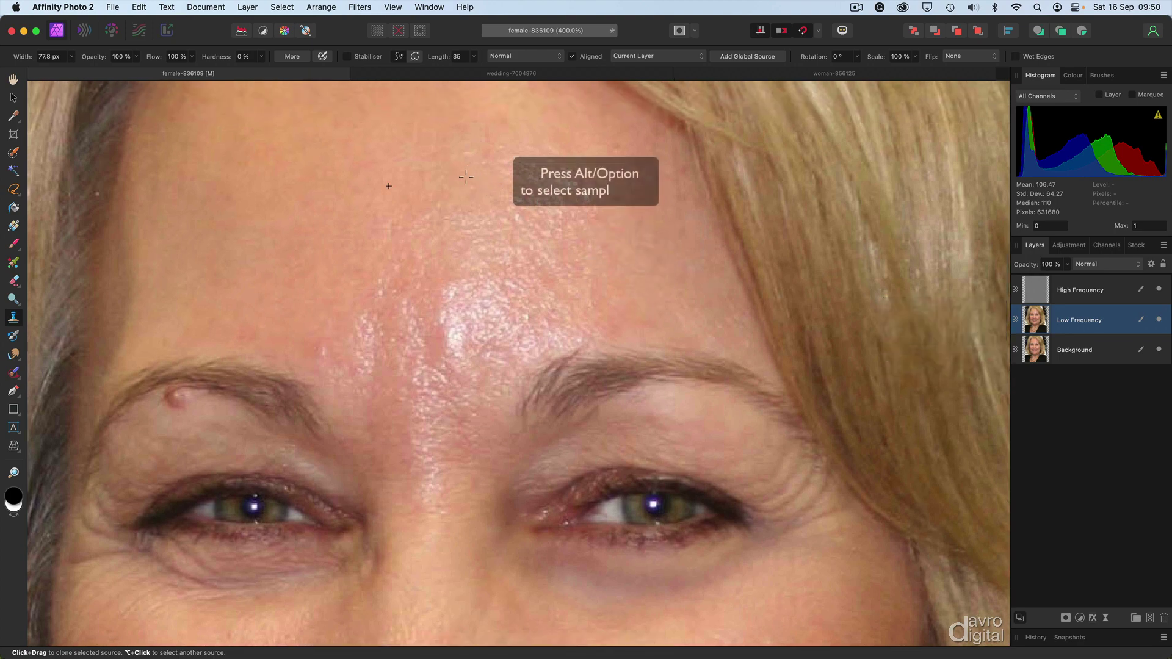
- Lower the Clone Brush opacity to 50% for retouching the Low Frequency layer
scroll(466, 177, down, 3)
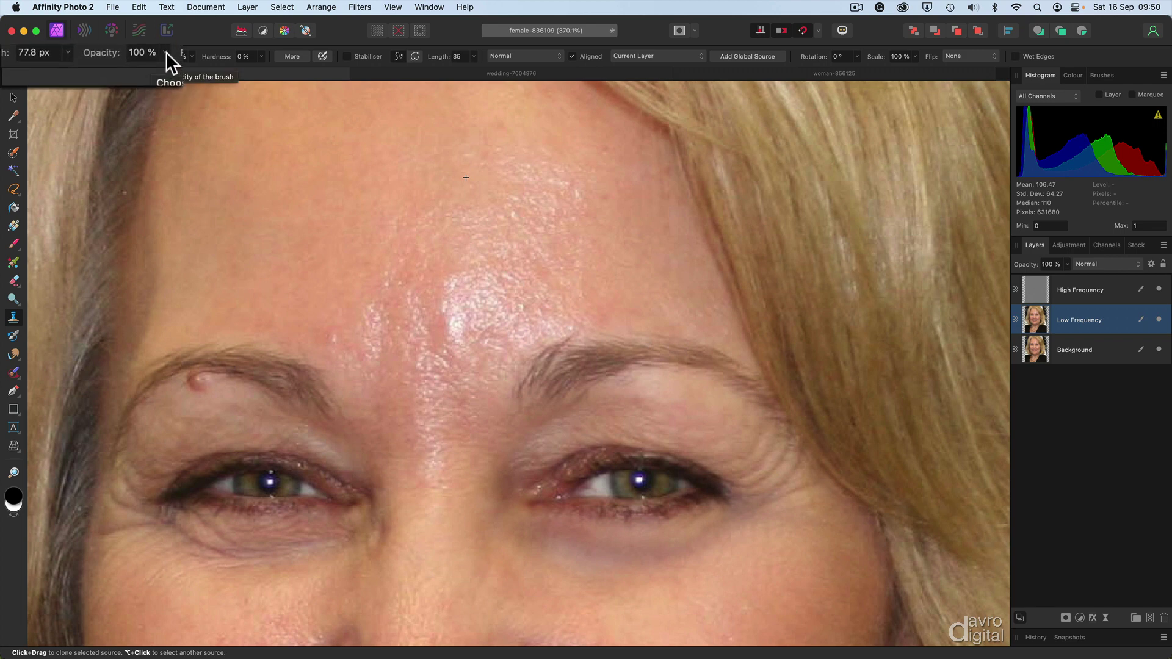
click(164, 53)
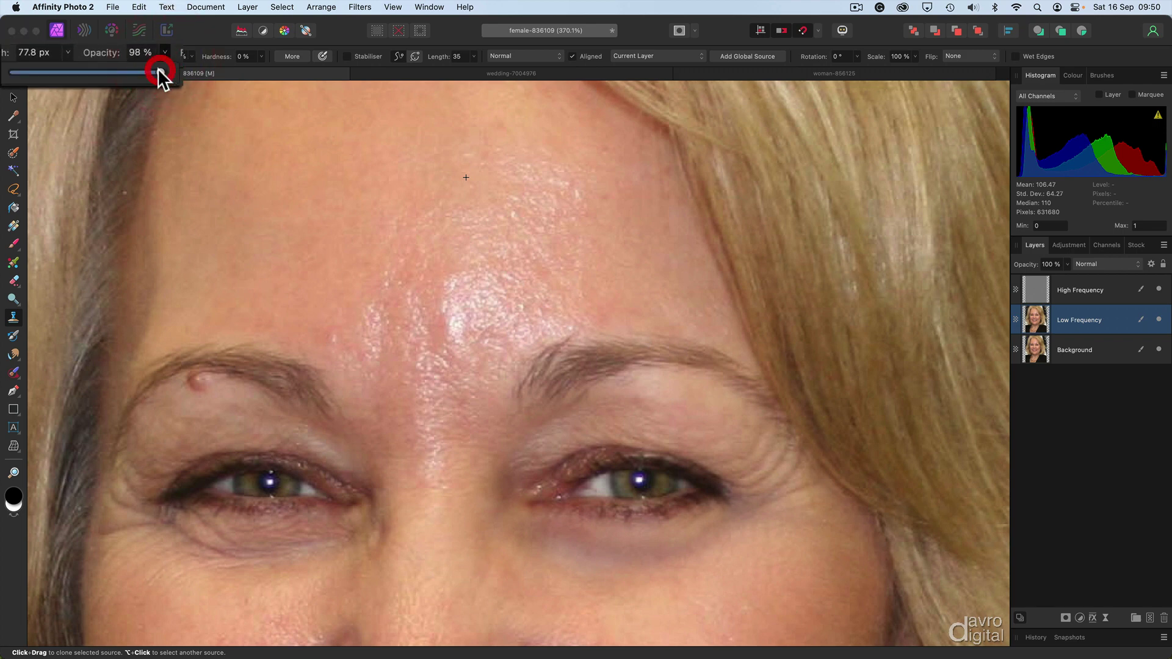
drag(158, 68, 131, 68)
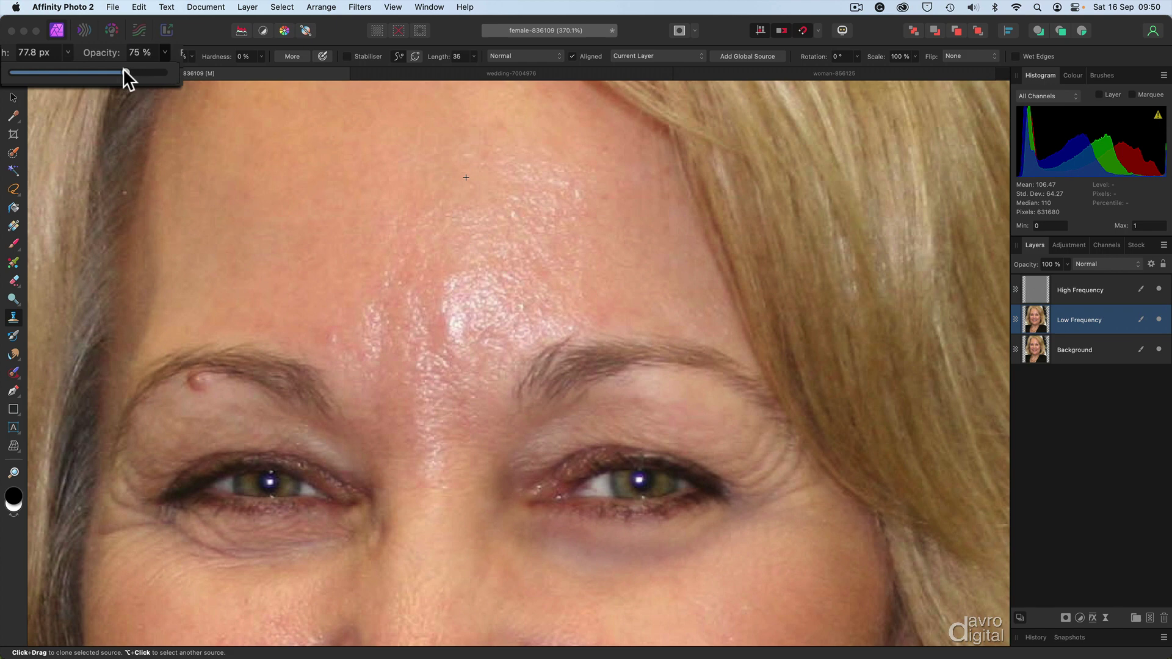
click(124, 69)
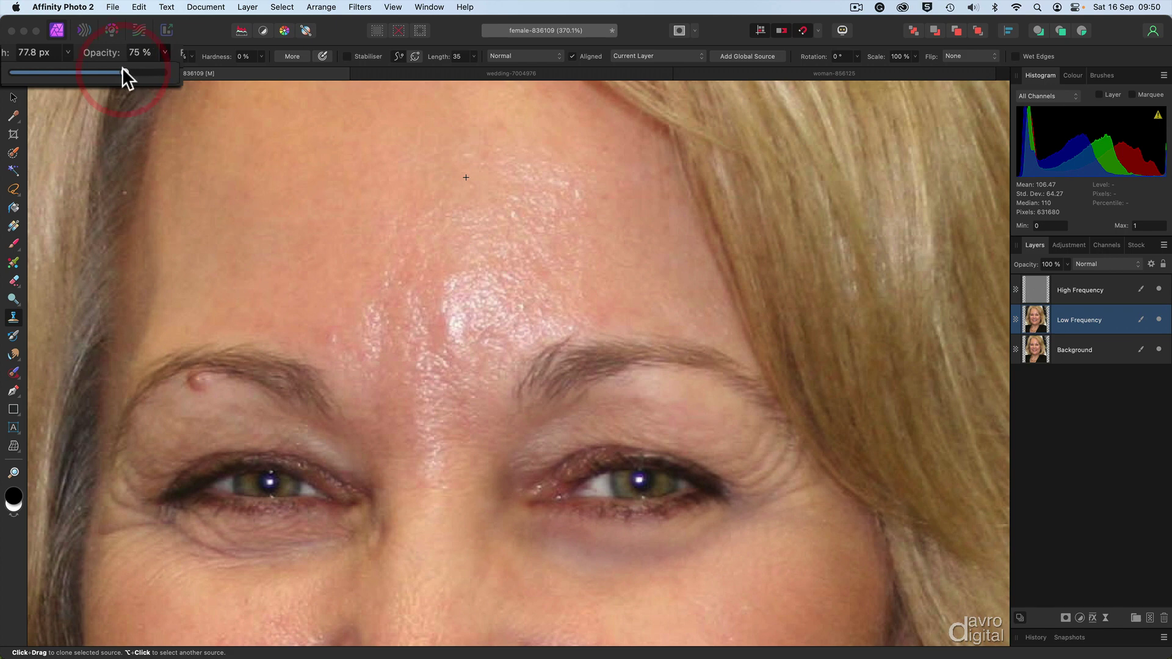
click(199, 38)
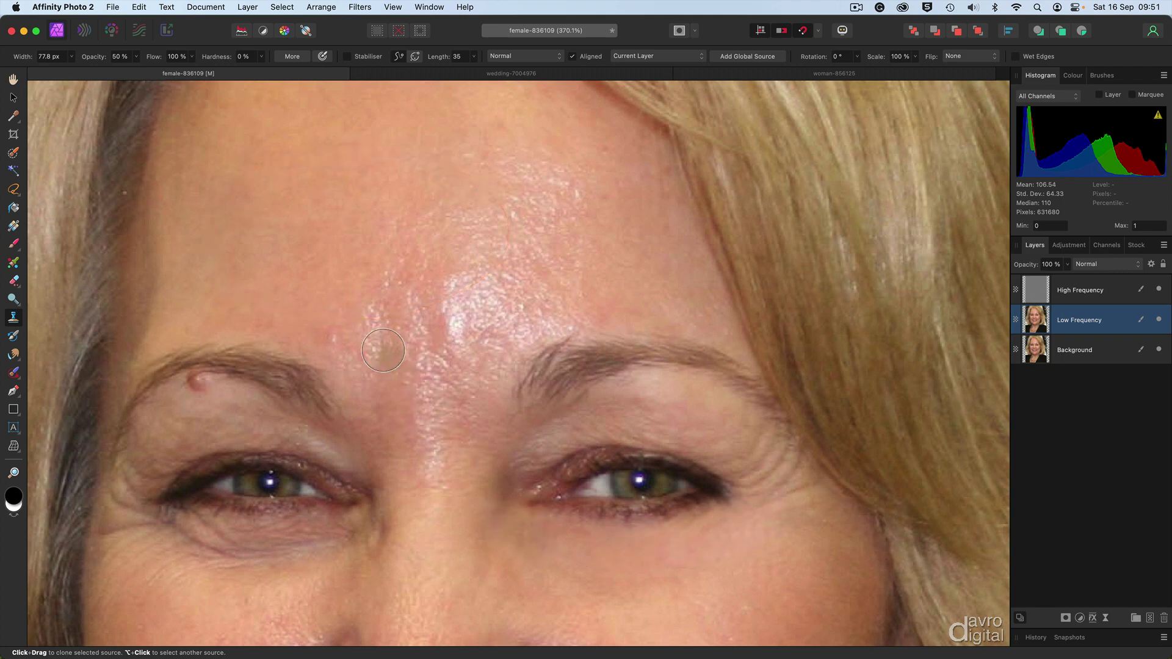
- Clone forehead skin tone over the dark area between the nose and the retouched eye on the Low Frequency layer
alt+click(391, 151)
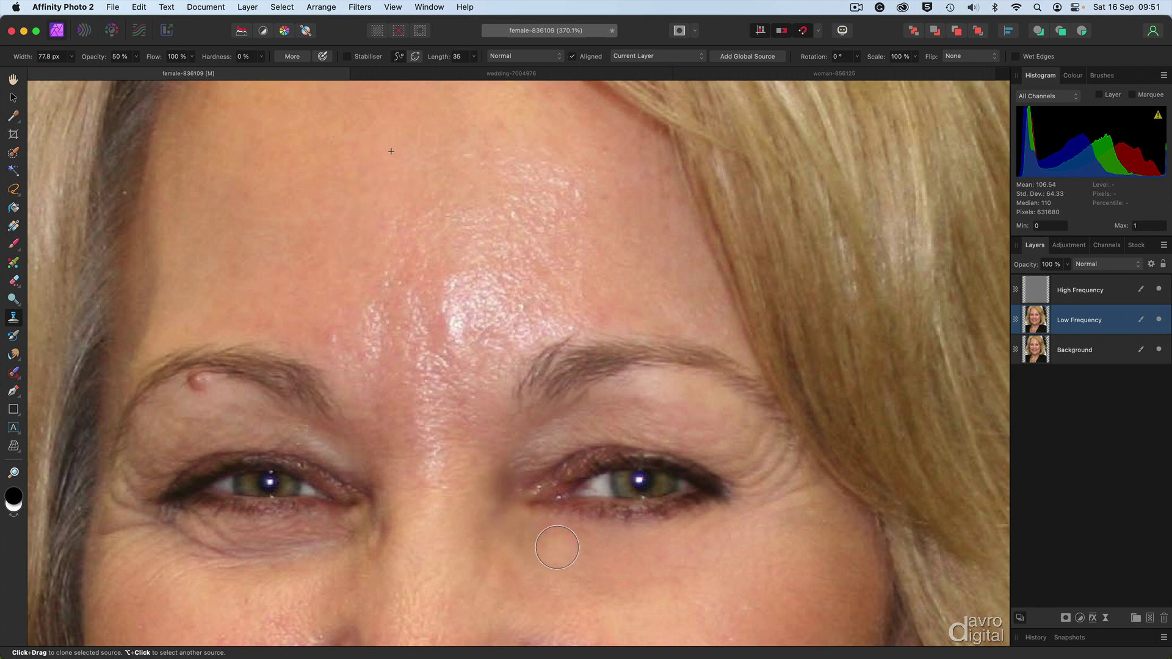
drag(563, 540, 507, 500)
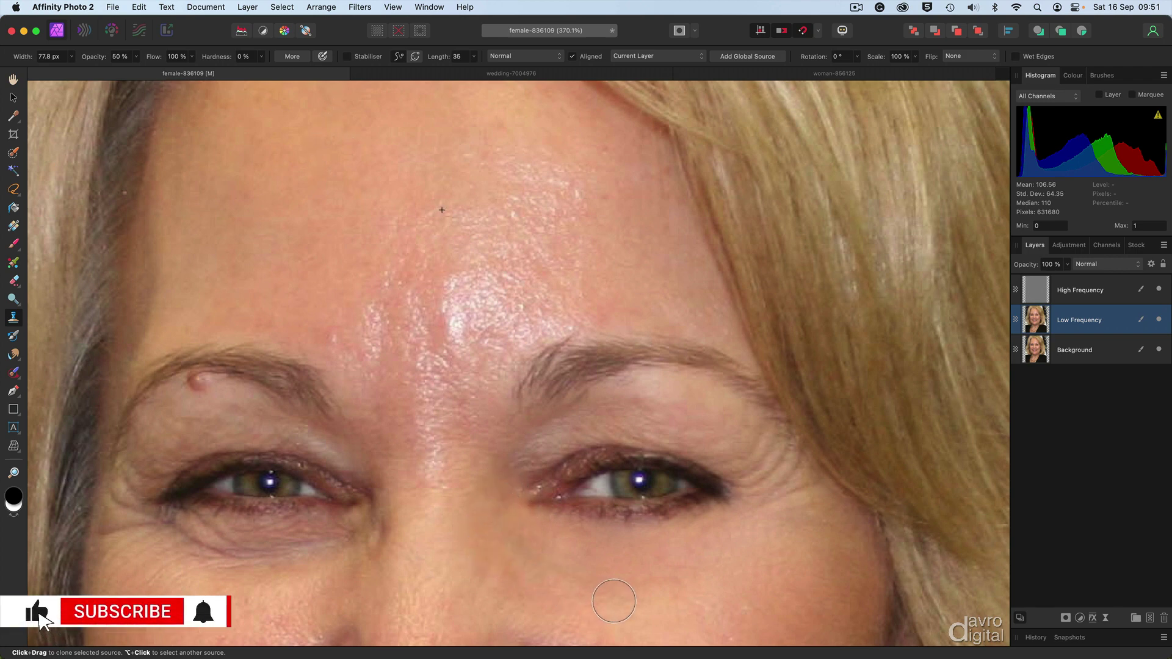
scroll(610, 598, down, 5)
scroll(614, 601, left, 3)
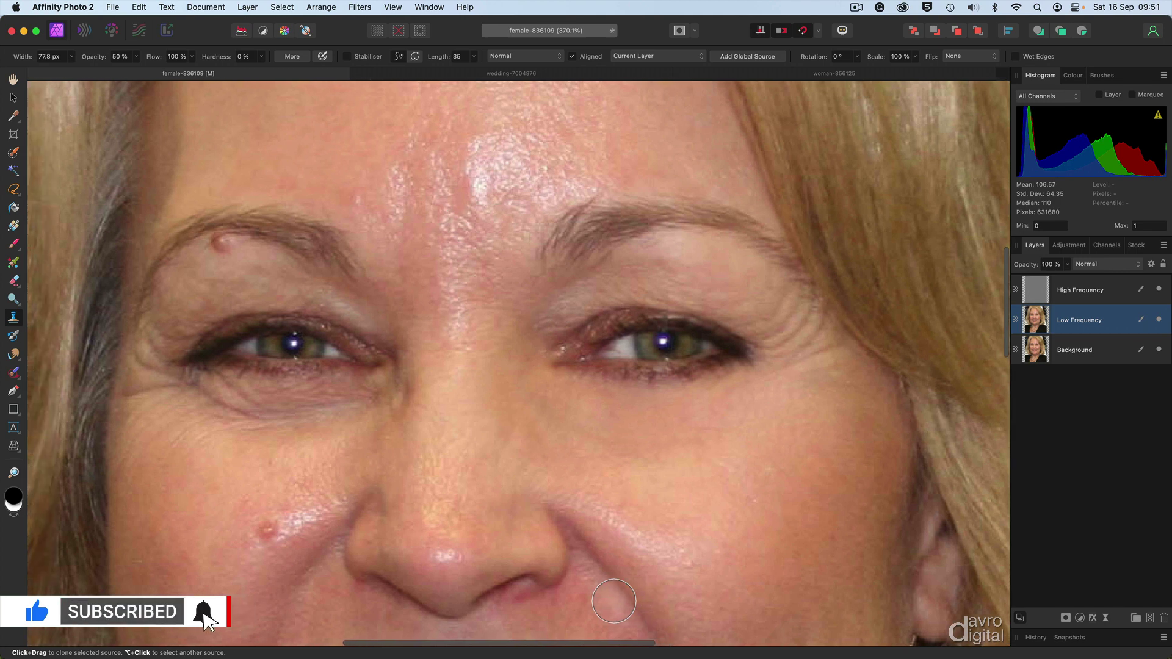
scroll(615, 601, left, 2)
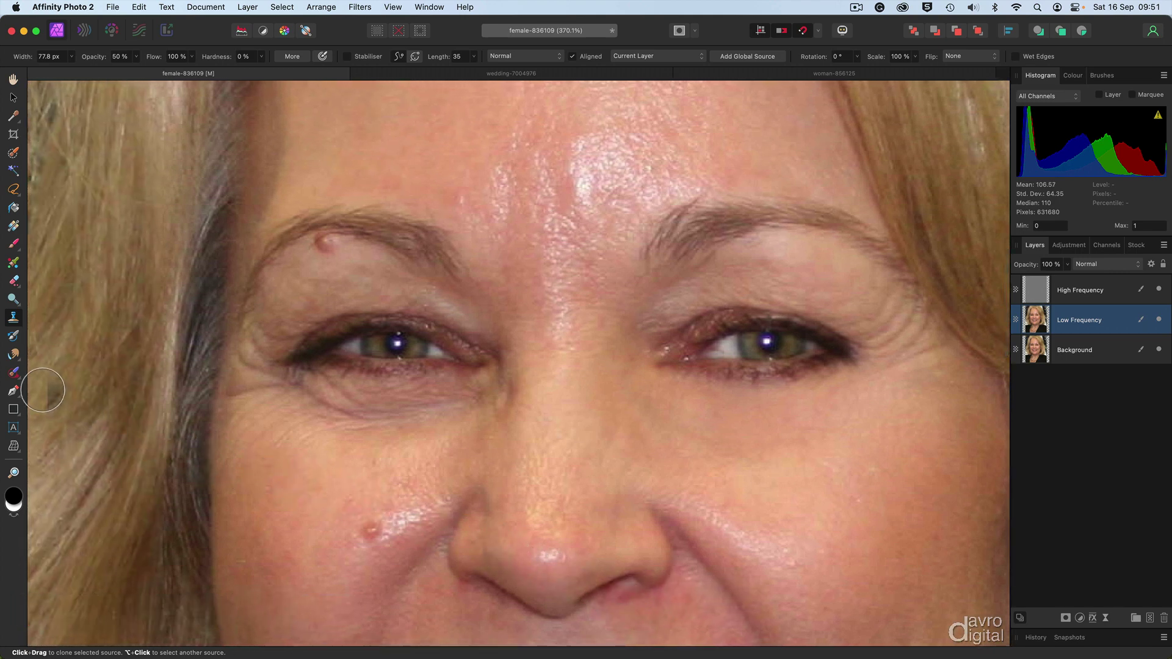
- Patch the wrinkles under the eye on the image's left side with smooth forehead texture, using the Patch Tool on the High Frequency layer
click(14, 374)
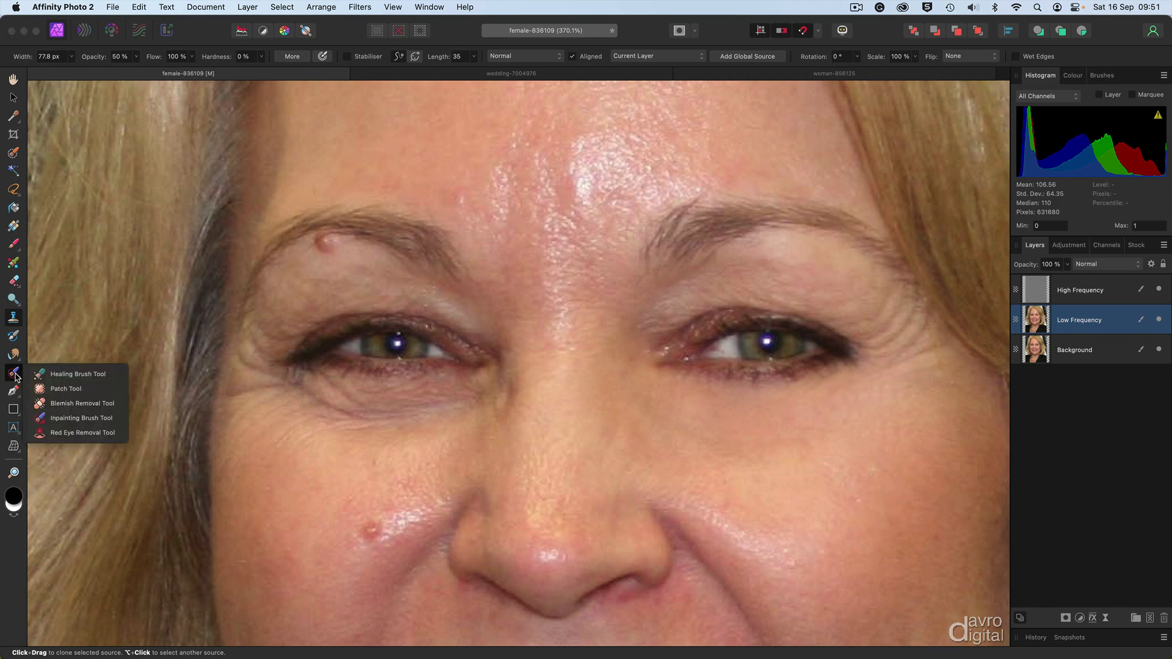
click(58, 390)
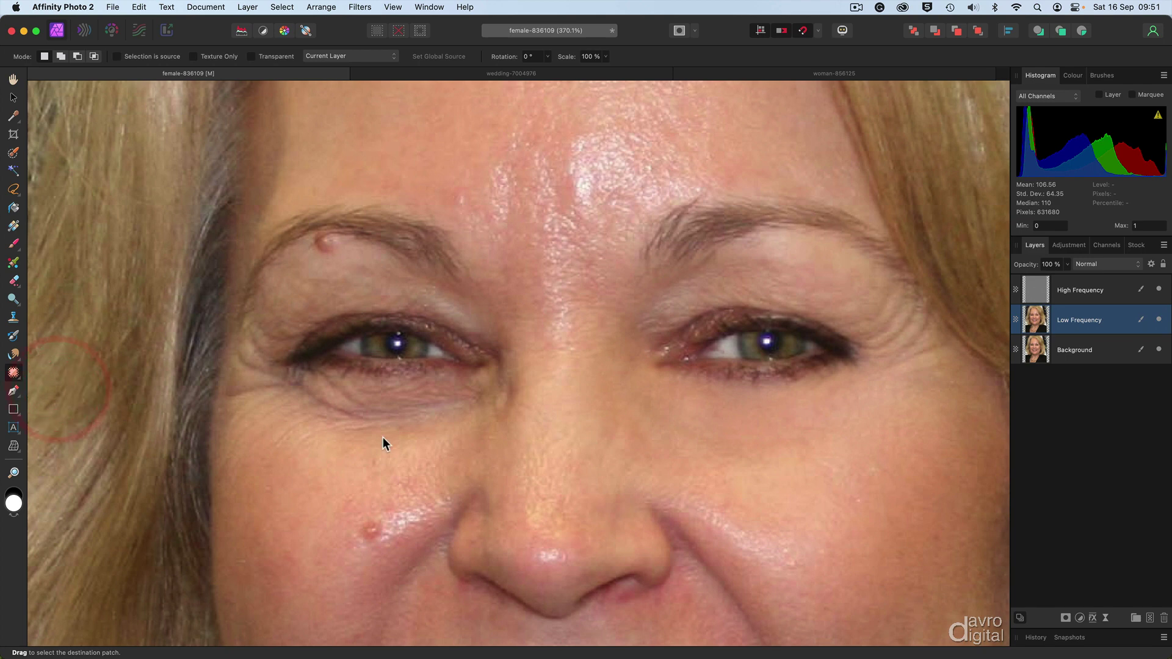
click(1073, 290)
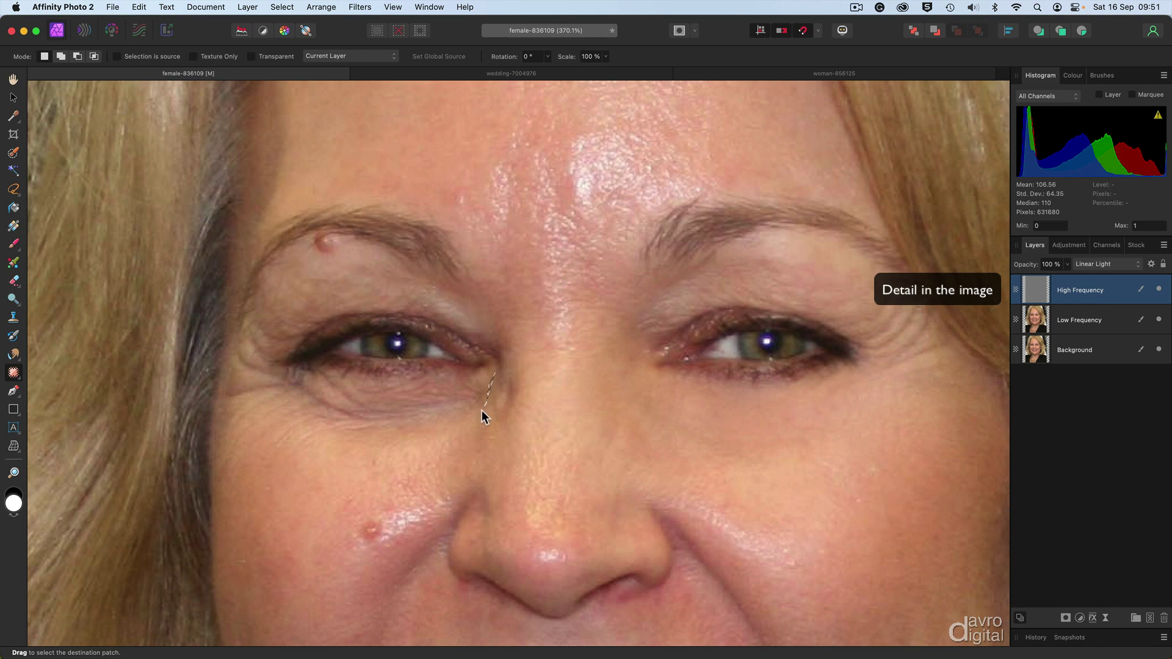
mouse_move(481, 410)
mouse_down()
mouse_move(397, 453)
mouse_move(259, 443)
mouse_move(284, 400)
mouse_move(286, 357)
mouse_move(317, 359)
mouse_move(341, 378)
mouse_move(487, 368)
mouse_up()
scroll(487, 366, up, 3)
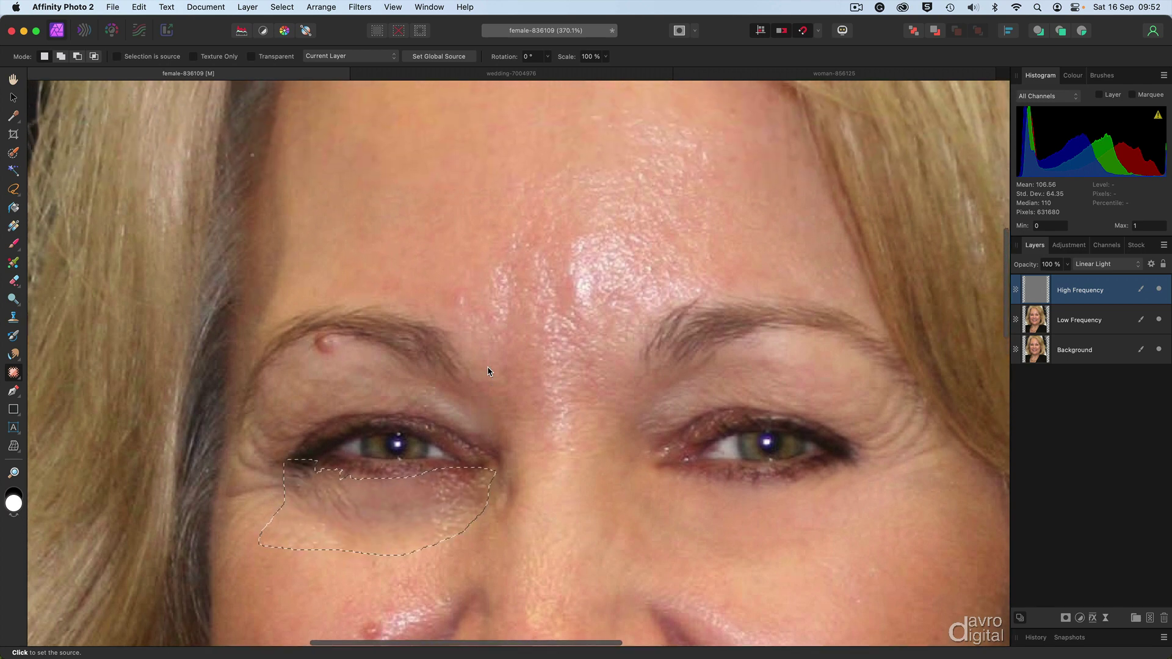
scroll(487, 371, up, 2)
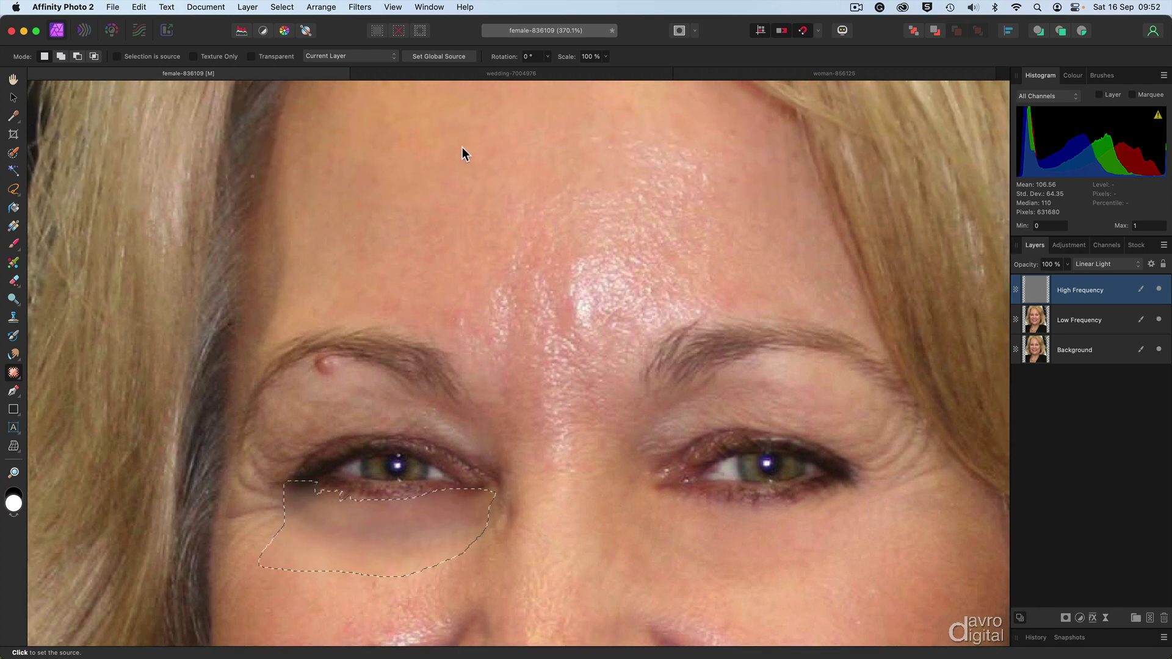
drag(462, 148, 547, 145)
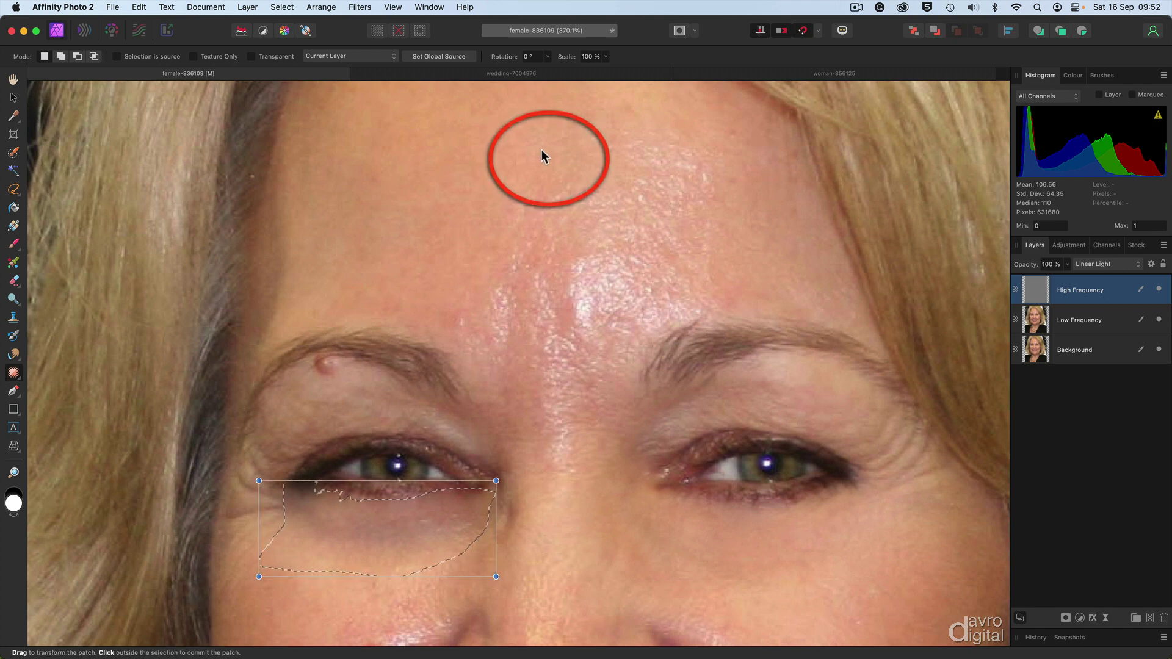
click(541, 149)
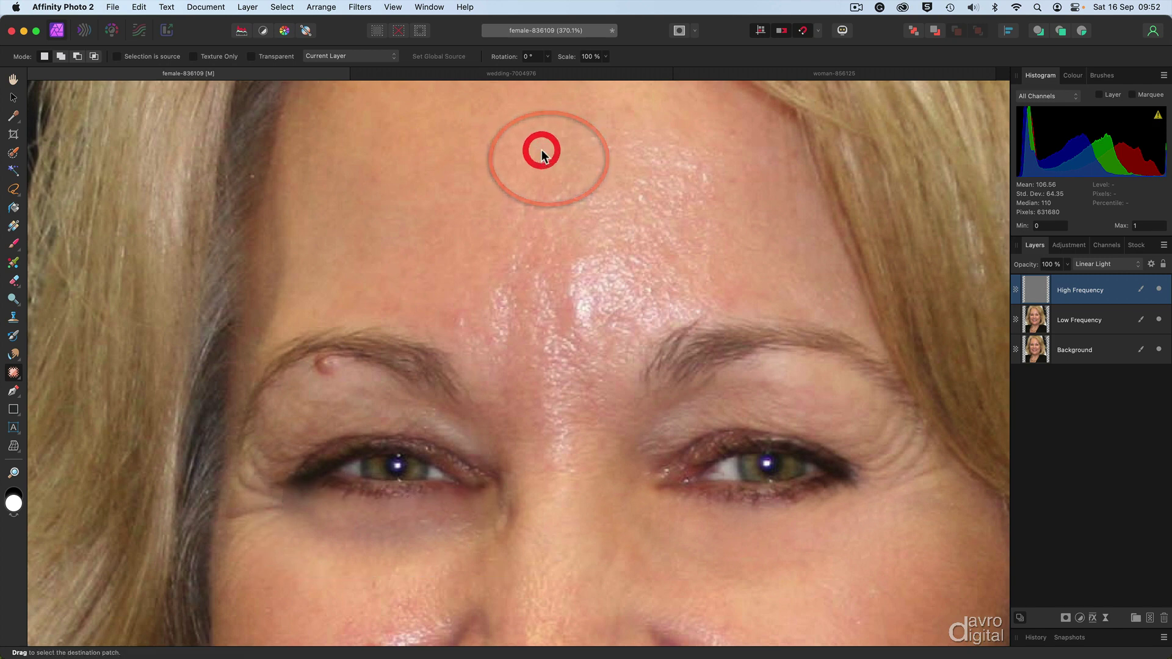
- Patch the dark area under the same eye with forehead skin tone on the Low Frequency layer
click(1067, 324)
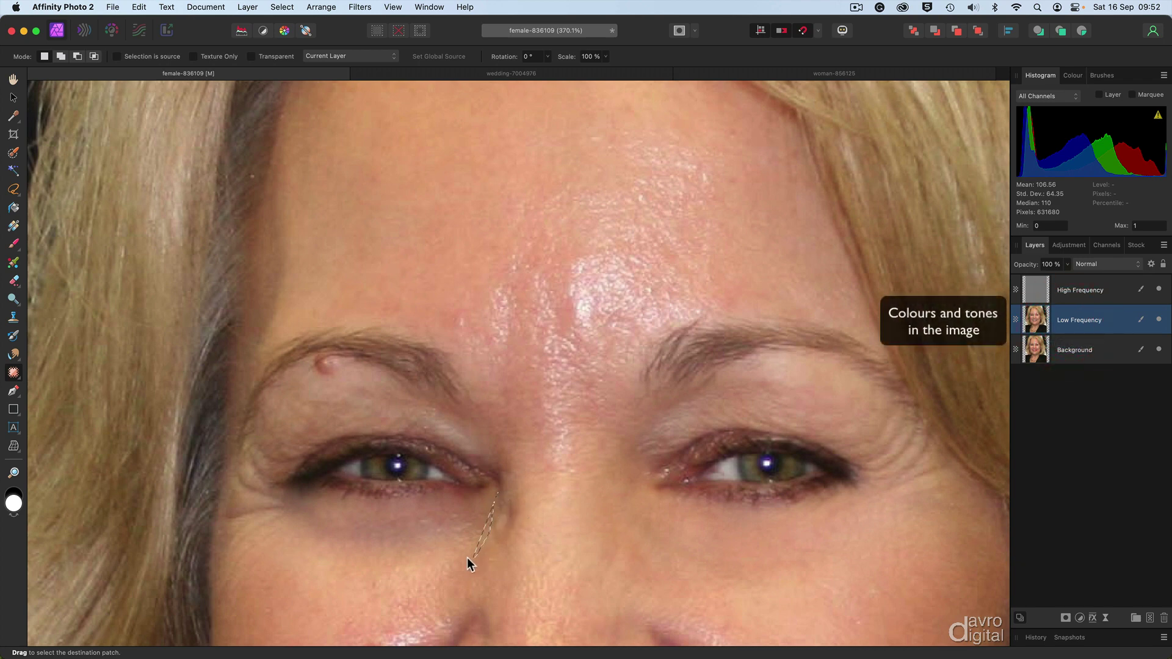
mouse_move(302, 544)
mouse_down()
mouse_move(278, 504)
mouse_move(281, 478)
mouse_move(404, 493)
mouse_move(492, 484)
mouse_up()
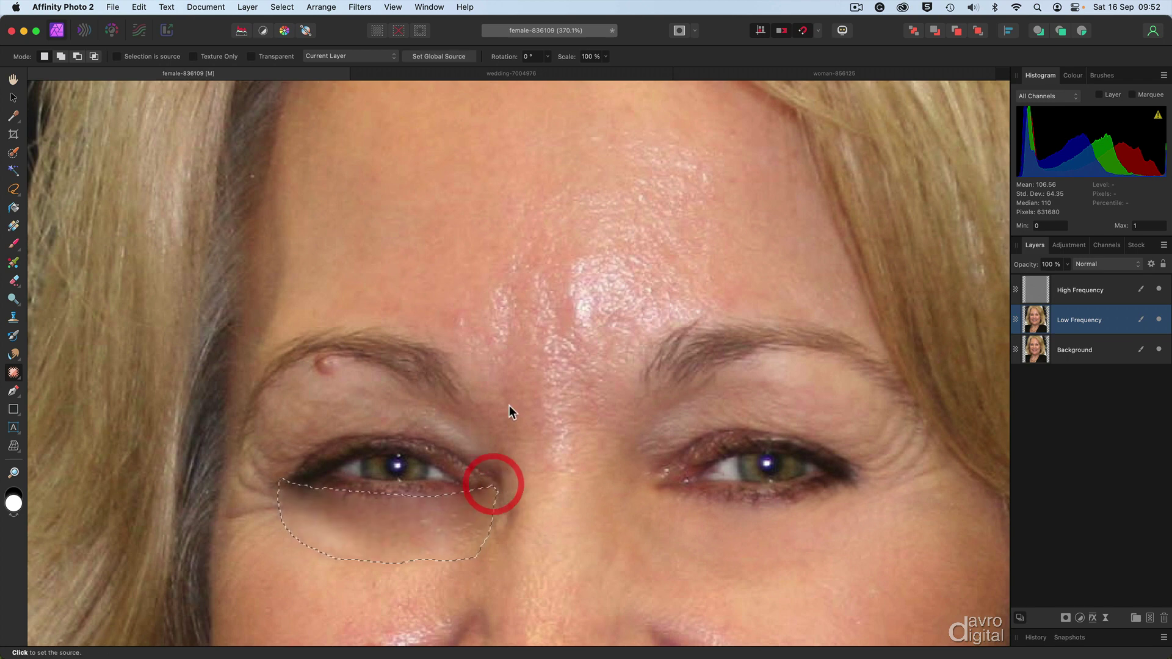
click(503, 134)
click(504, 134)
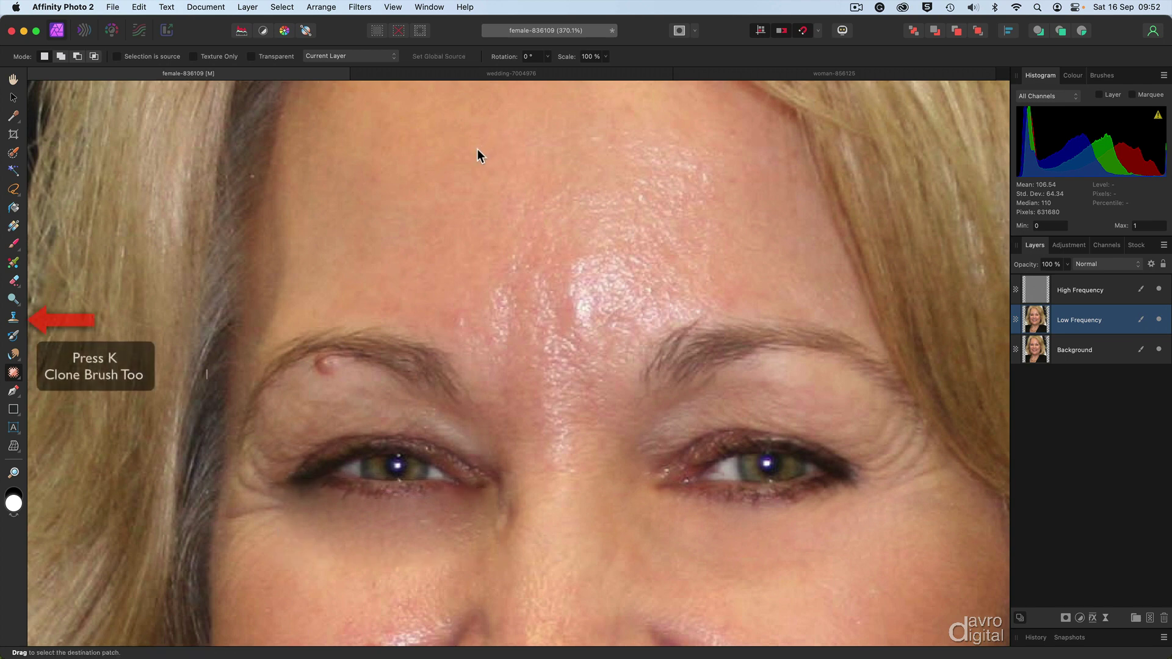
- Clone forehead skin tone over the remaining darkness under that eye on the Low Frequency layer, with the Clone Brush at 40% opacity
key(k)
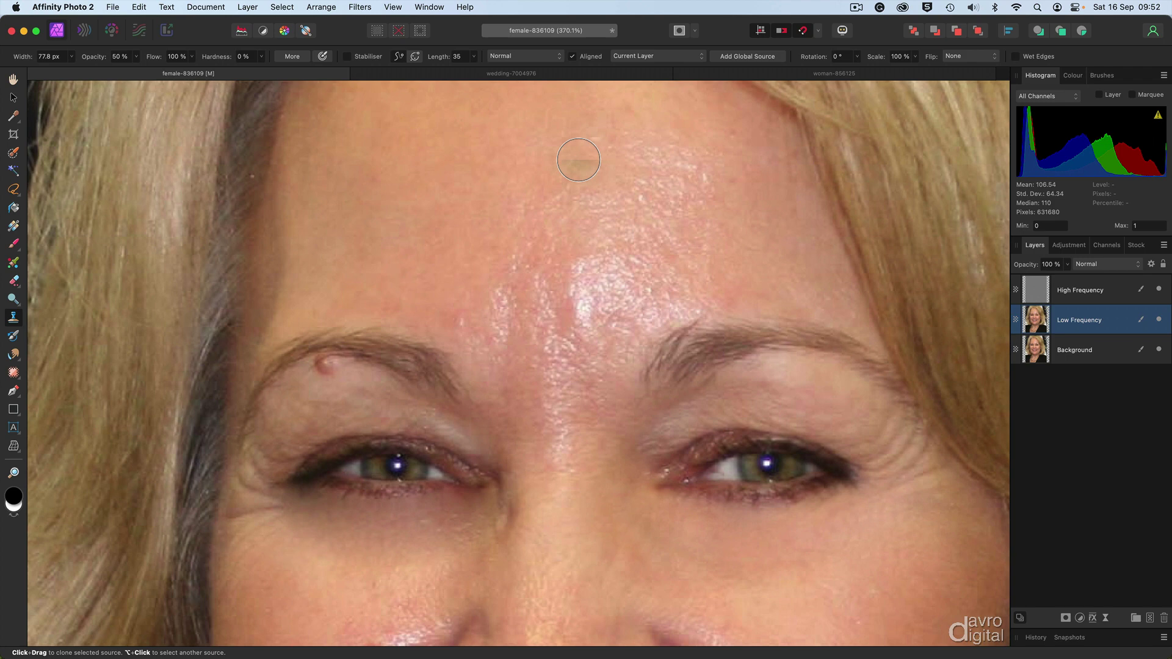
key(alt)
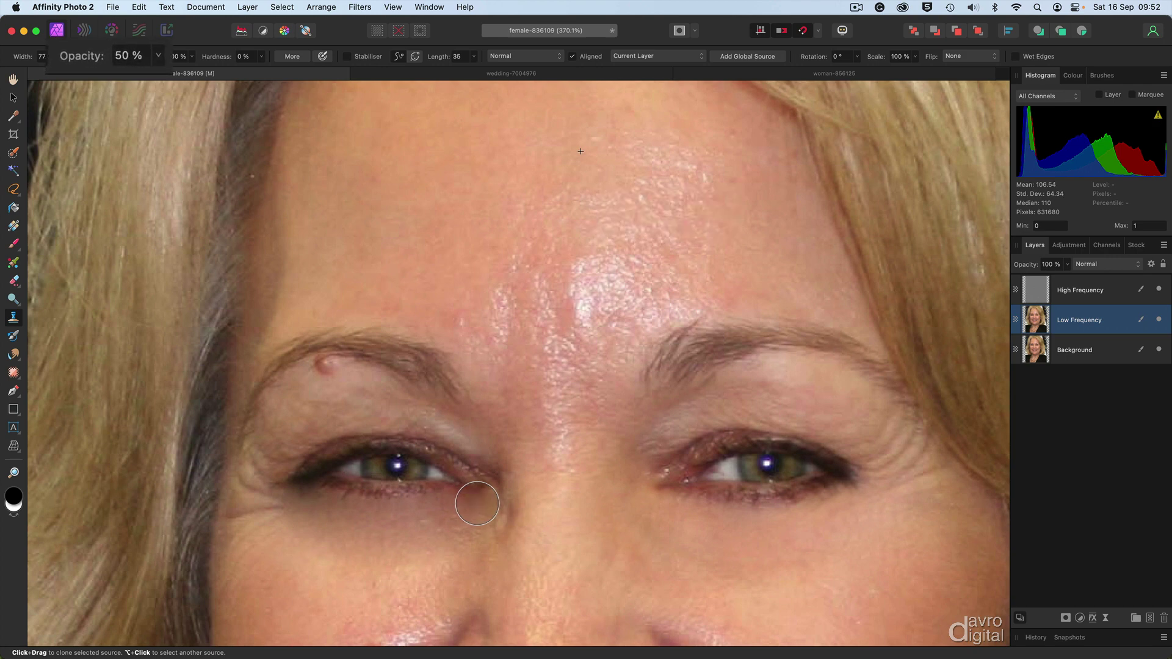
key(4)
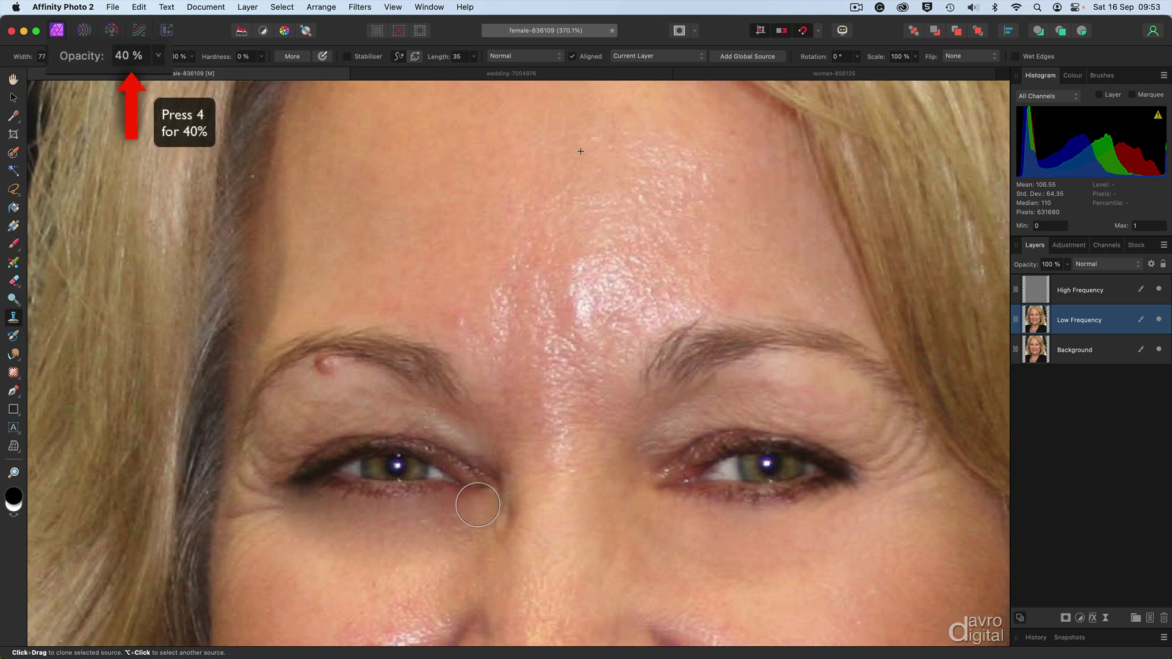
mouse_move(483, 505)
mouse_down()
mouse_move(419, 516)
mouse_move(461, 530)
mouse_move(433, 537)
mouse_move(298, 496)
mouse_up()
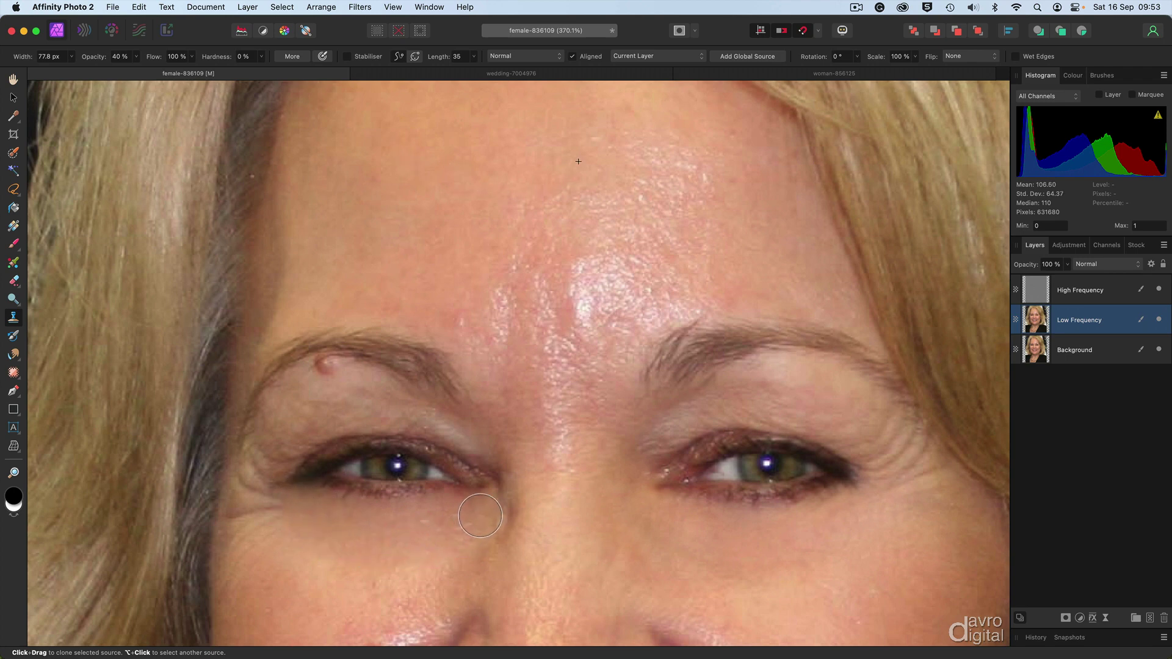
drag(481, 516, 549, 492)
- Patch the dark patch between that eye's inner corner and the nose with forehead skin on the Low Frequency layer
click(13, 373)
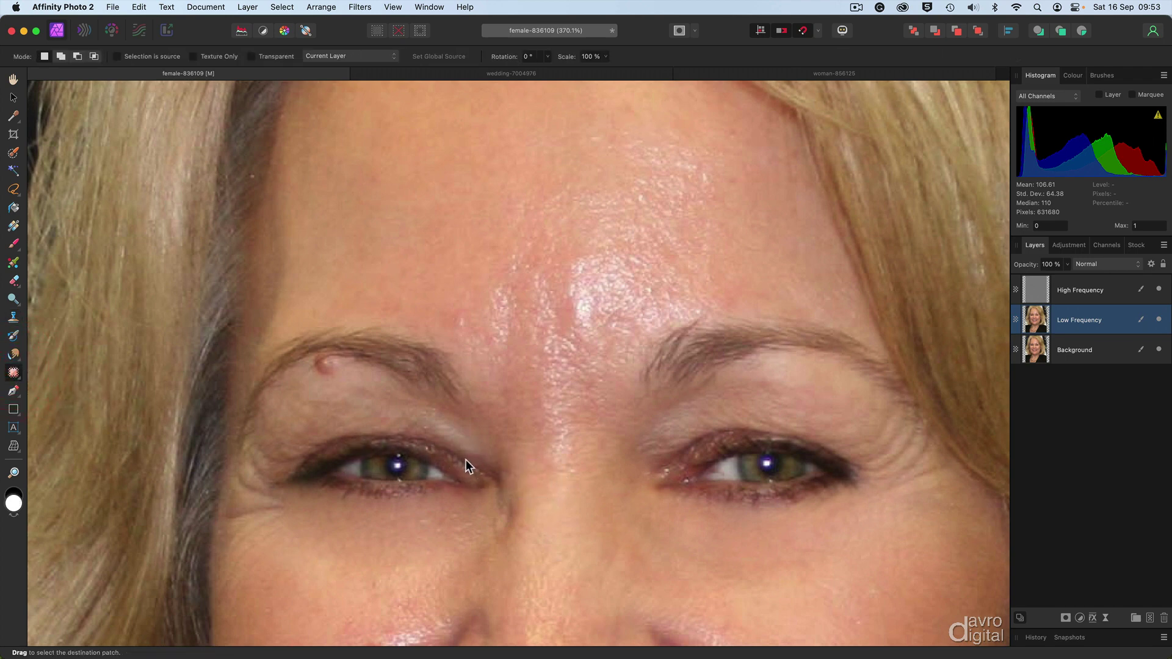
mouse_move(474, 464)
mouse_down()
mouse_move(494, 495)
mouse_move(493, 538)
mouse_move(522, 532)
mouse_move(521, 469)
mouse_move(472, 459)
mouse_up()
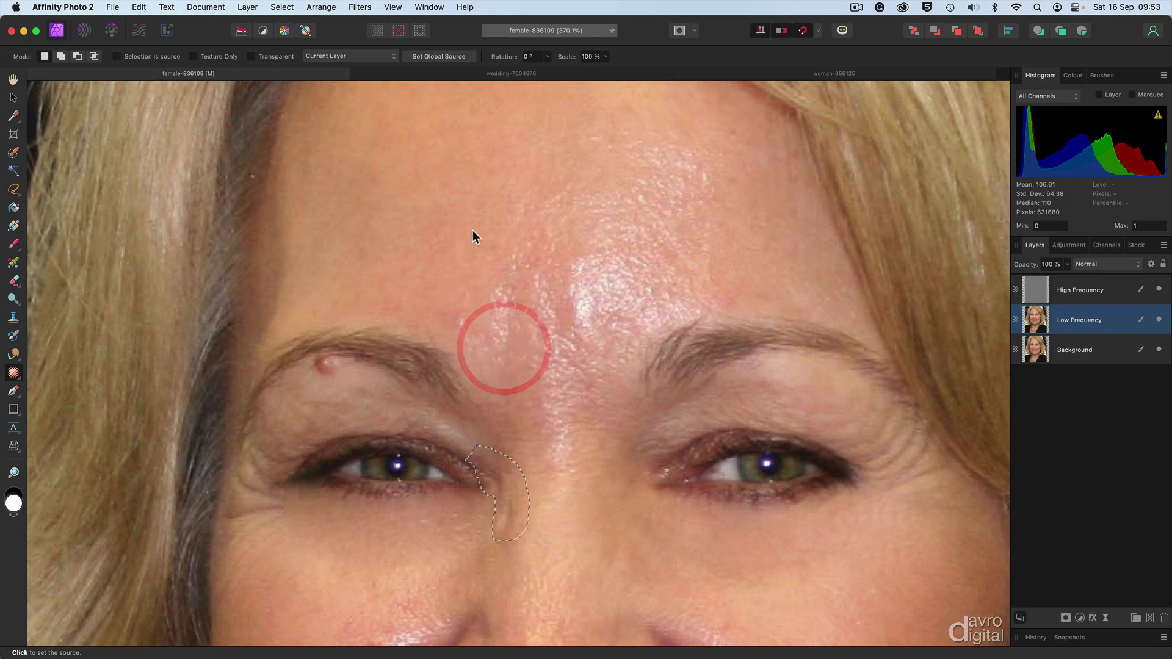
click(486, 160)
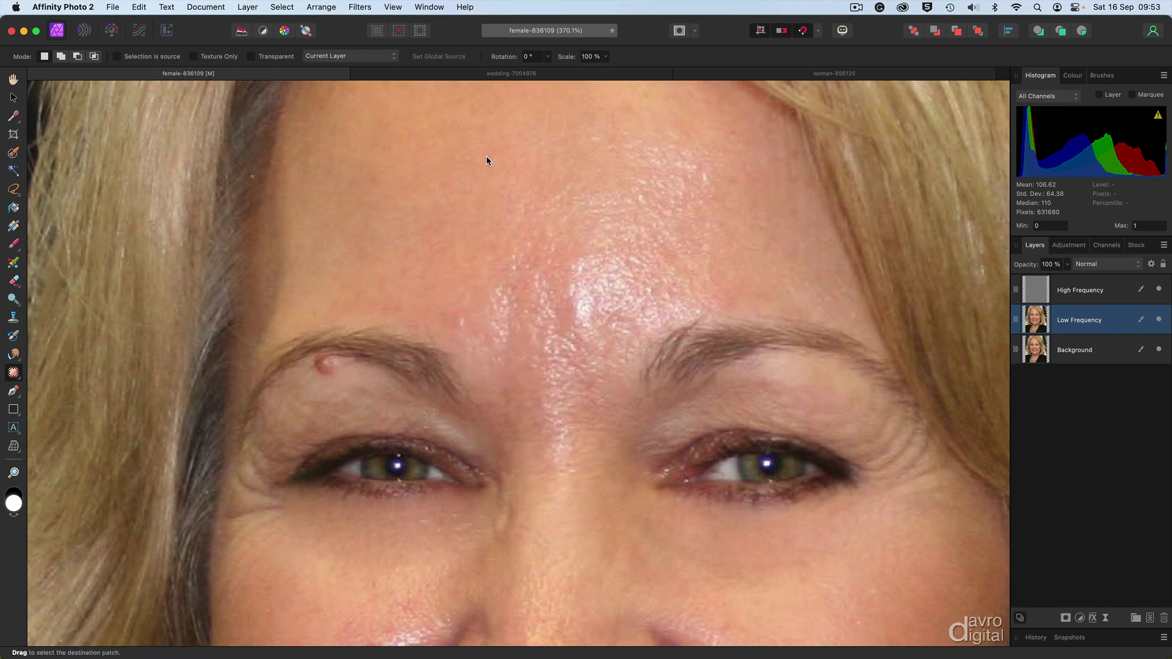
- Patch the creases between the eye's inner corner and the nose on the High Frequency layer, using smooth texture from the nose
click(1092, 296)
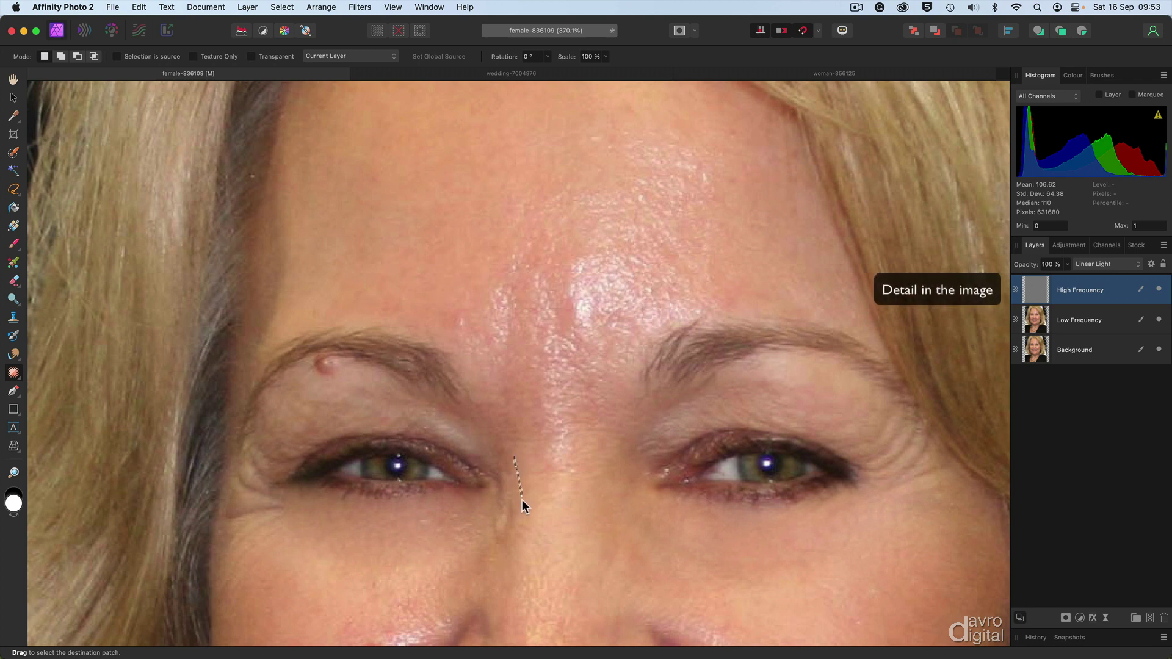
mouse_move(491, 539)
mouse_down()
mouse_move(466, 449)
mouse_move(513, 453)
mouse_up()
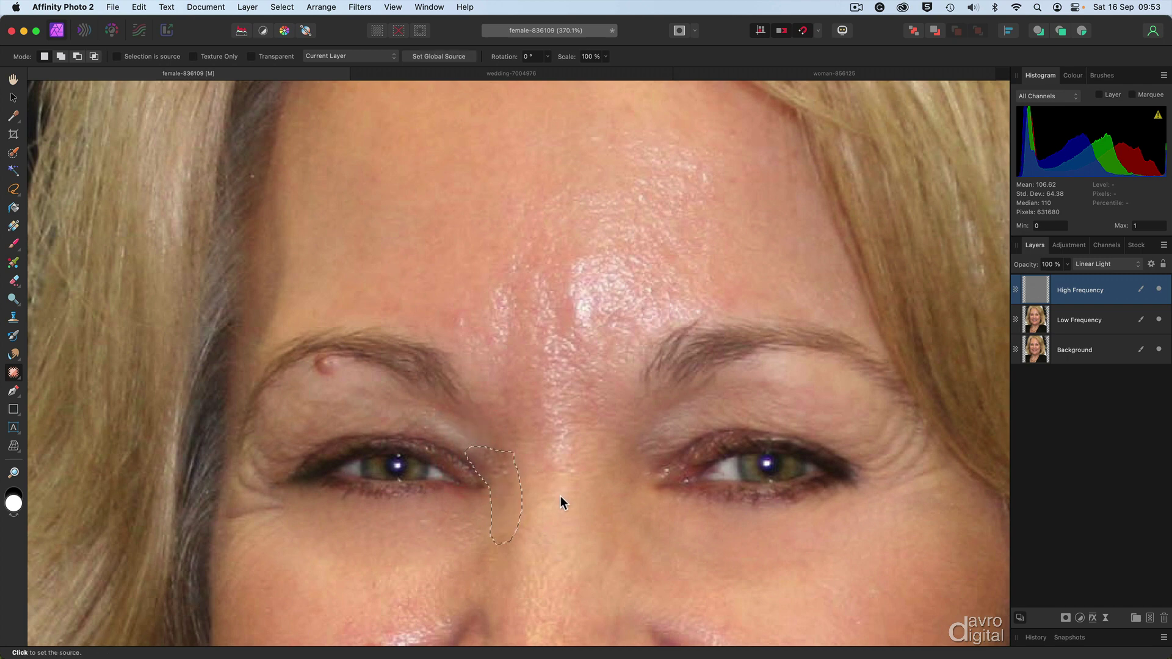
click(588, 530)
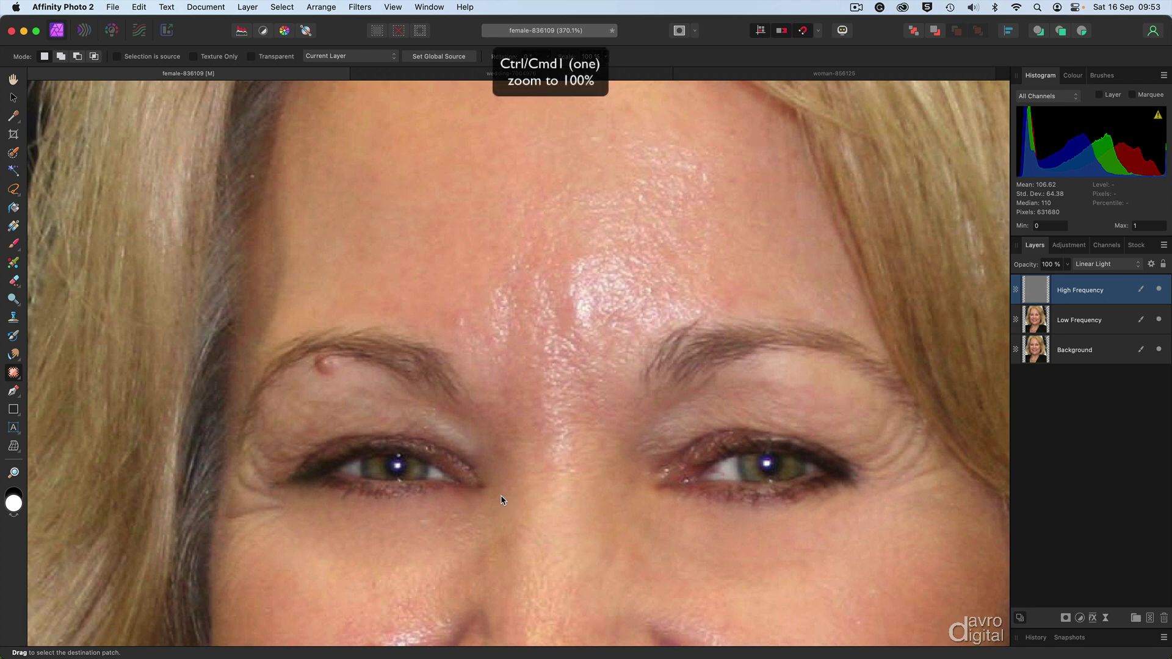
- Group the High Frequency and Low Frequency layers and name the group Eyes/Skin
key(super+1)
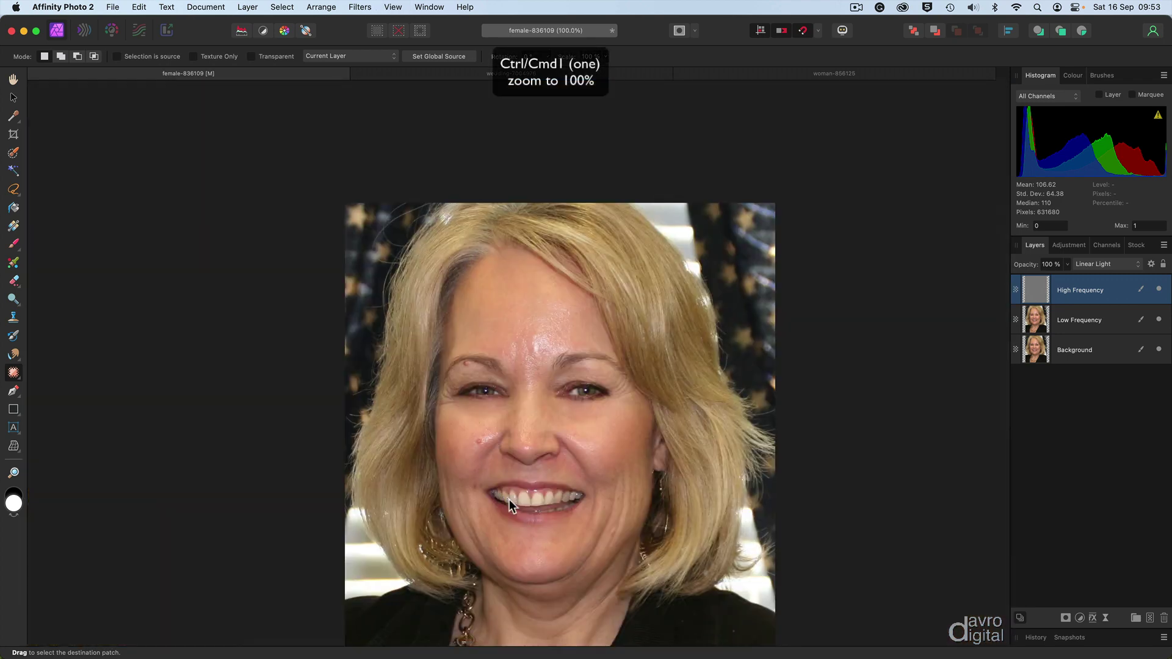
scroll(511, 499, down, 4)
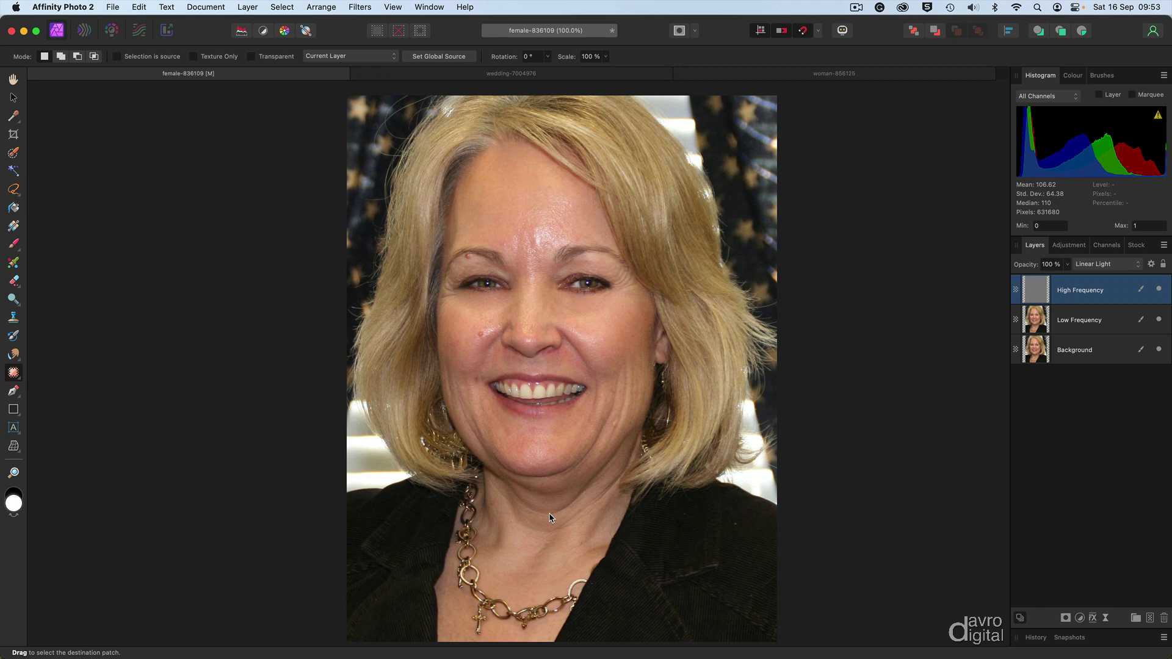
key(super+2)
scroll(548, 507, up, 4)
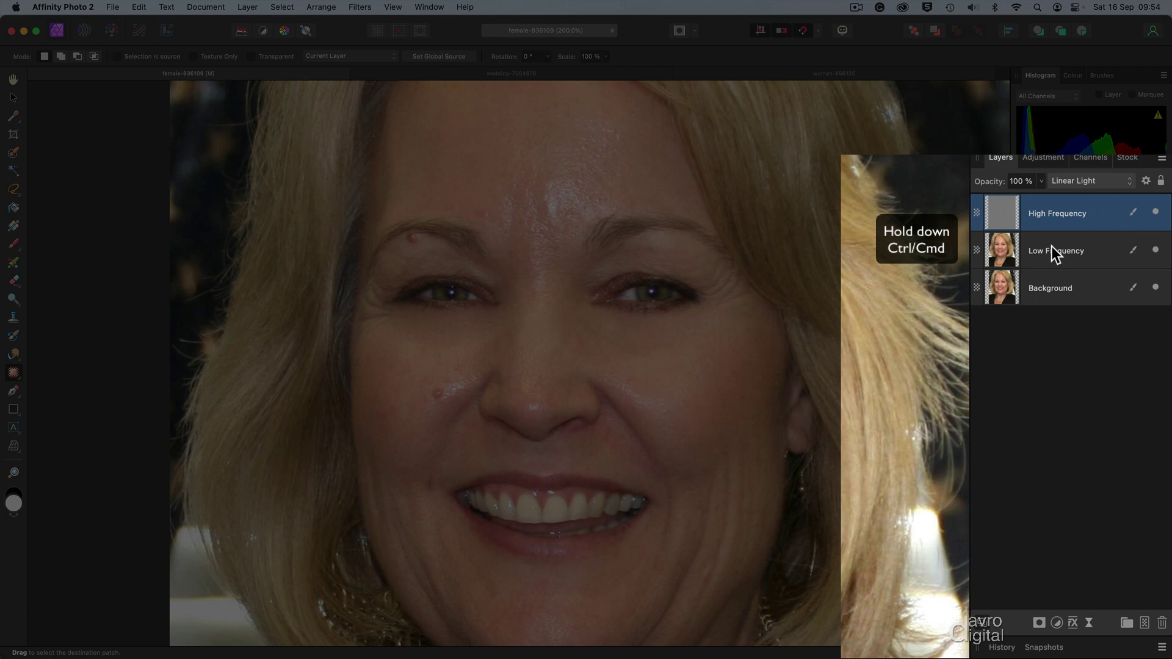
super+click(1051, 247)
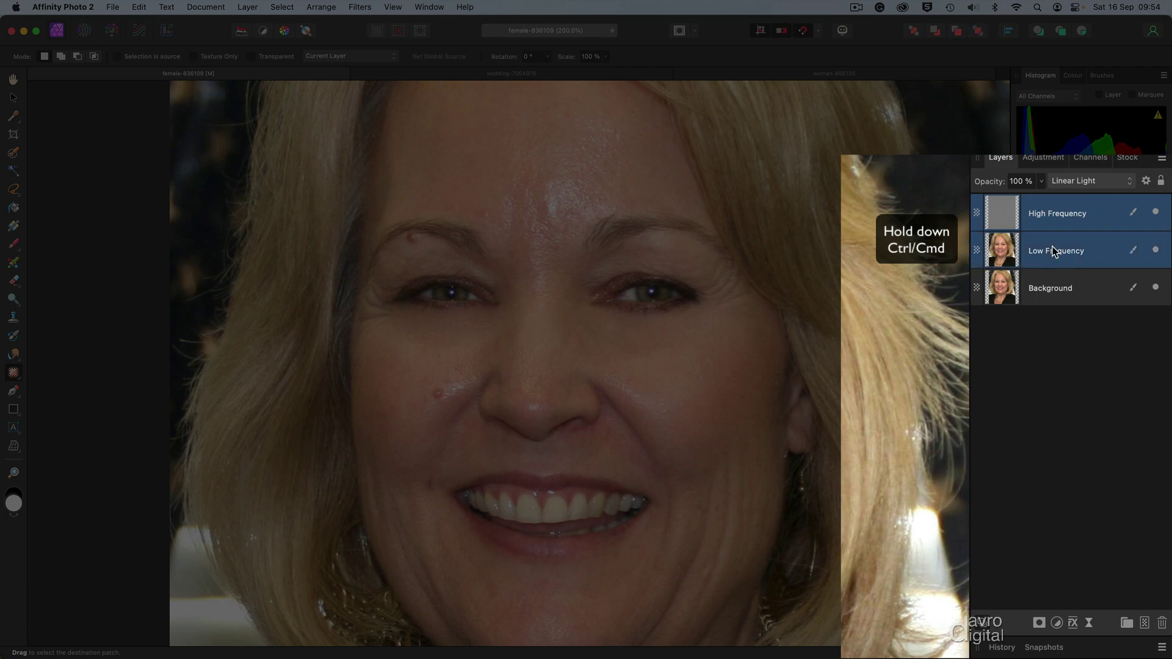
right_click(1035, 219)
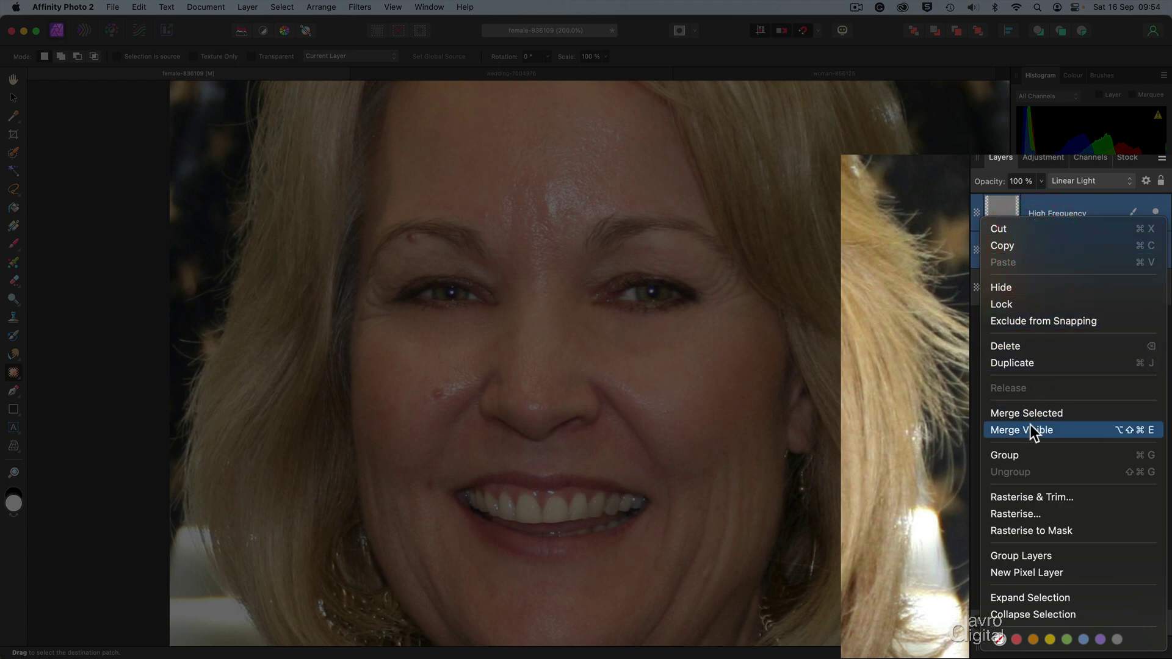
click(1134, 461)
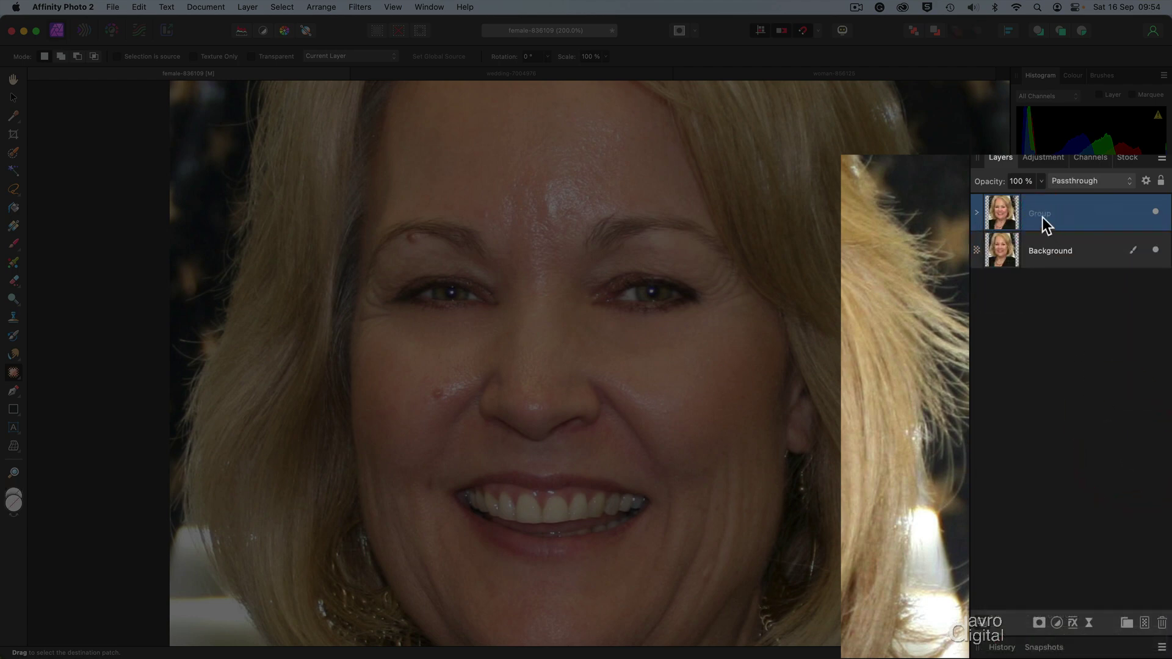
double_click(1041, 213)
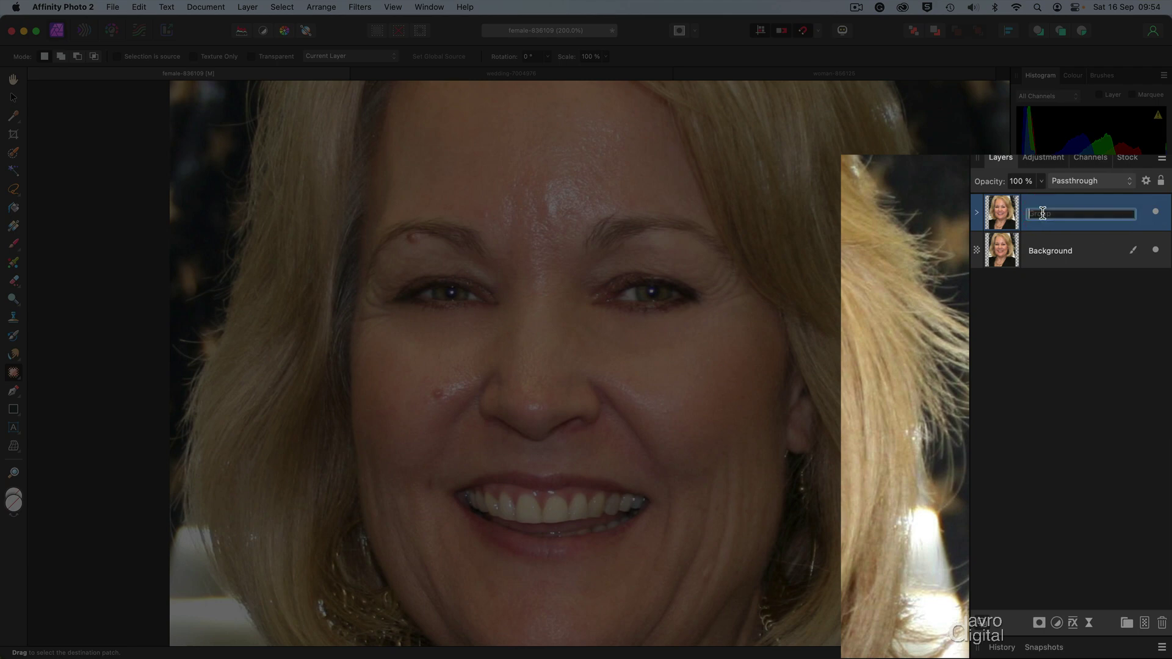
text(Eyes/Skin)
key(Return)
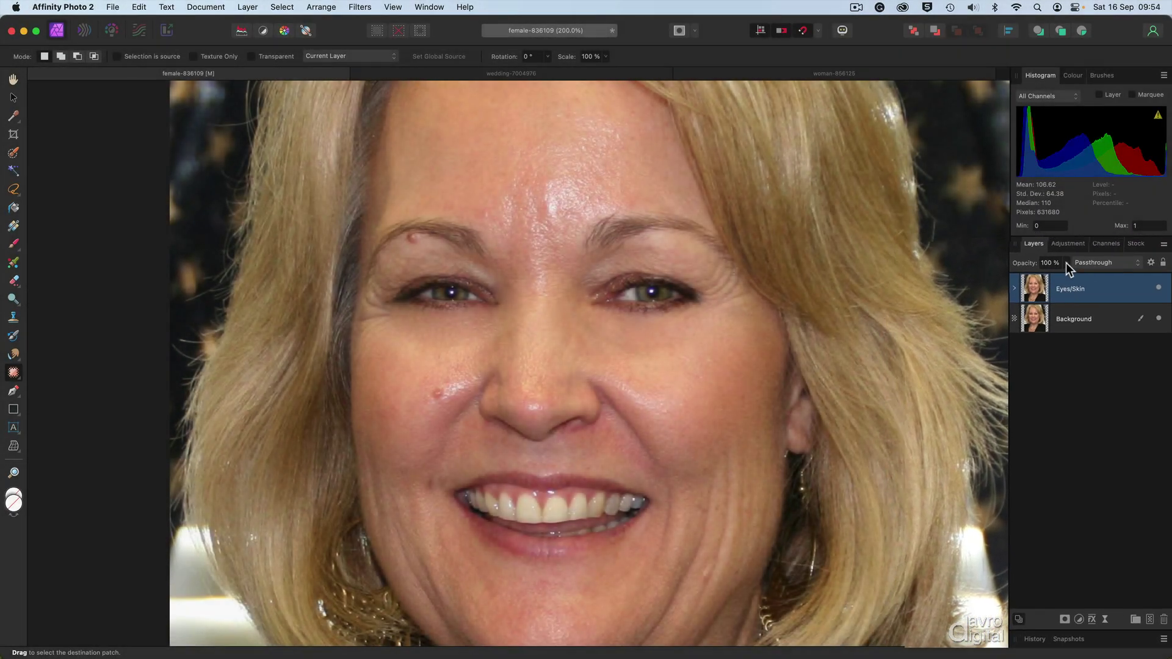
- Compare the Eyes/Skin group at 0% and 100% opacity and set its opacity to 61%
click(1067, 264)
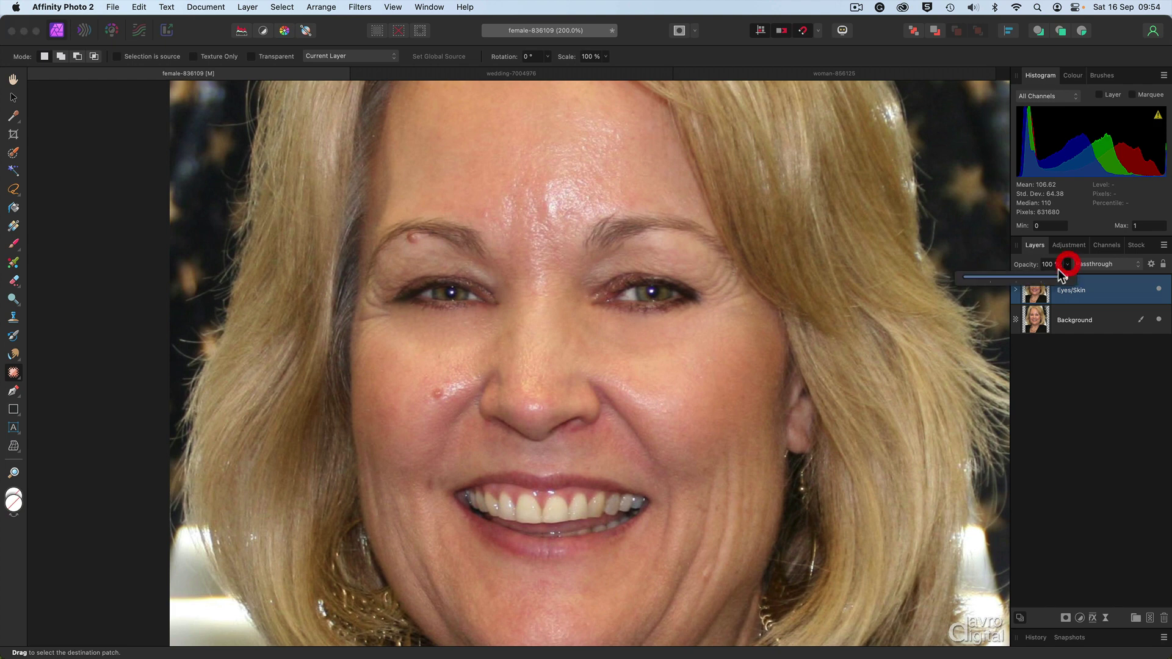
click(965, 277)
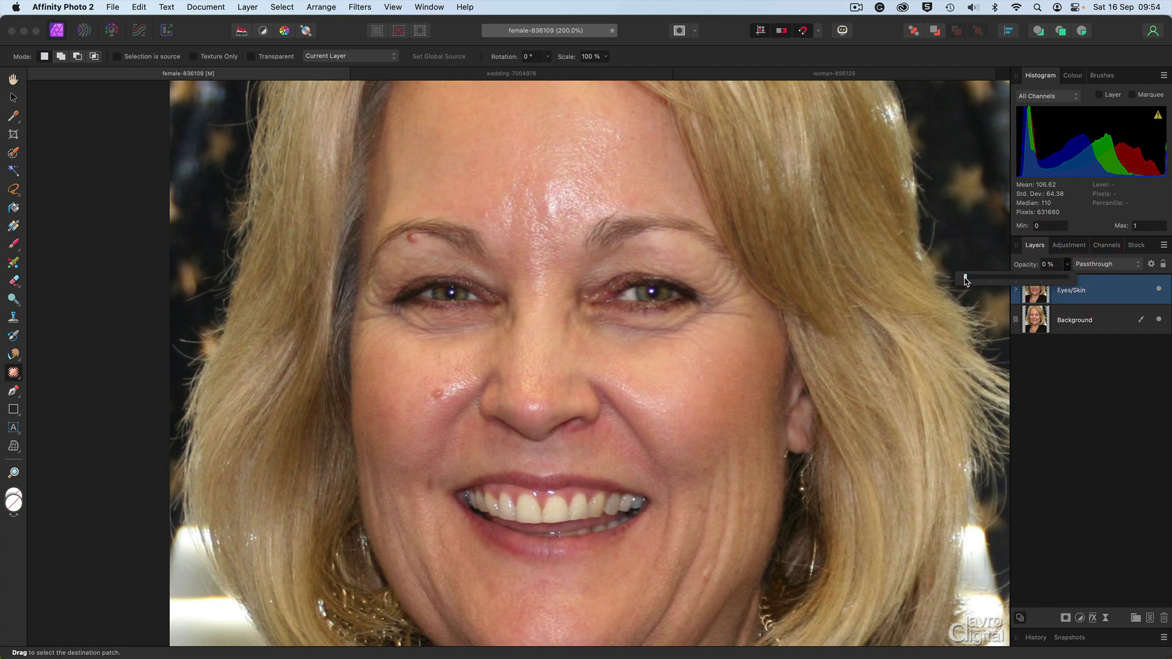
click(1067, 280)
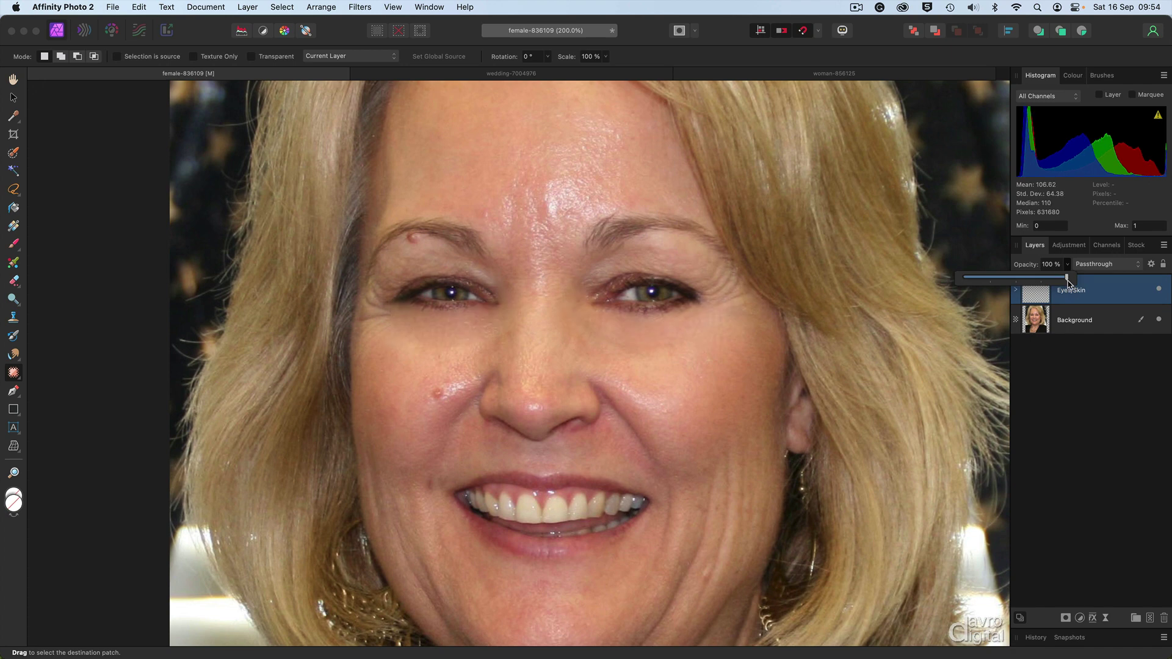
drag(1068, 282, 1029, 281)
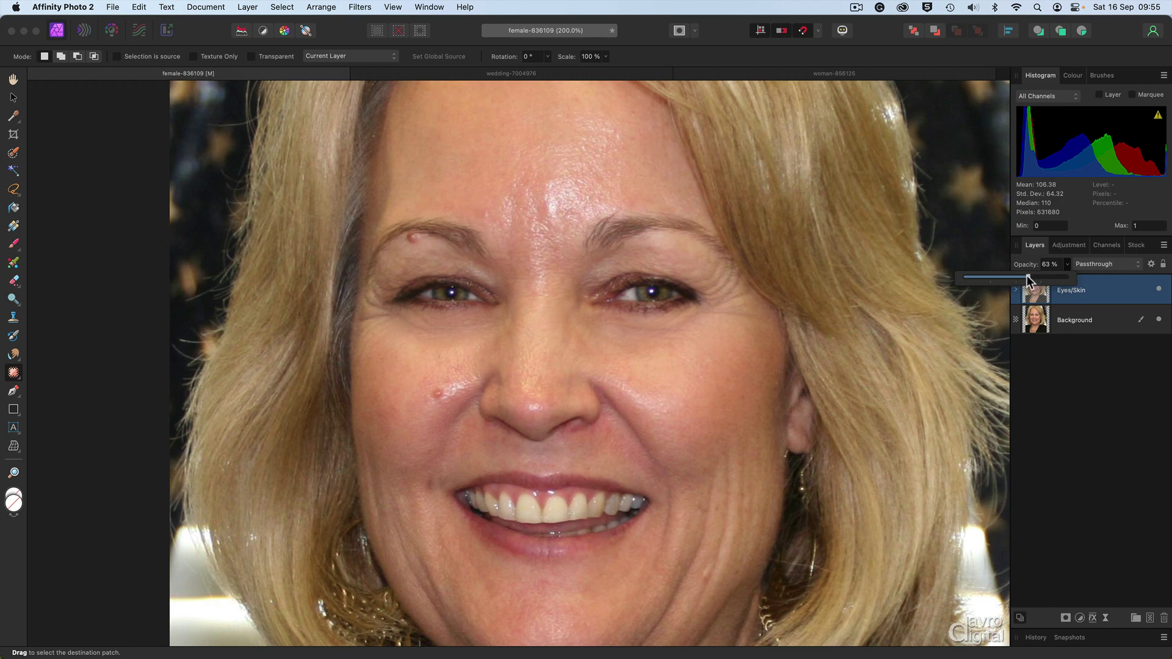
drag(1029, 281, 1025, 281)
drag(1028, 281, 1027, 281)
click(1078, 410)
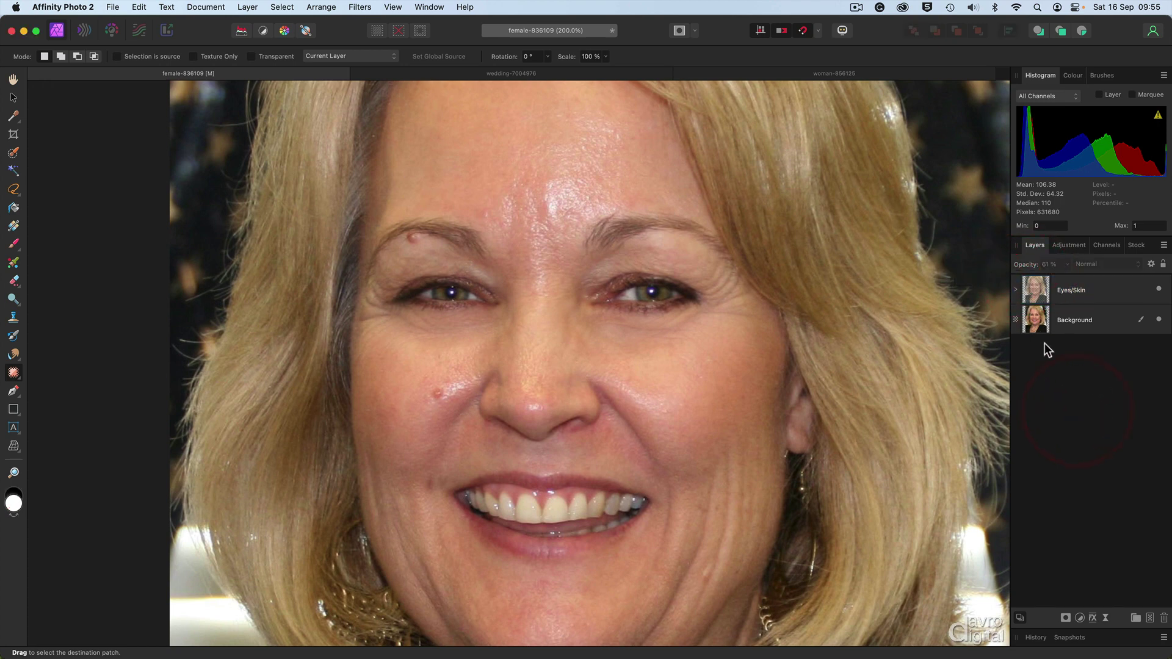
- On the High Frequency layer, clone forehead texture over the creases around the eye below the brow mole, using a 47.8 px Clone Brush at 100% opacity
click(1016, 290)
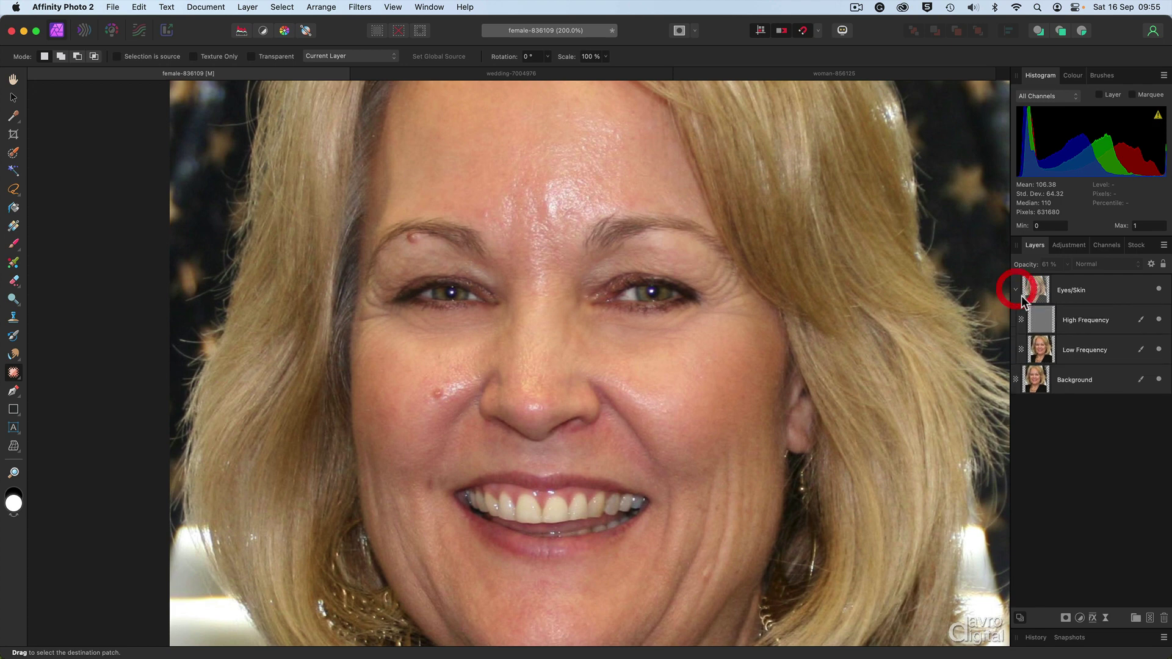
click(1082, 321)
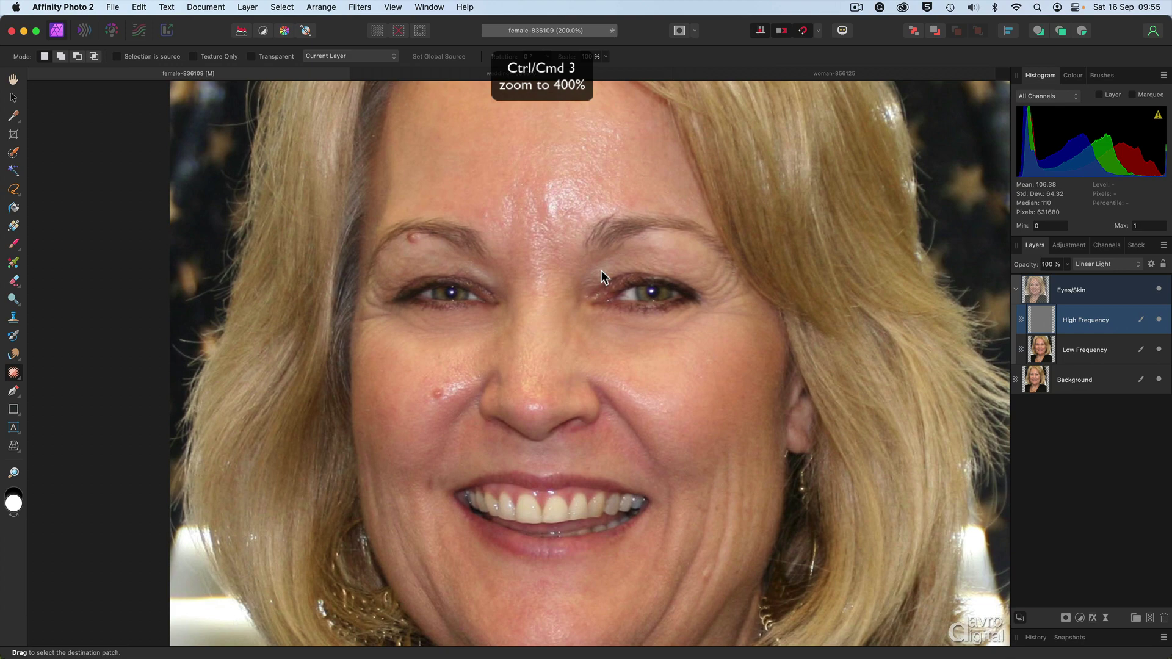
key(super+3)
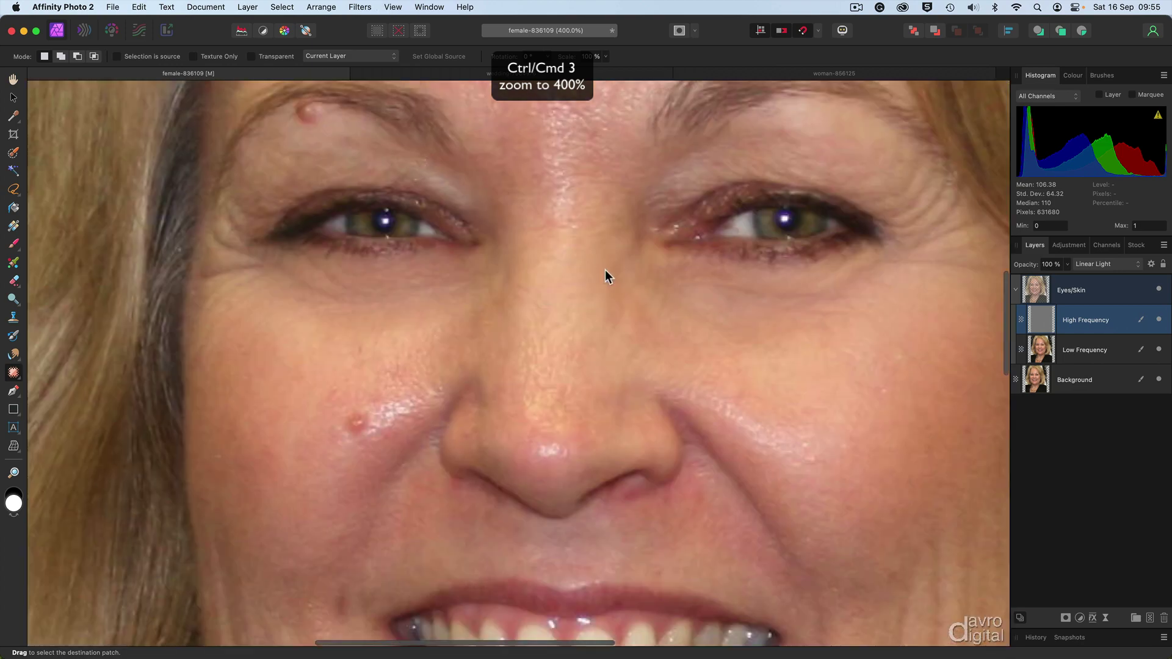
scroll(606, 270, up, 8)
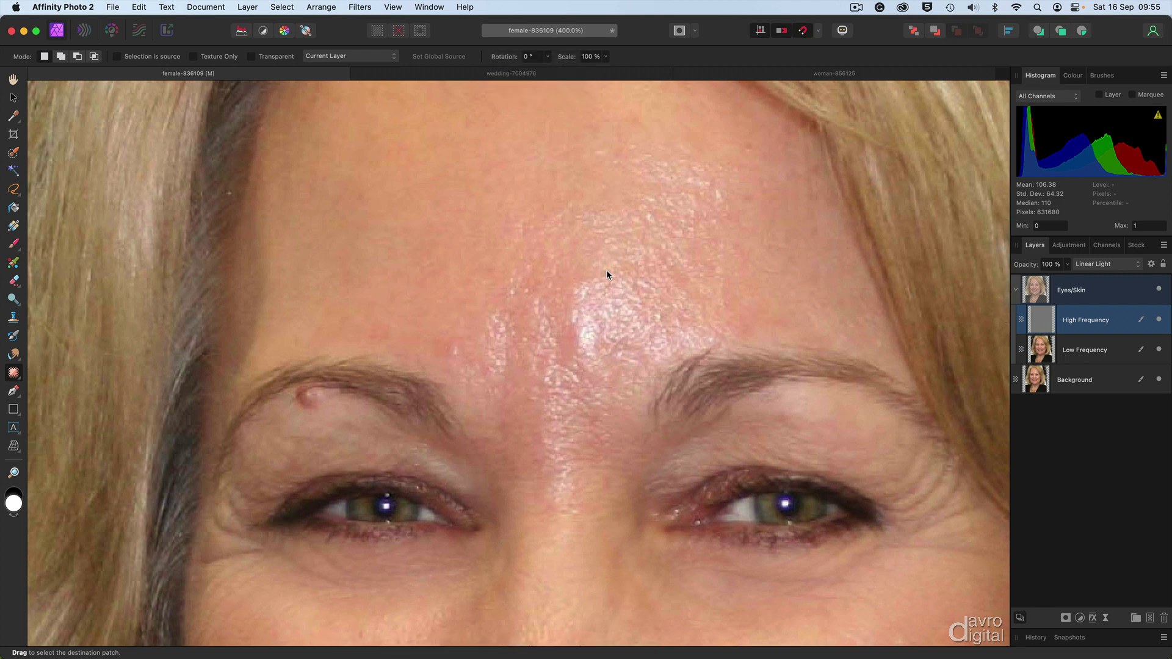
key(k)
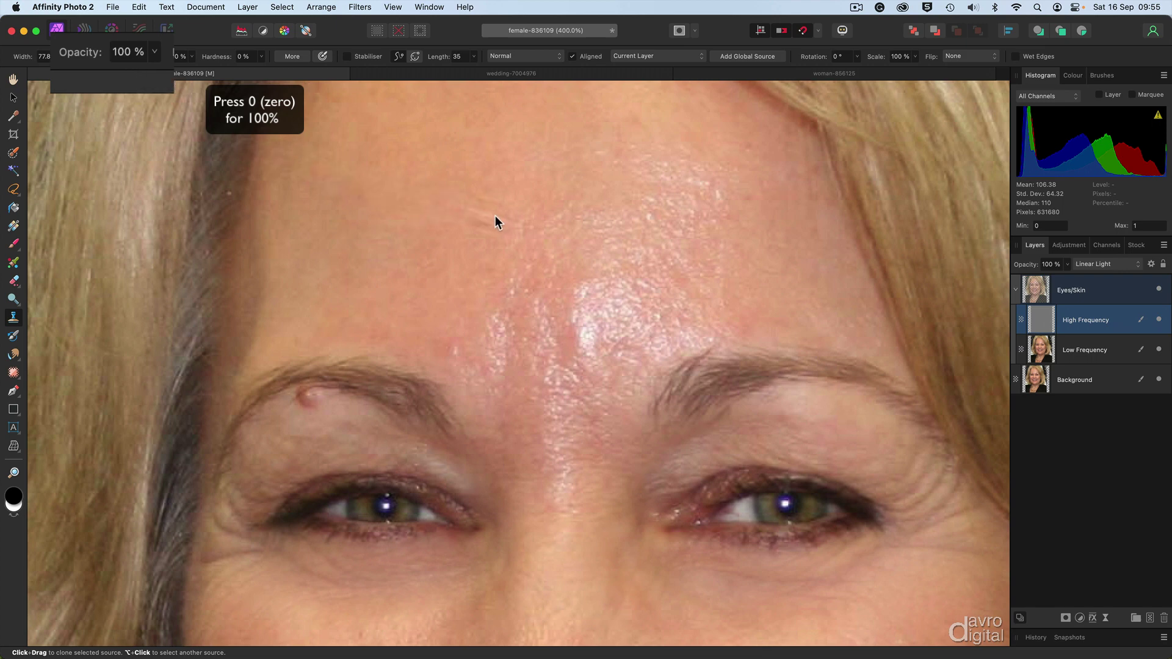
alt+click(572, 167)
scroll(587, 486, left, 5)
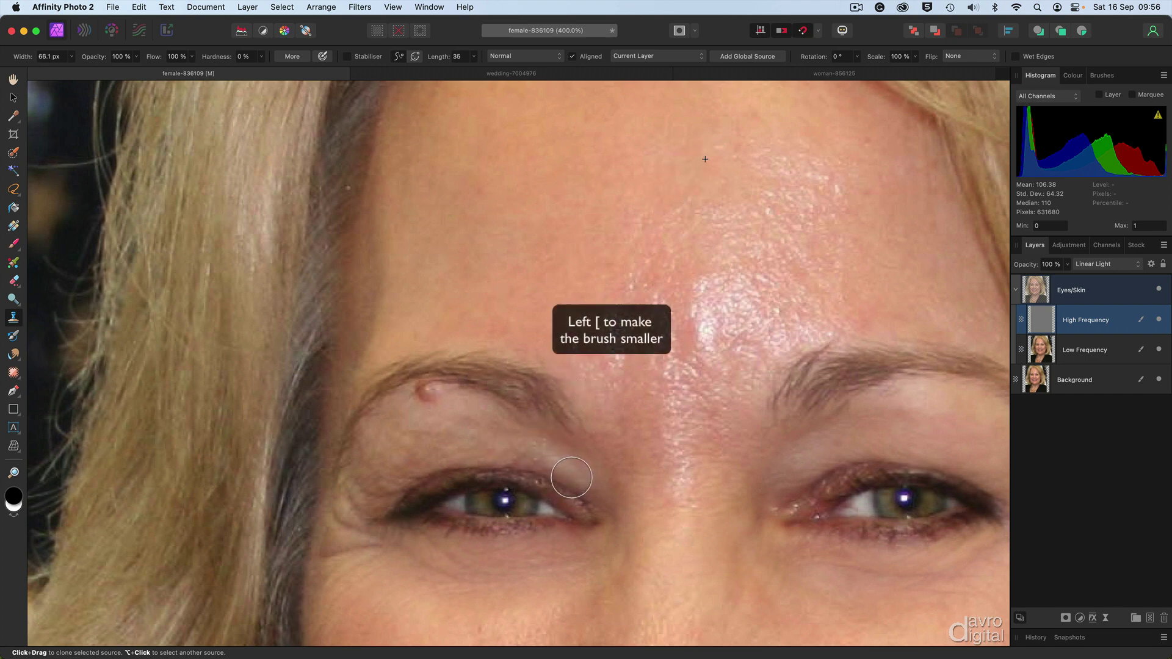
key(bracketleft)
key(bracketleft)
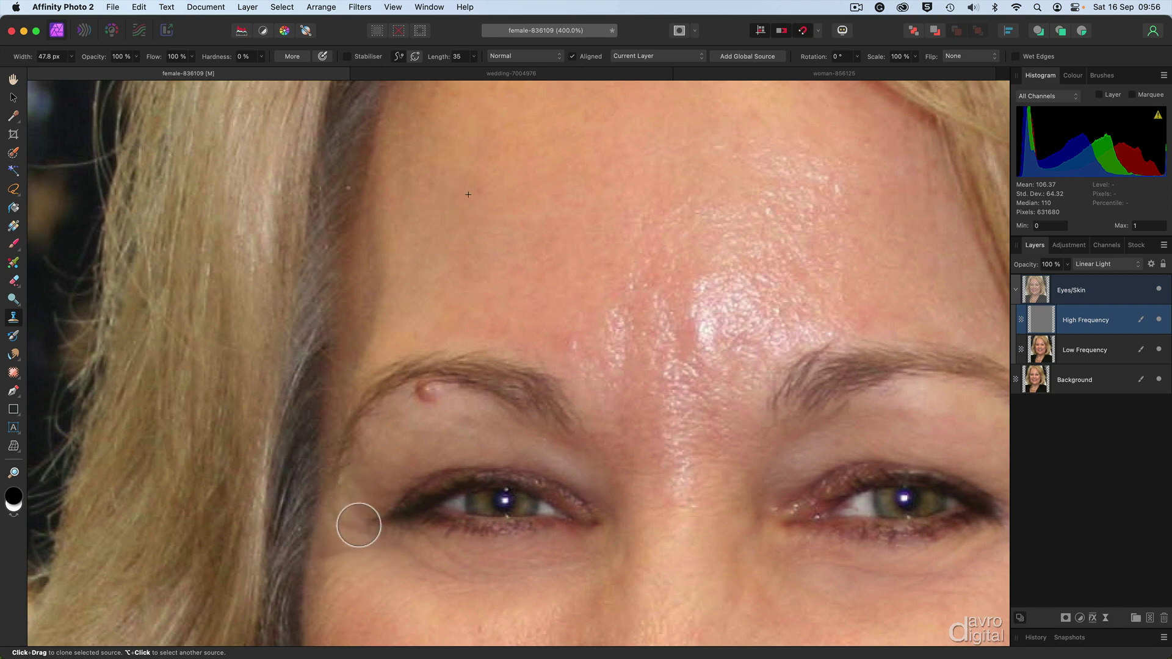
click(345, 554)
- Sample smooth texture on the same side's cheek and clone it over the lines below that eye's outer corner
scroll(353, 563, down, 2)
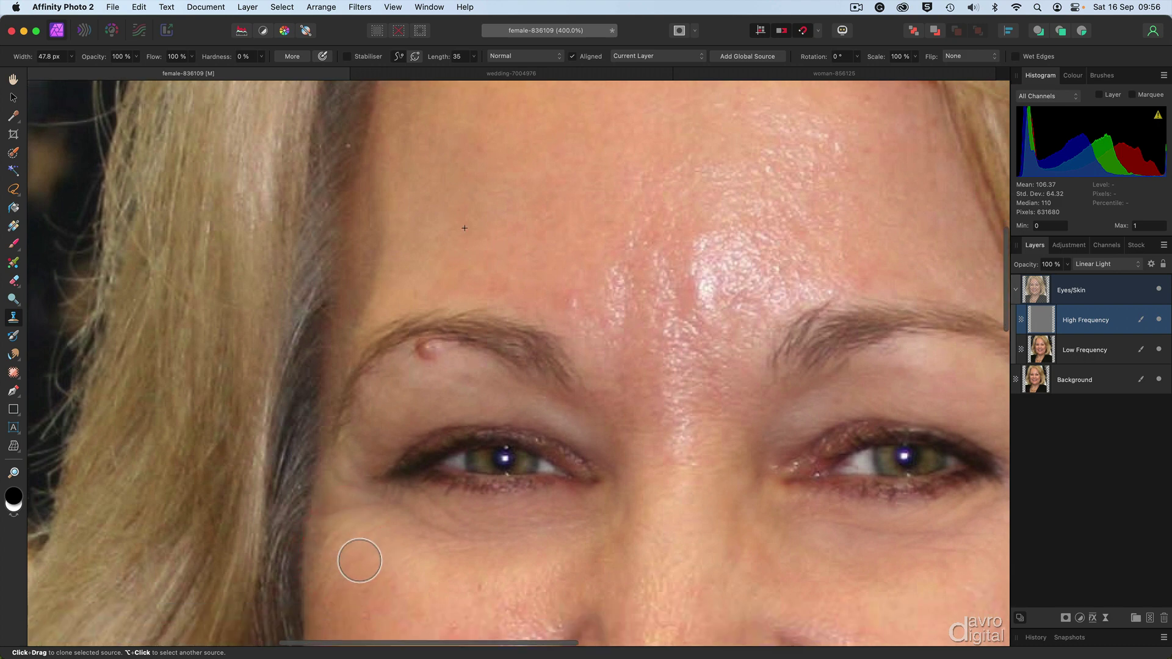
scroll(353, 563, down, 5)
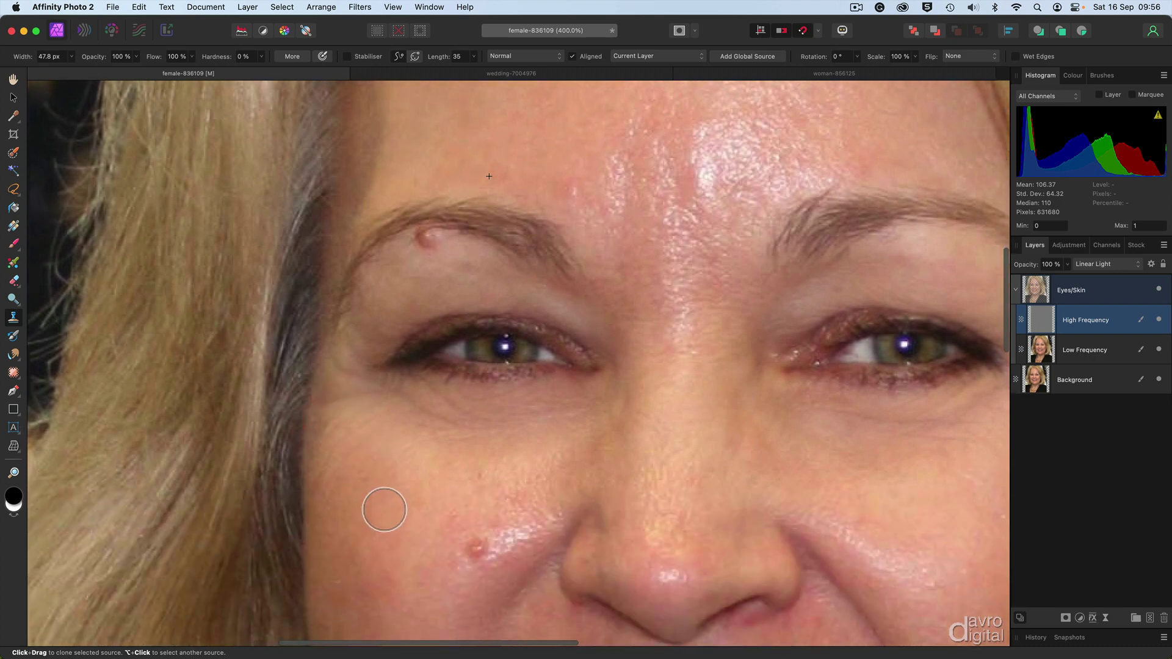
alt+click(390, 501)
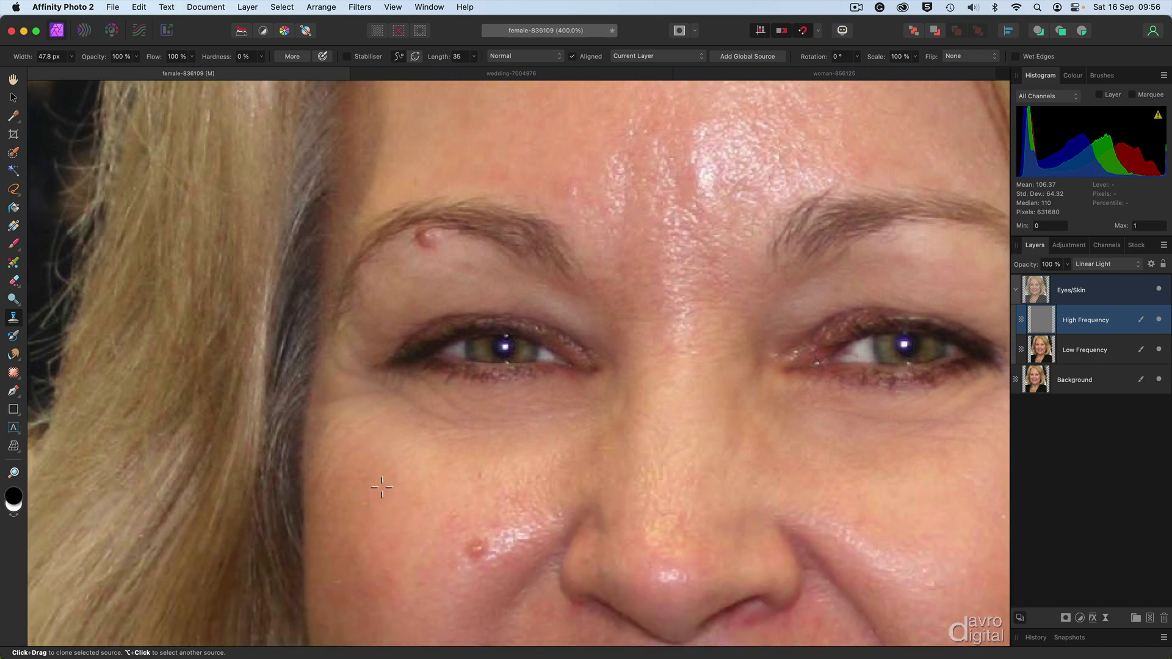
alt+click(390, 495)
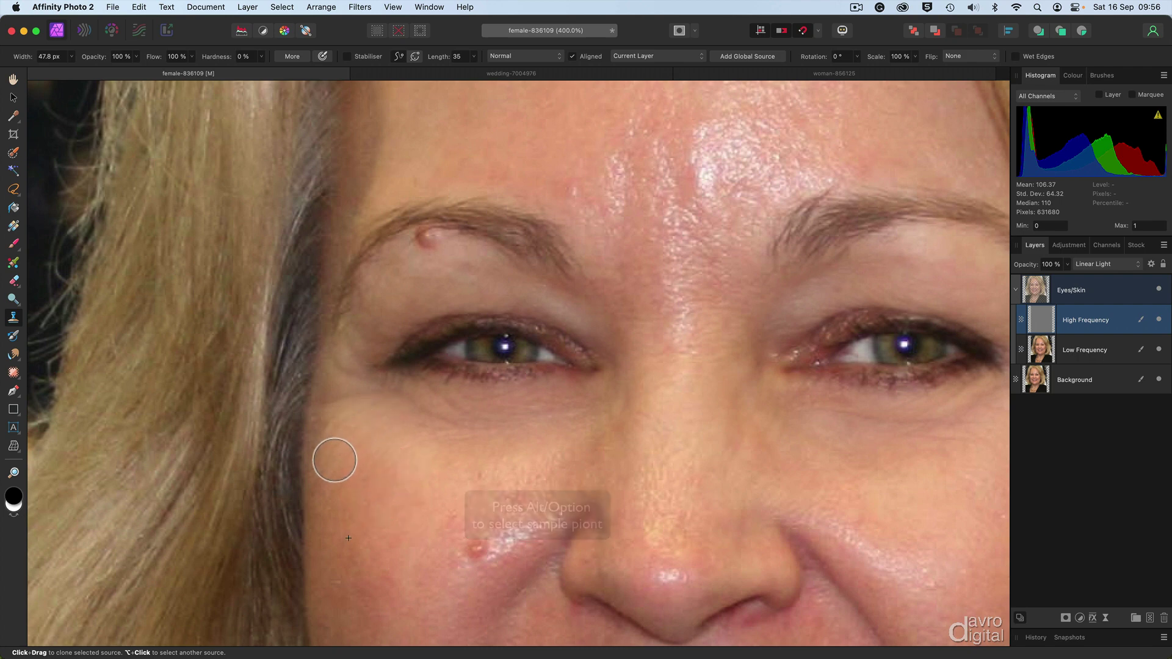
drag(324, 489, 382, 508)
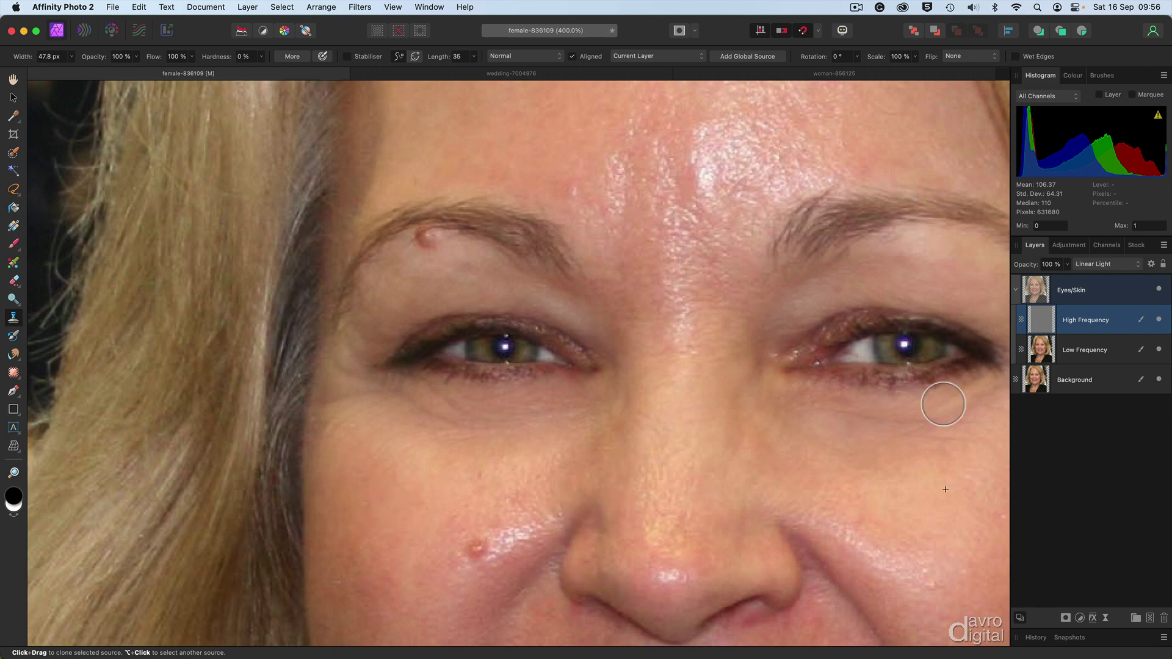
- Clone smooth cheek texture over the fine lines beneath the other eye on the High Frequency layer
key(space)
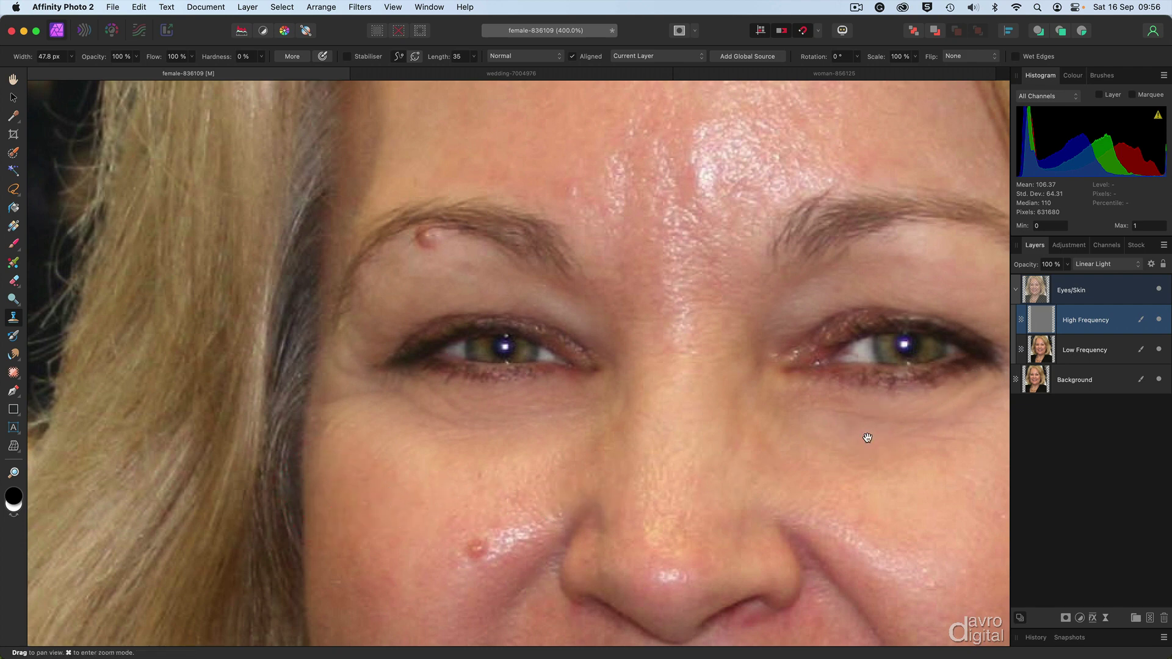
mouse_move(844, 474)
mouse_down()
mouse_move(795, 450)
mouse_move(683, 353)
mouse_up()
click(683, 353)
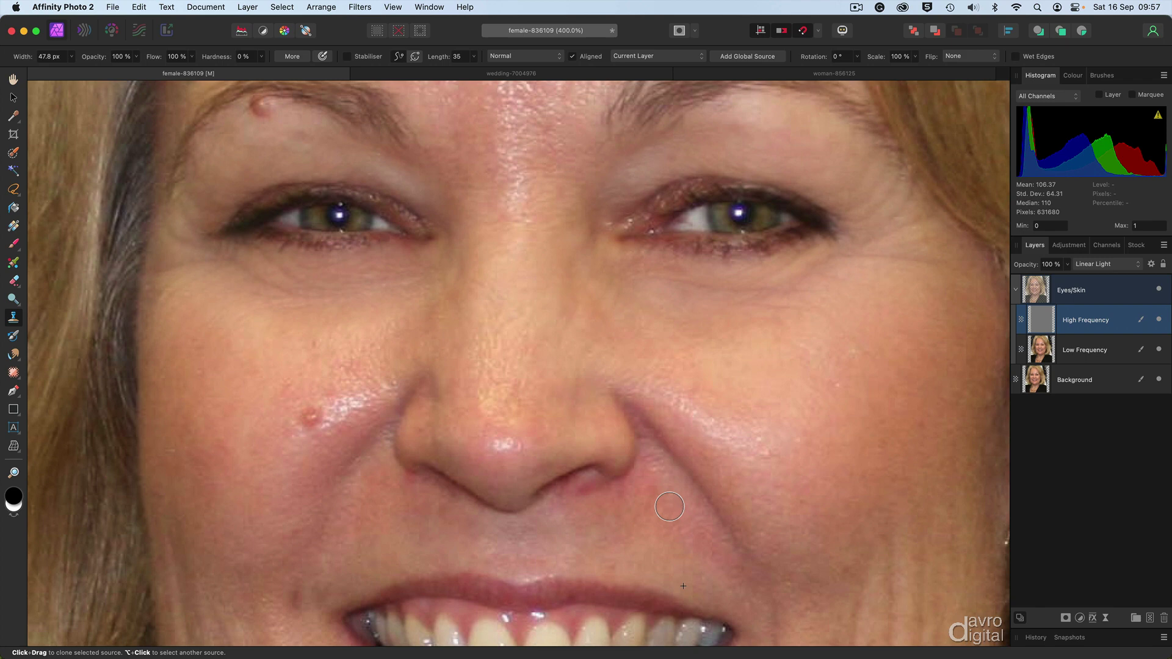
key(space)
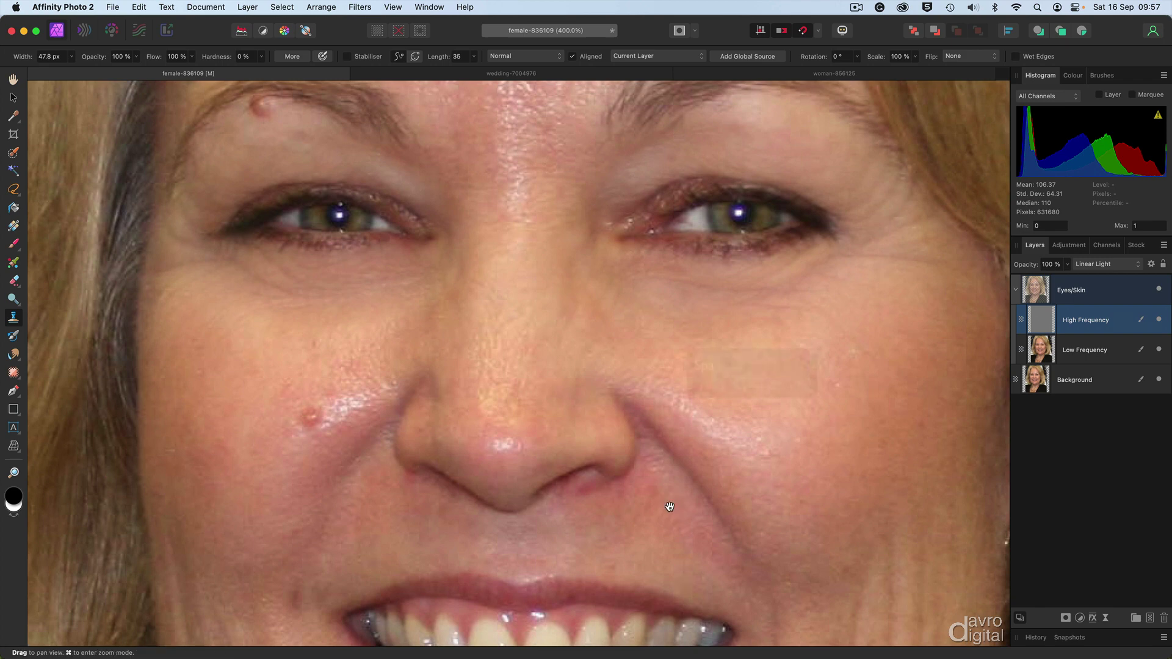
alt+click(600, 372)
mouse_move(571, 359)
mouse_down()
mouse_move(549, 395)
mouse_move(546, 462)
mouse_up()
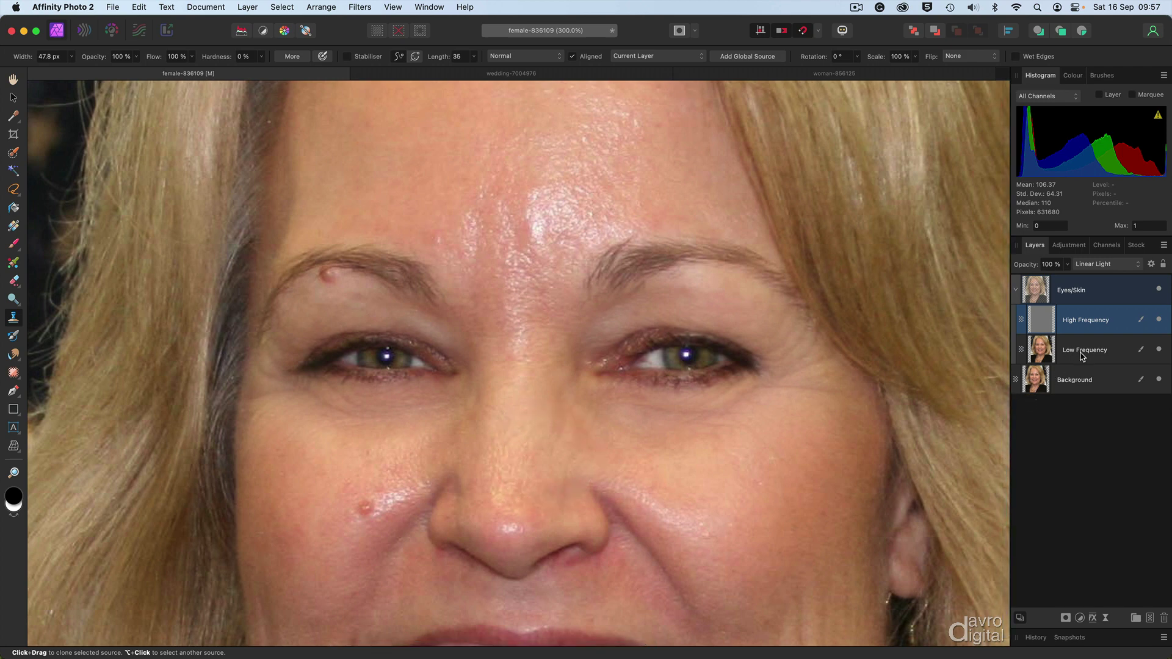
- On the Low Frequency layer, enlarge the Clone Brush to 164.2 px and sample clean skin tone high on the central forehead
click(1048, 351)
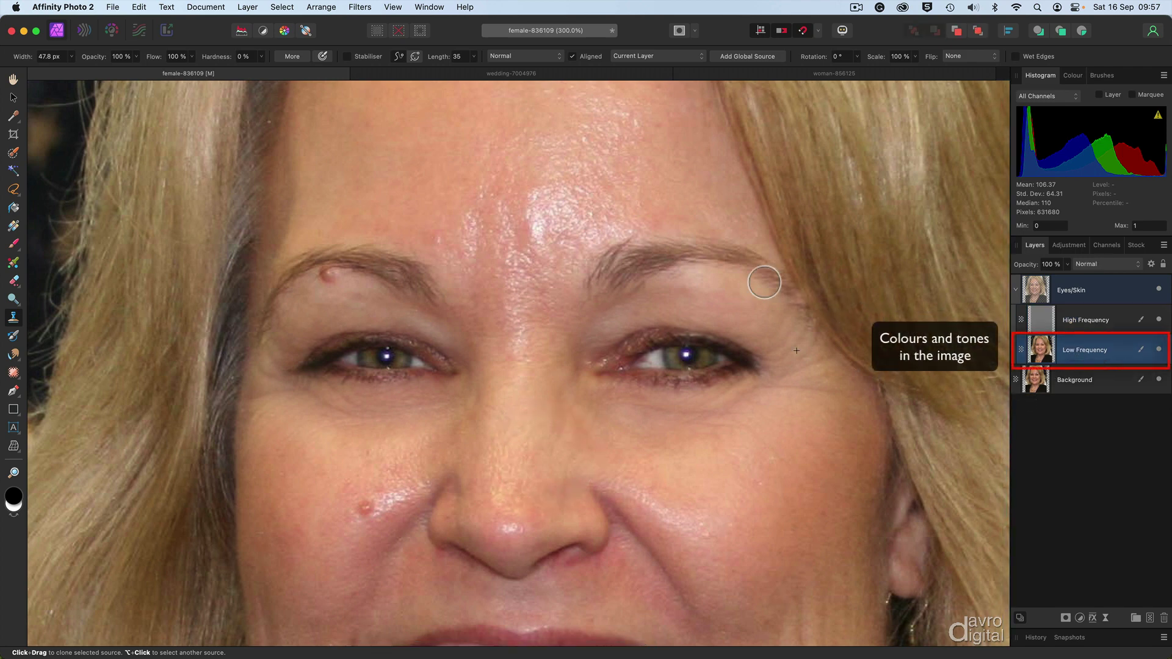
key(bracketright)
key(bracketright)
key(bracketright)
key(bracketright)
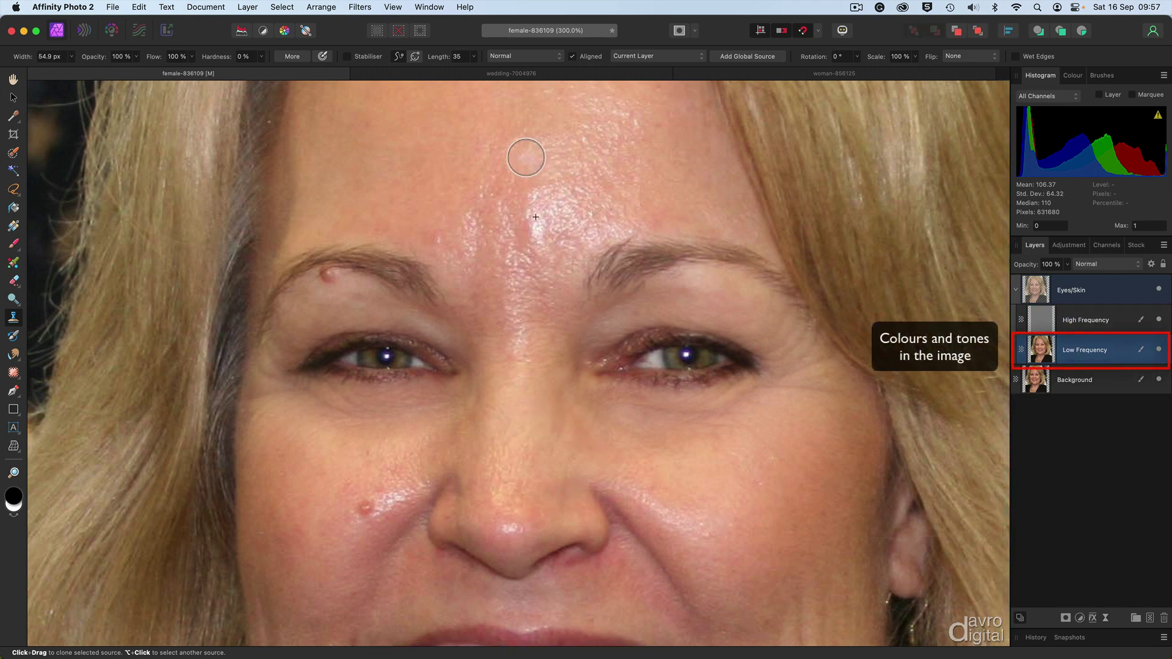
key(bracketright)
key(bracketright)
key(bracketright)
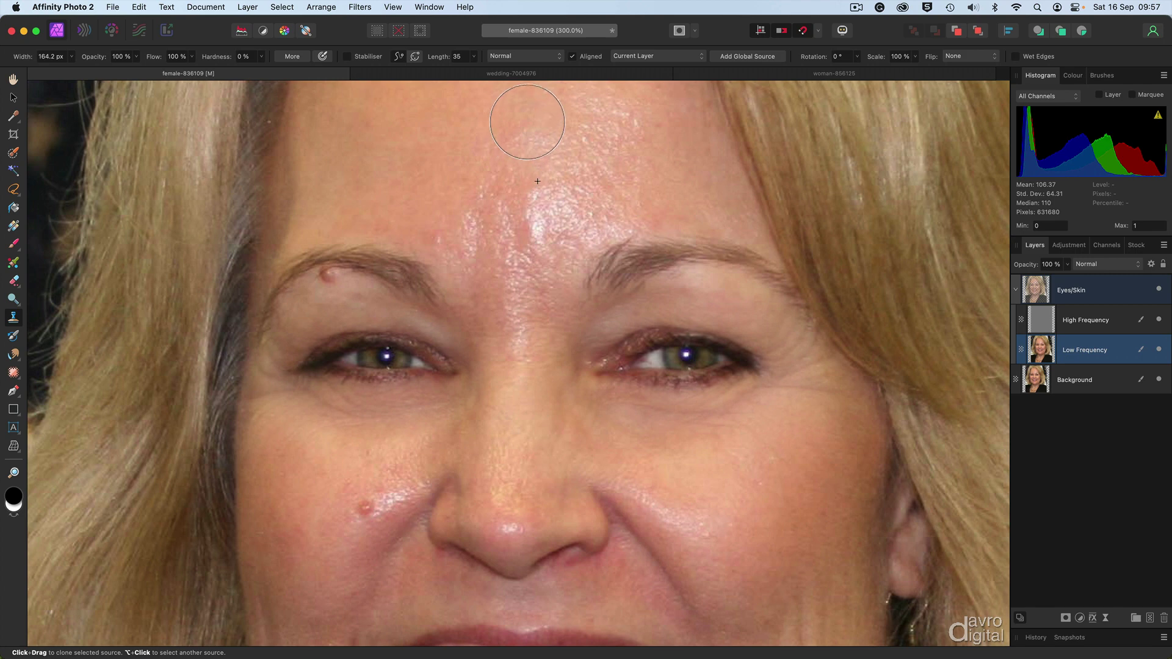
key(alt)
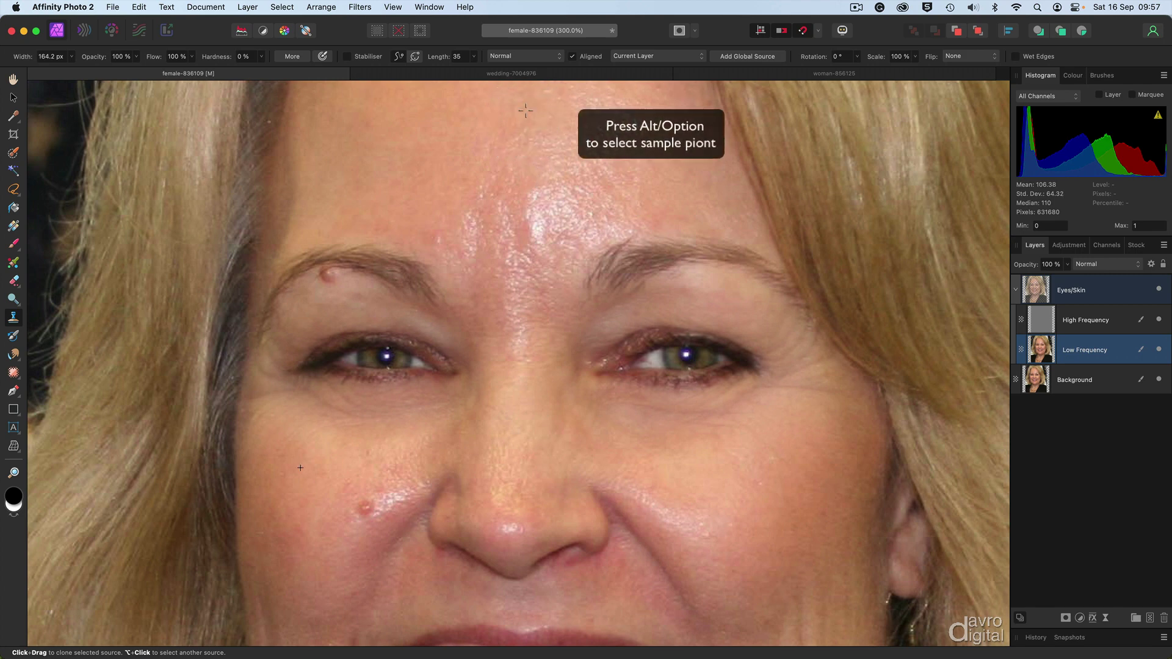
alt+click(526, 111)
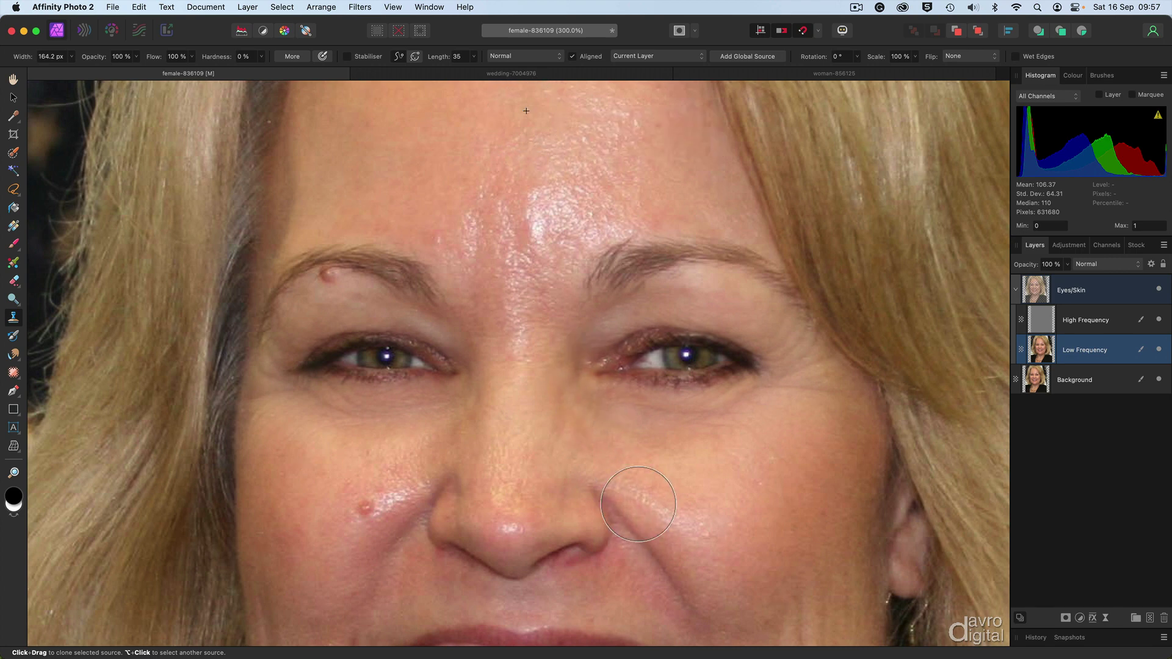
- Lower the Clone Brush opacity to 40% and clone the forehead tone over the smile fold and the skin above the upper lip
scroll(647, 572, down, 2)
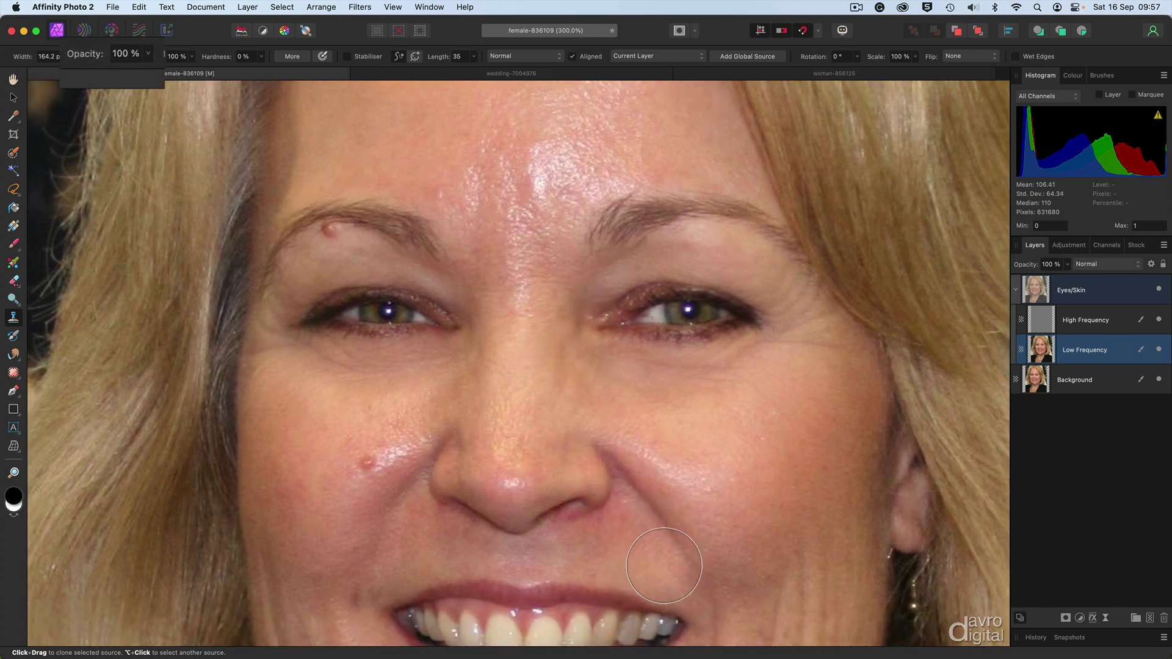
click(664, 565)
key(5)
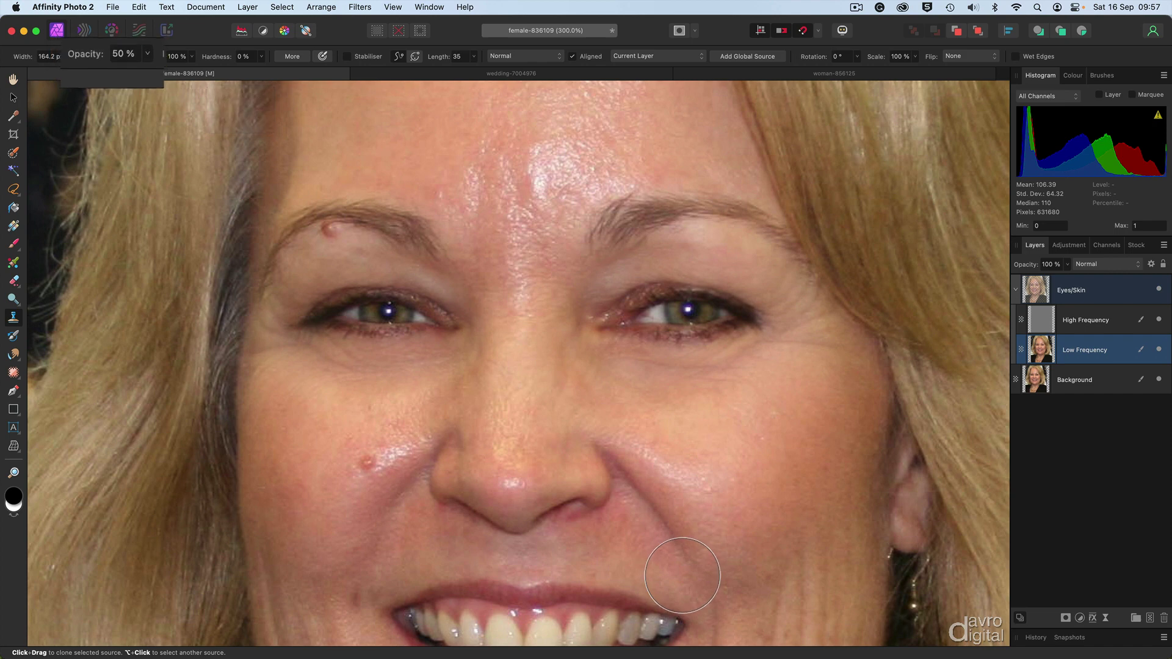
click(681, 575)
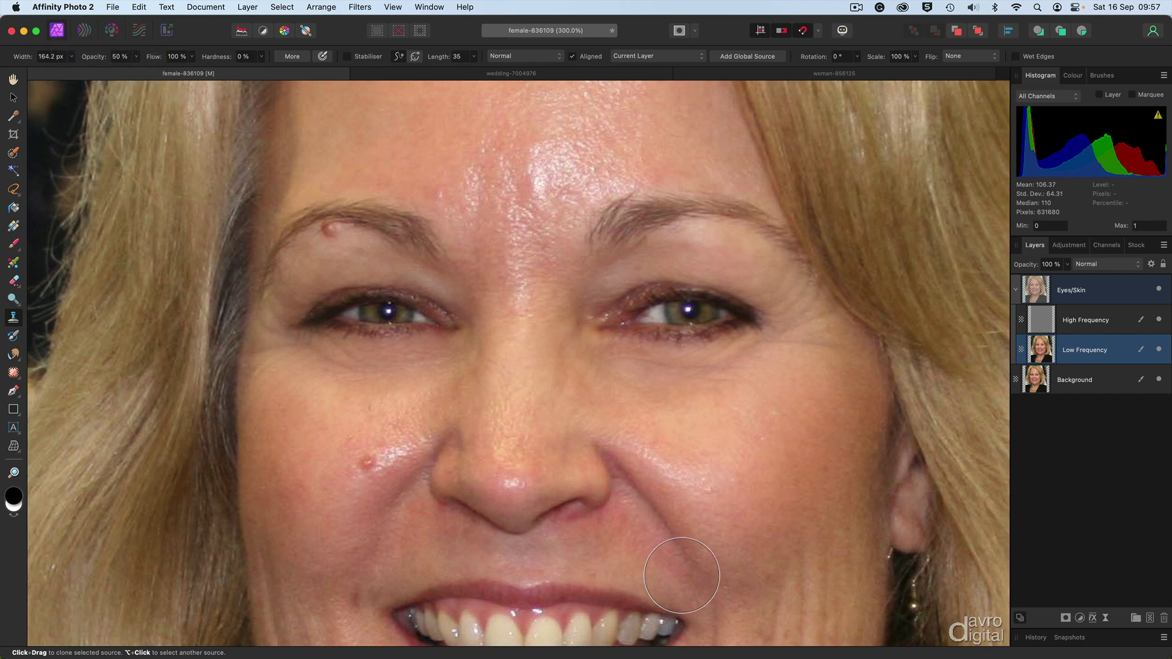
key(4)
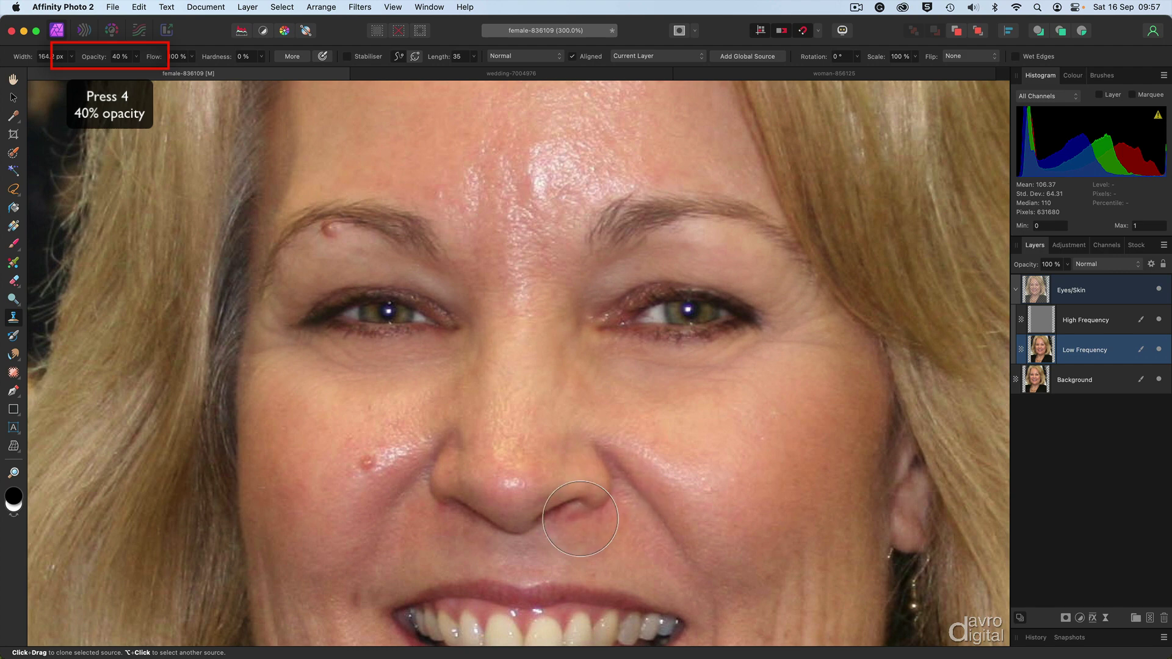
mouse_move(549, 537)
mouse_down()
mouse_move(491, 538)
mouse_move(485, 548)
mouse_up()
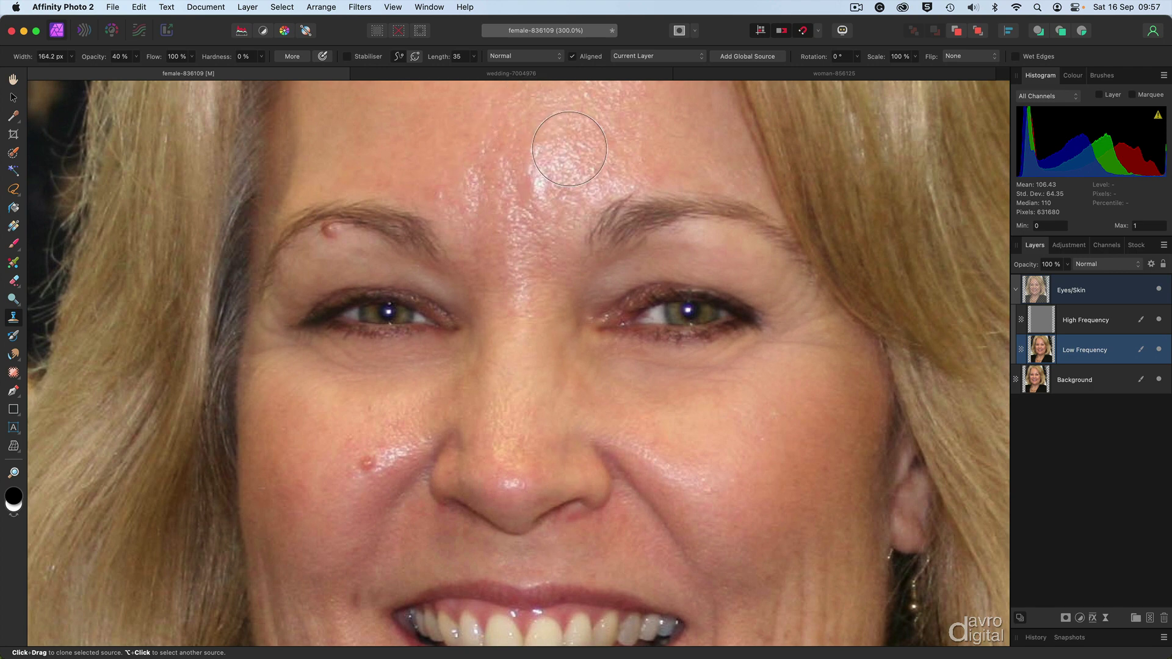
- Clone forehead tone at 40% opacity over the redness under the nose and towards the cheek on the Low Frequency layer
scroll(562, 131, up, 3)
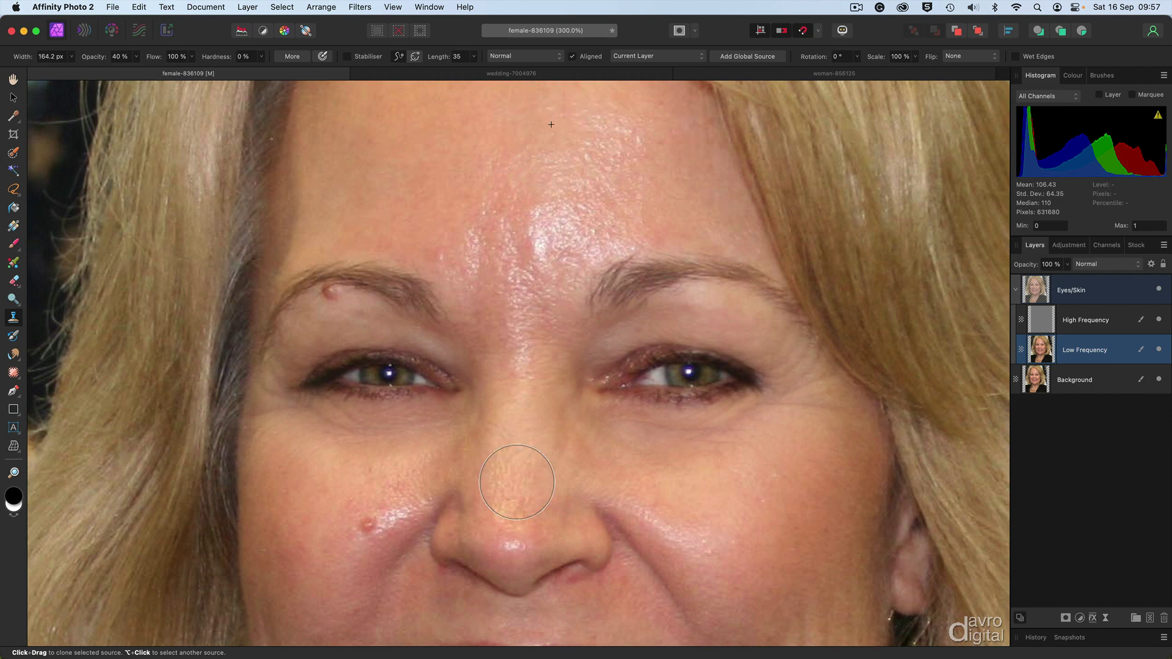
mouse_move(465, 598)
mouse_down()
mouse_move(420, 588)
mouse_move(413, 573)
mouse_move(398, 591)
mouse_move(480, 607)
mouse_move(591, 589)
mouse_move(627, 570)
mouse_move(666, 612)
mouse_move(705, 608)
mouse_up()
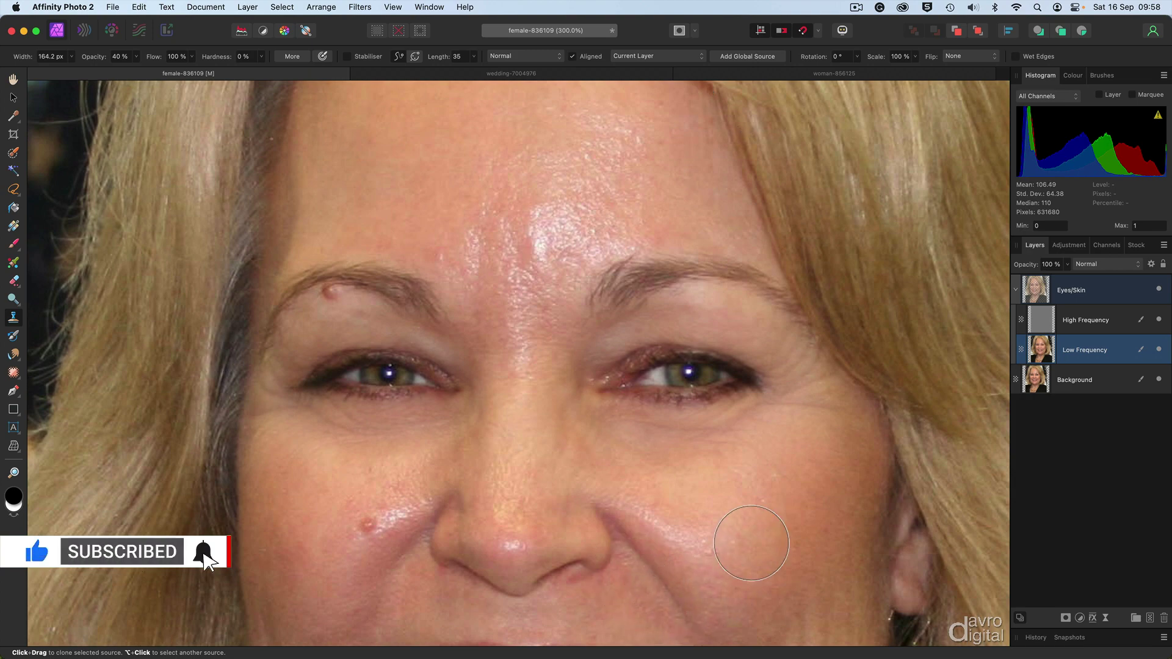
scroll(721, 540, down, 5)
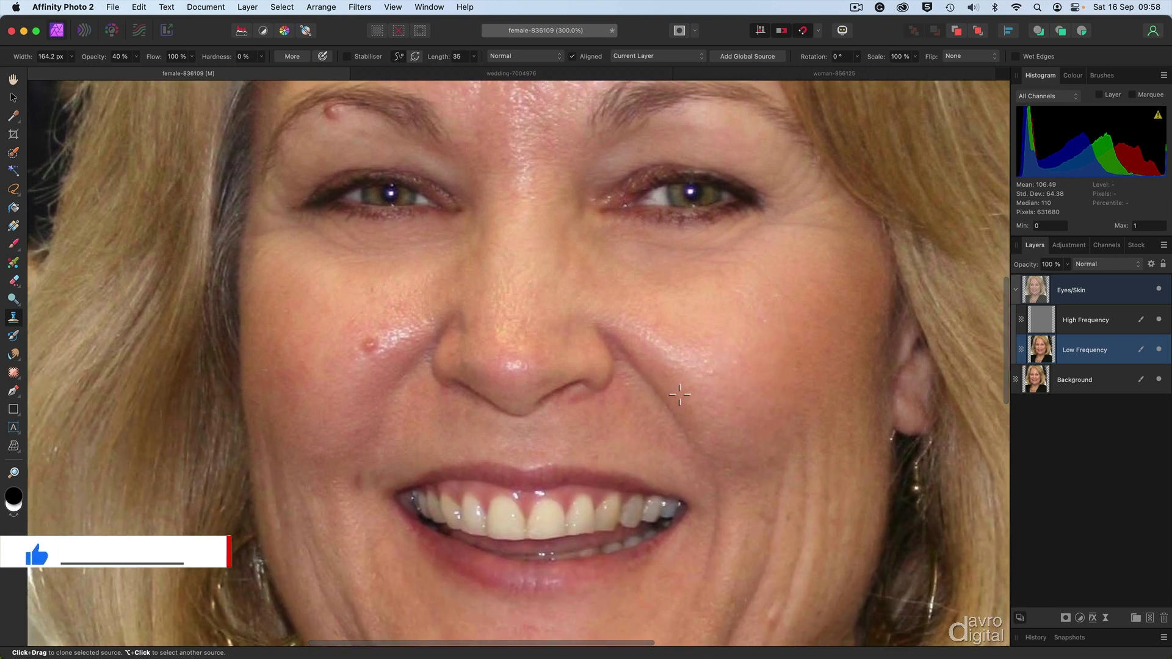
scroll(600, 278, up, 5)
scroll(600, 279, down, 6)
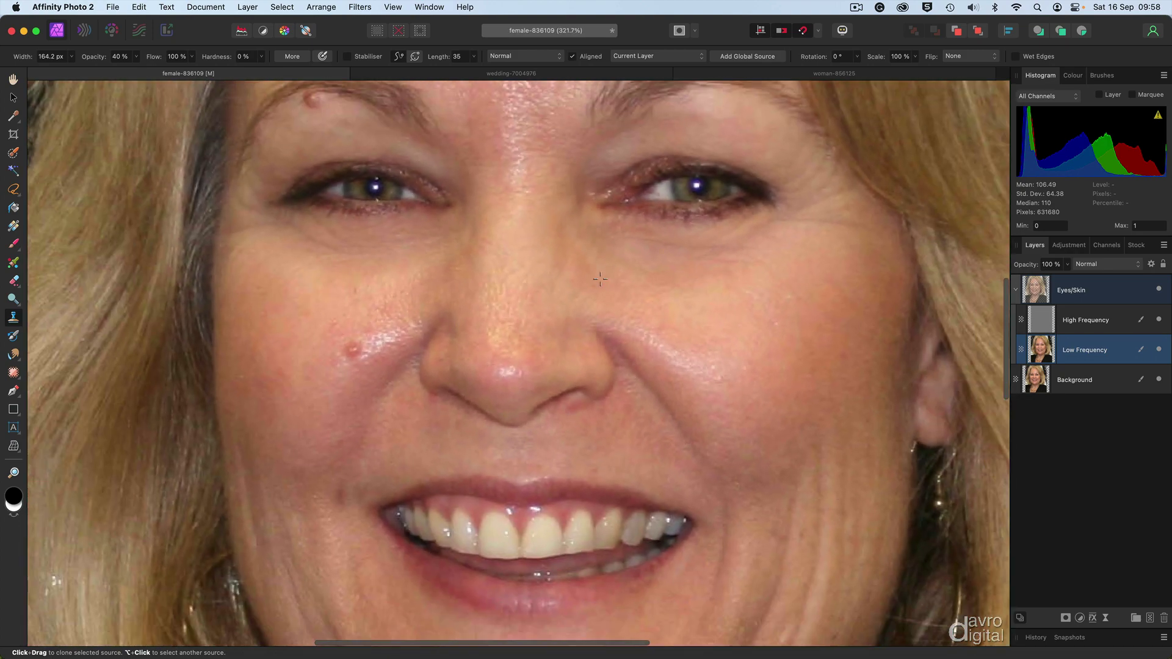
- Compare the portrait with the Eyes/Skin group hidden and shown
scroll(589, 274, up, 3)
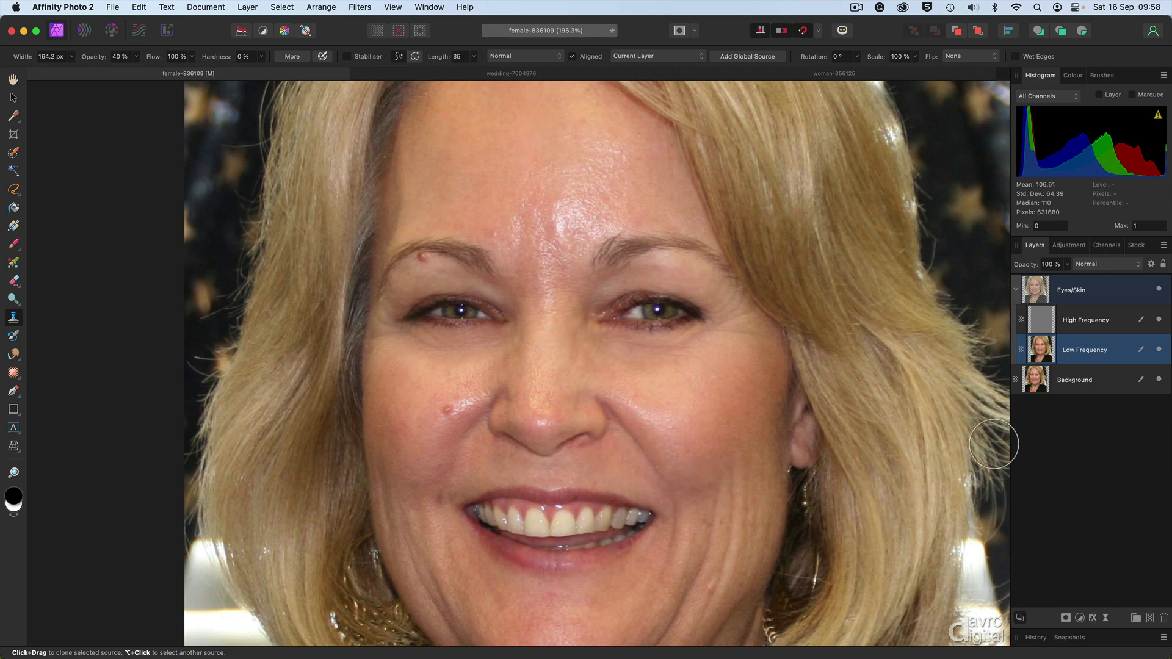
click(1158, 289)
click(1159, 290)
click(1158, 289)
click(1159, 290)
- On the High Frequency layer, use the Patch Tool to replace the shiny cheek texture right of the nose with smoother cheek texture
click(1074, 319)
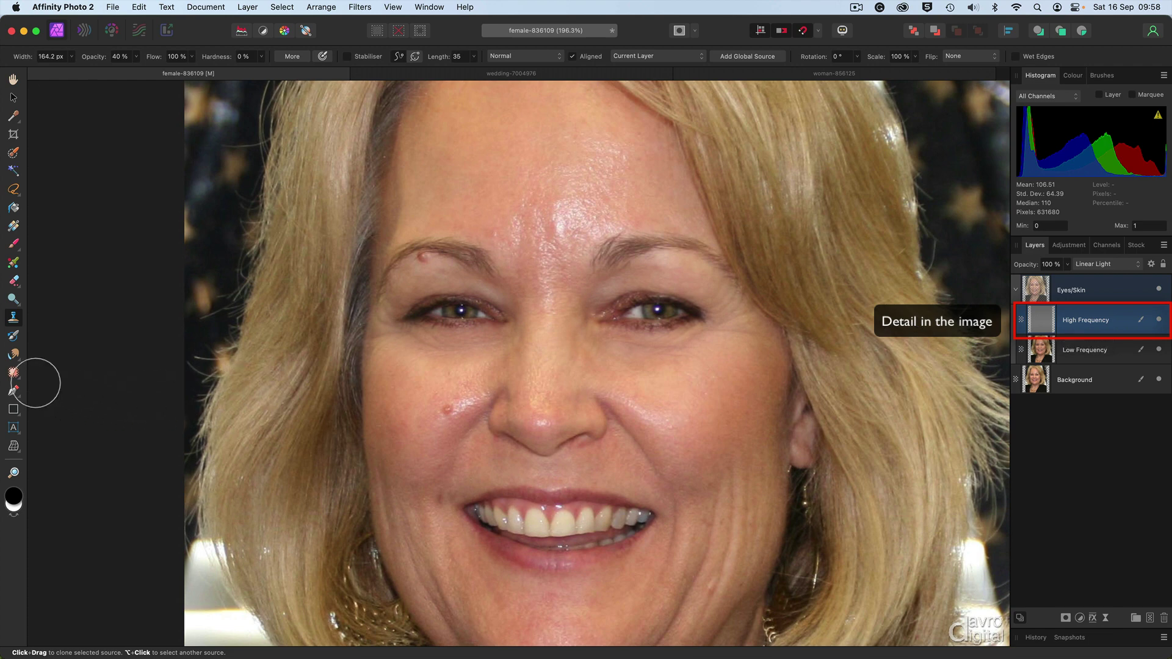
click(14, 373)
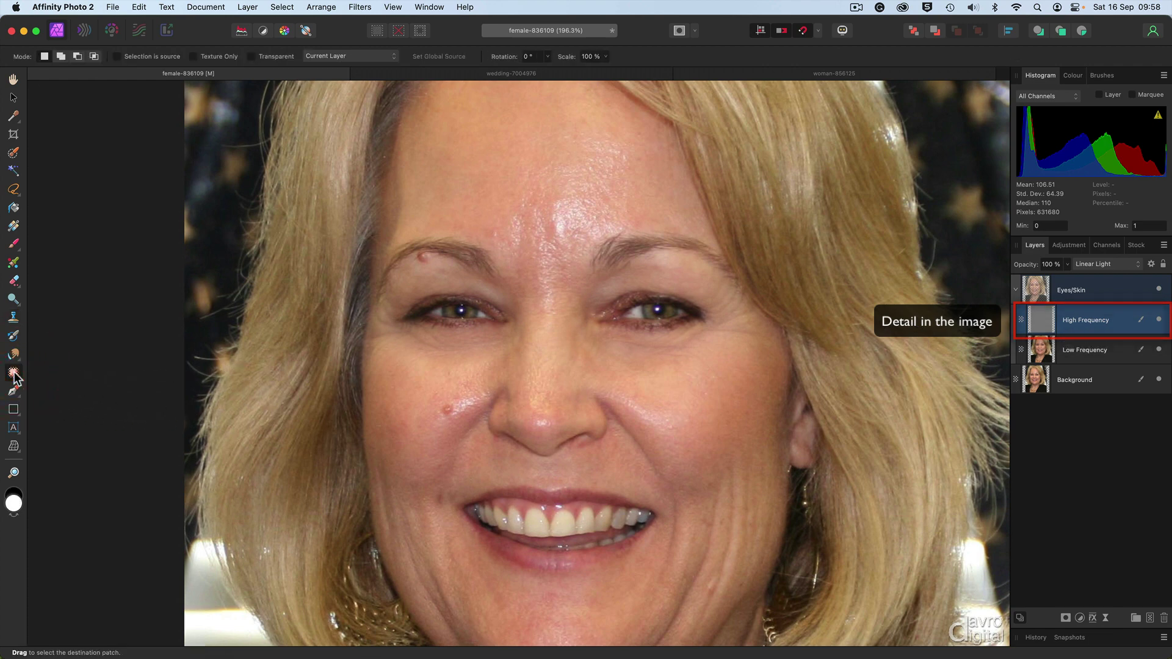
drag(607, 401, 704, 479)
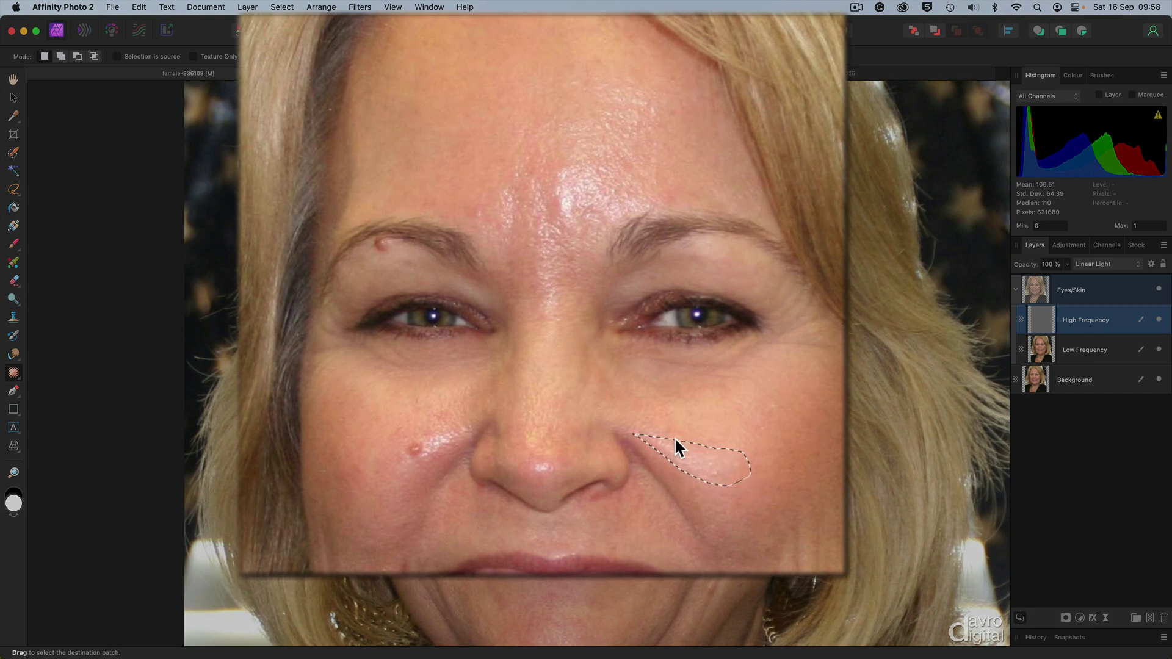
drag(635, 426, 639, 431)
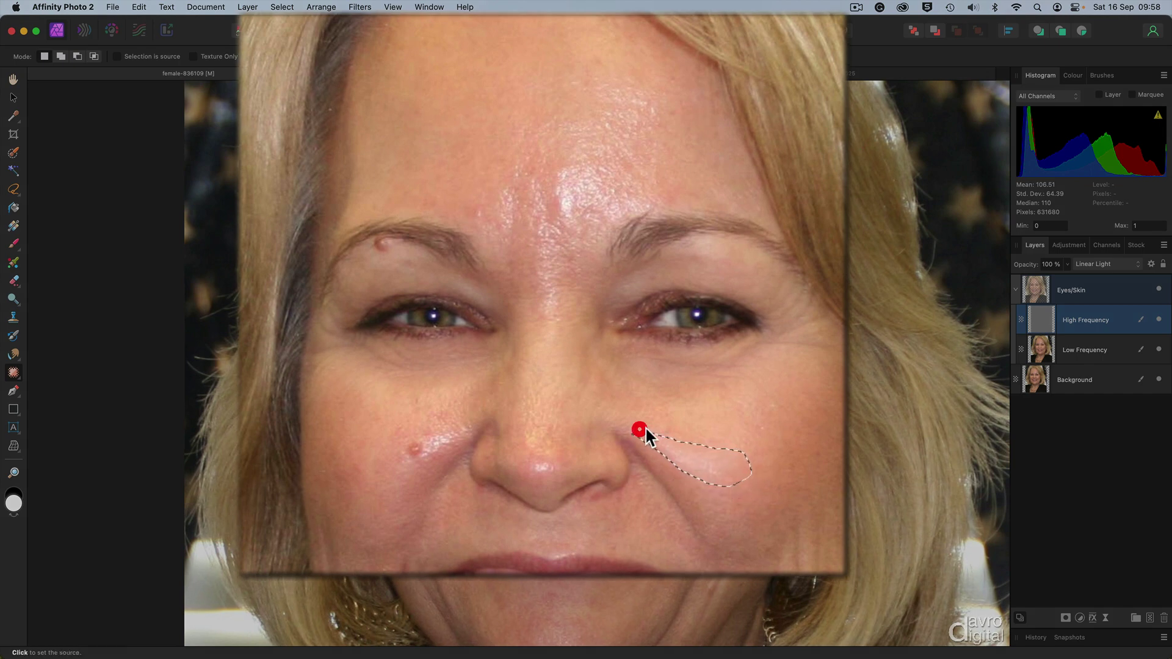
click(739, 413)
- Patch the shine on the nose and the blemished cheek left of it with texture from the upper forehead
click(525, 462)
mouse_move(528, 462)
mouse_down()
mouse_move(516, 392)
mouse_move(552, 377)
mouse_up()
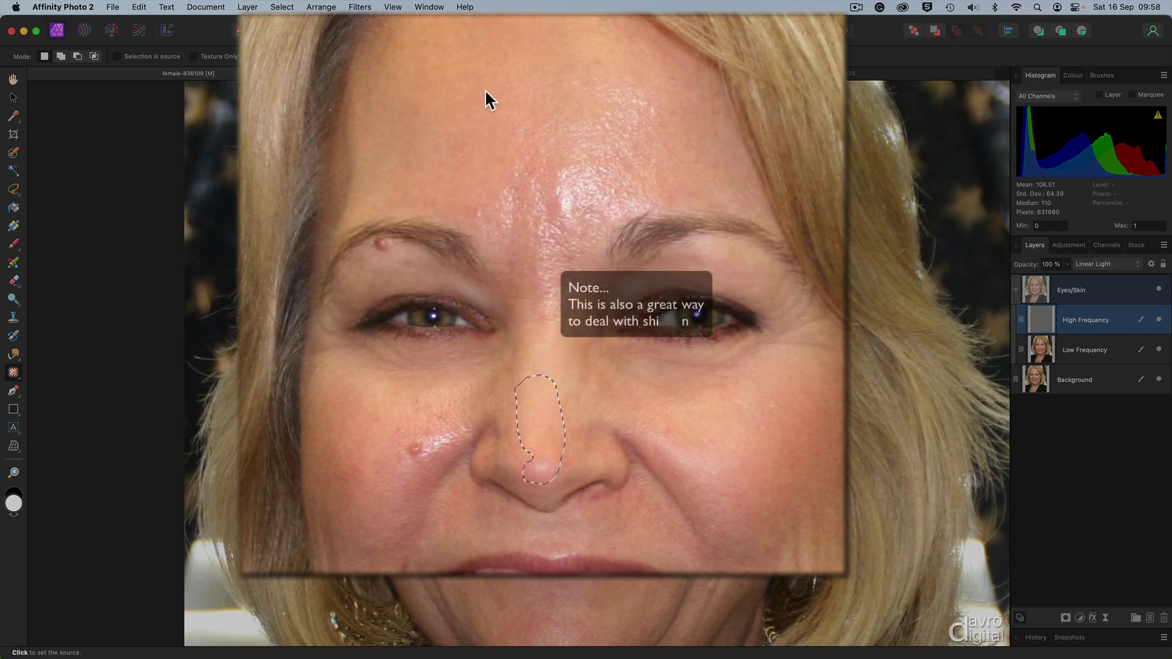
click(489, 64)
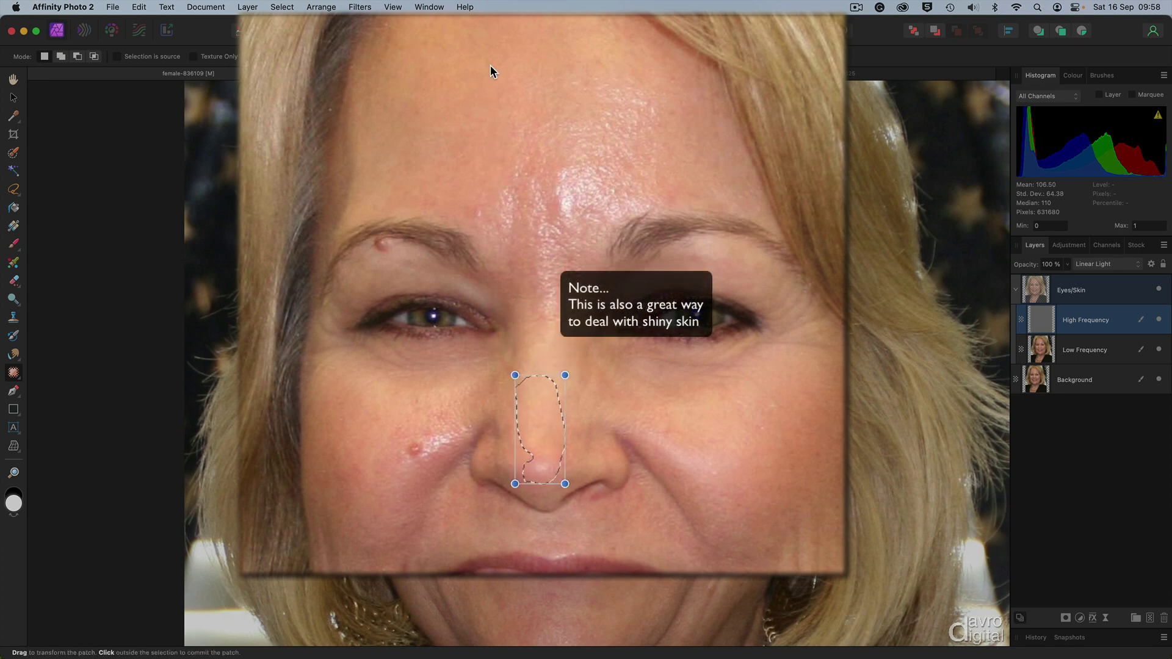
click(490, 66)
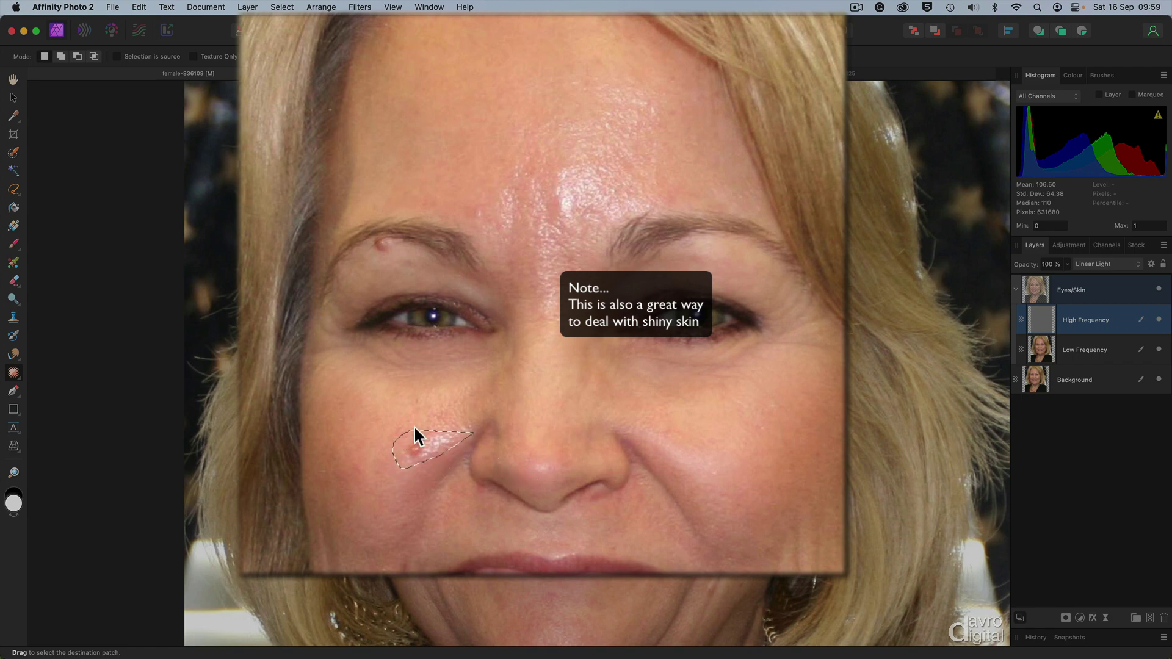
drag(413, 427, 473, 417)
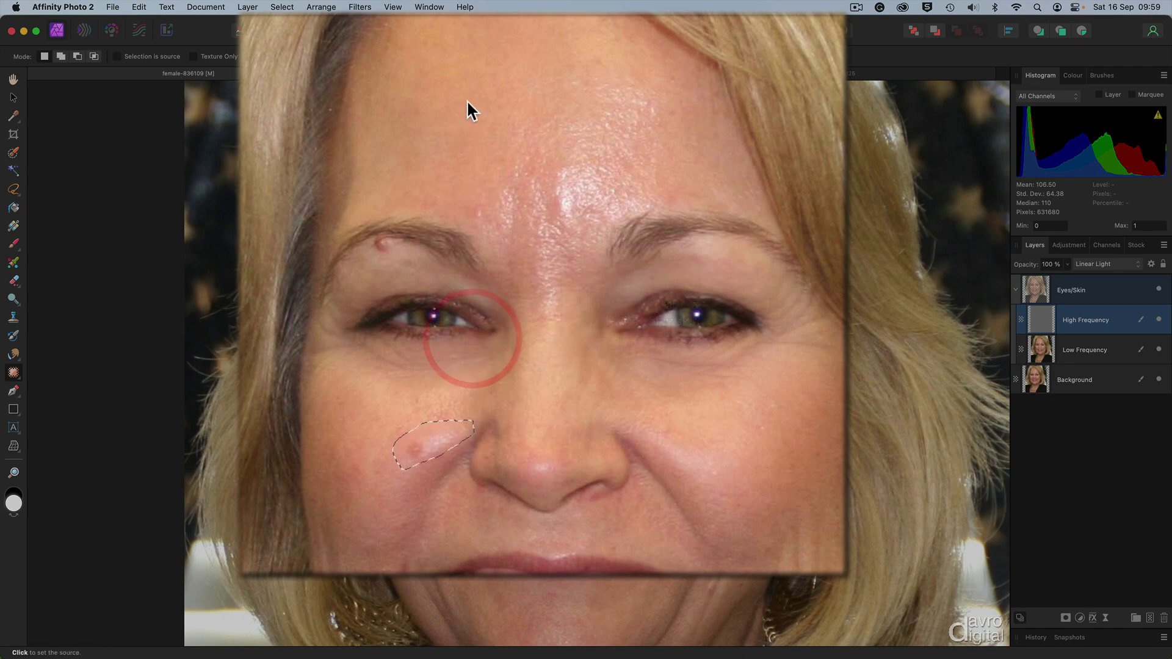
key(Escape)
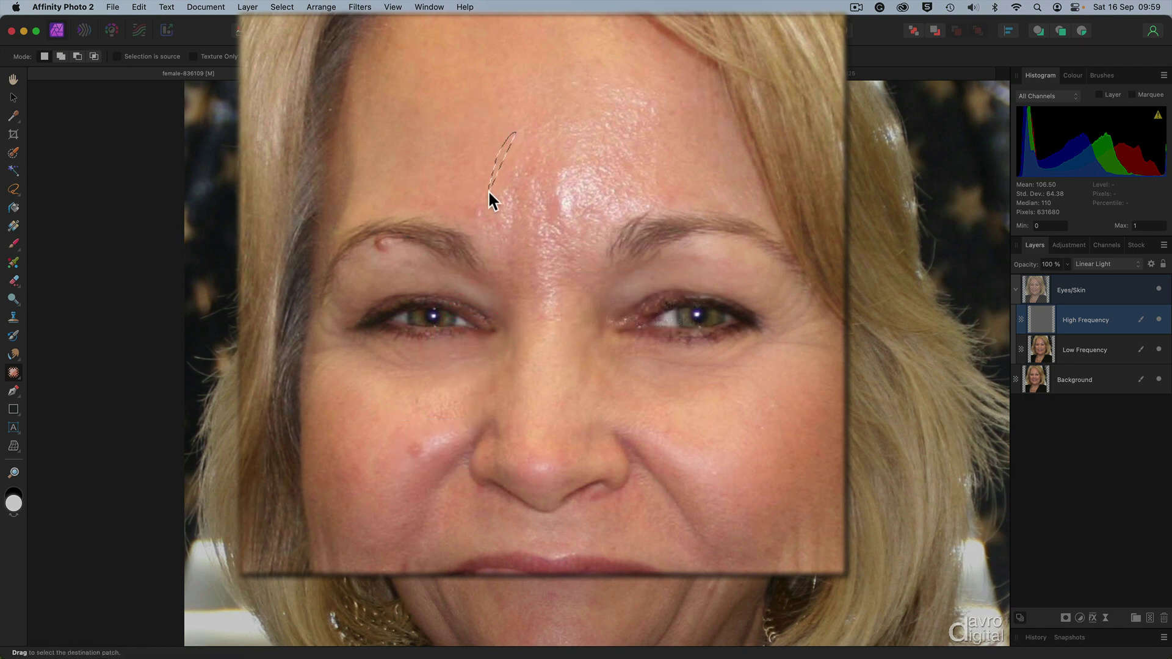
- Patch the shiny texture between the eyebrows and across the right half of the forehead with smooth forehead texture, and deselect
mouse_move(490, 245)
mouse_down()
mouse_move(498, 260)
mouse_move(519, 260)
mouse_move(544, 338)
mouse_move(569, 328)
mouse_move(574, 262)
mouse_move(552, 166)
mouse_move(521, 116)
mouse_up()
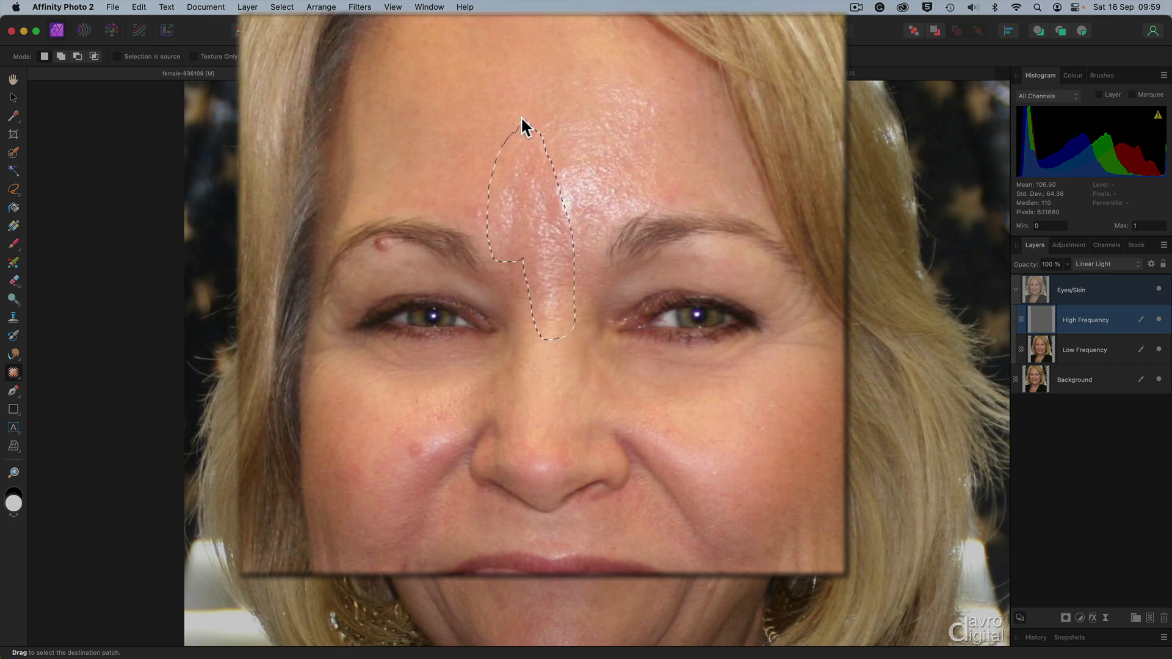
click(482, 40)
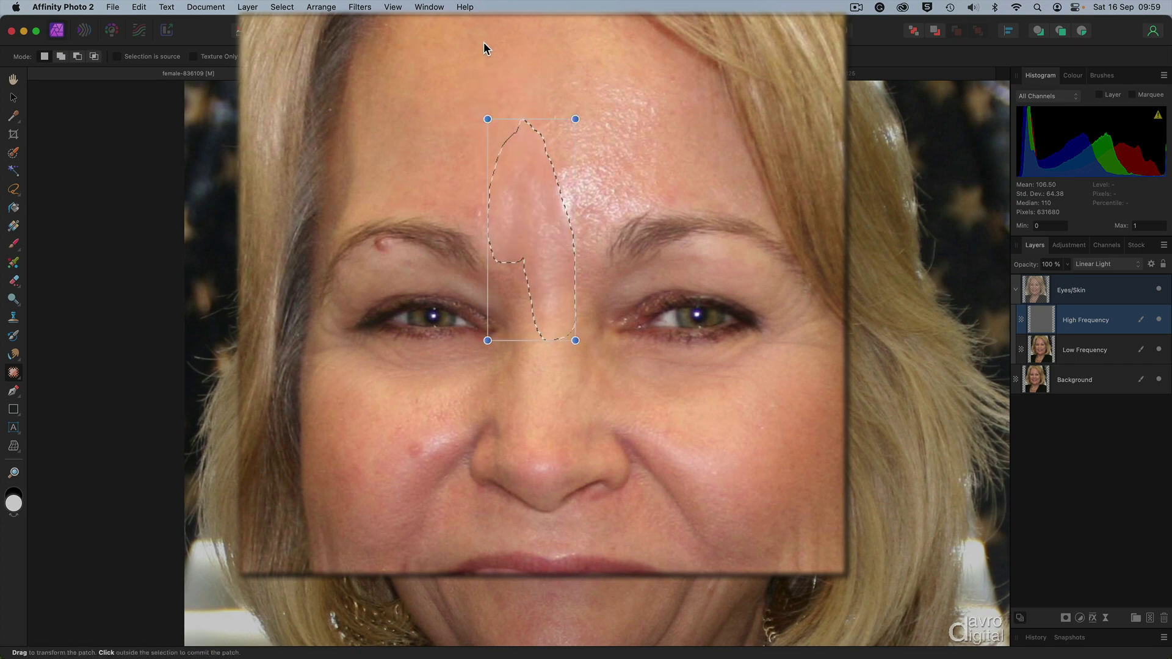
click(500, 56)
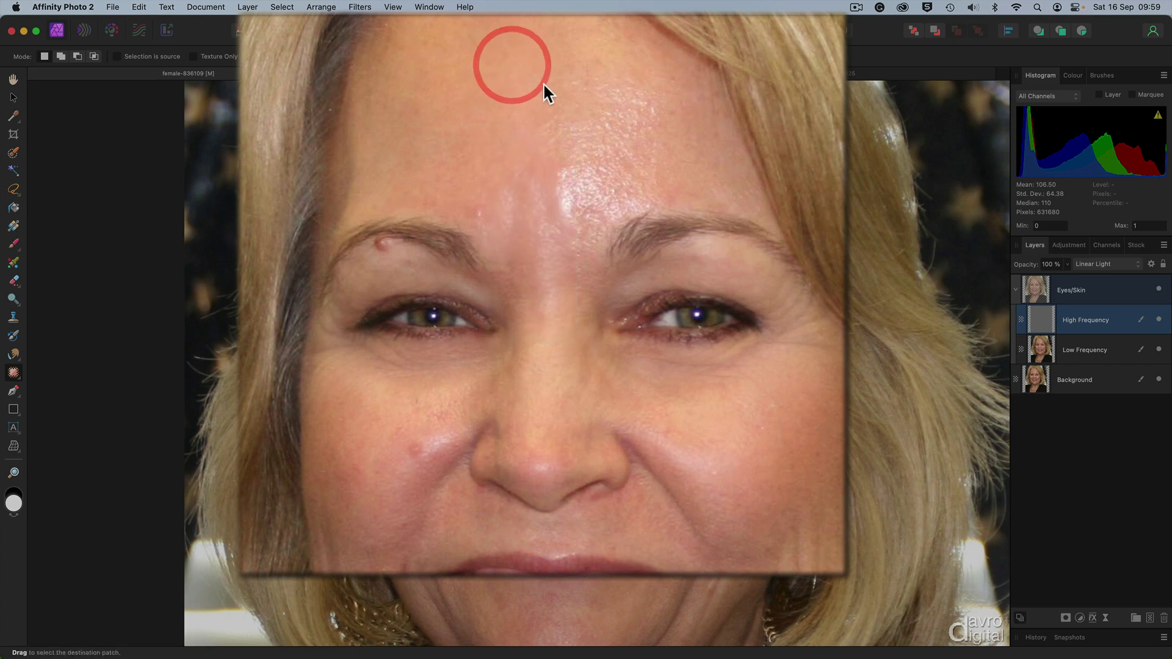
mouse_move(523, 57)
mouse_down()
mouse_move(551, 222)
mouse_move(569, 266)
mouse_move(599, 253)
mouse_move(625, 210)
mouse_move(653, 207)
mouse_move(683, 177)
mouse_move(676, 96)
mouse_move(585, 53)
mouse_move(427, 71)
mouse_move(456, 88)
mouse_up()
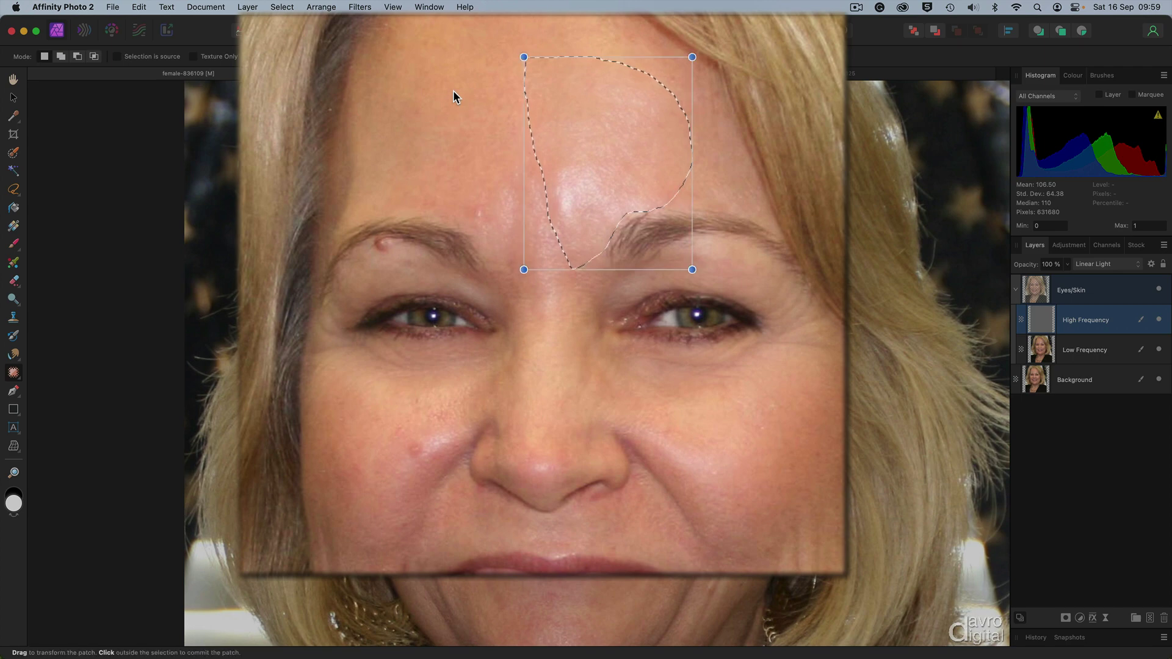
key(super+d)
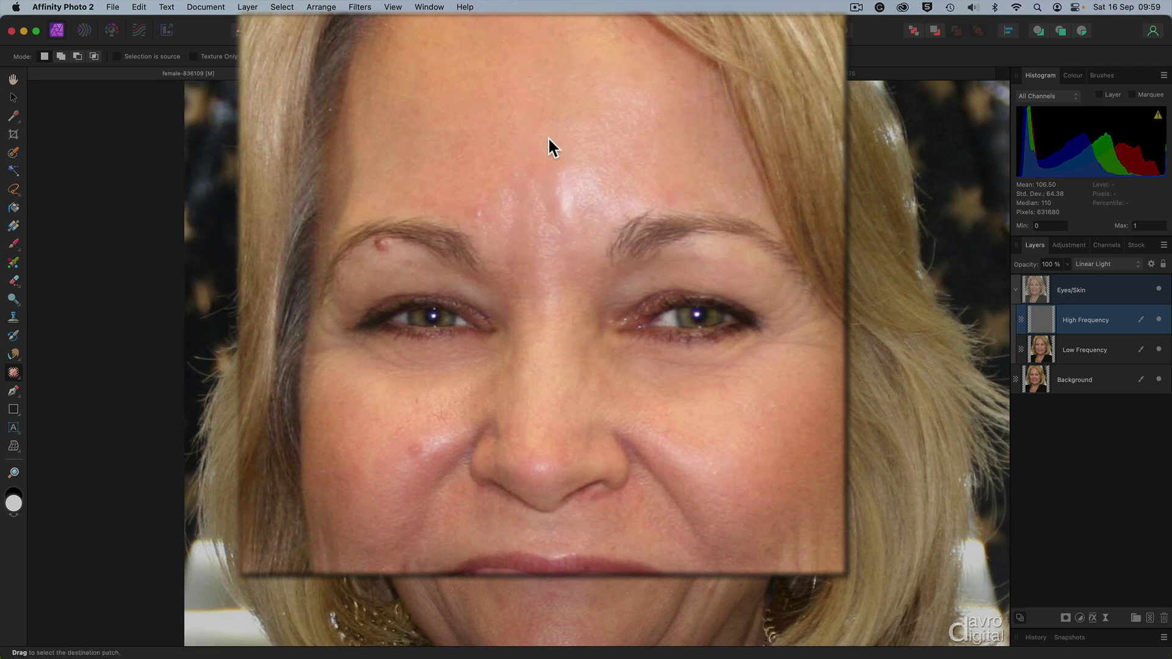
- Outline the remaining bright forehead patch above the right eyebrow and patch it on the Low Frequency layer with upper-forehead tone
drag(547, 142, 564, 239)
mouse_move(646, 208)
mouse_down()
mouse_move(666, 185)
mouse_move(657, 160)
mouse_move(666, 171)
mouse_move(588, 196)
mouse_up()
click(1086, 350)
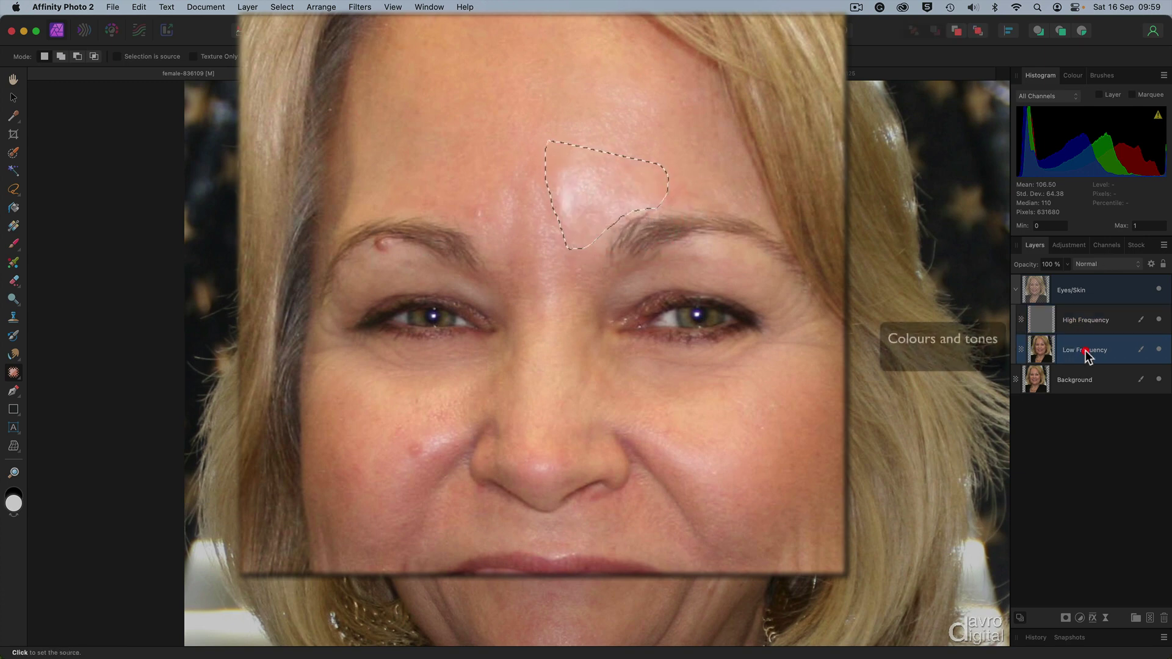
click(482, 74)
click(483, 75)
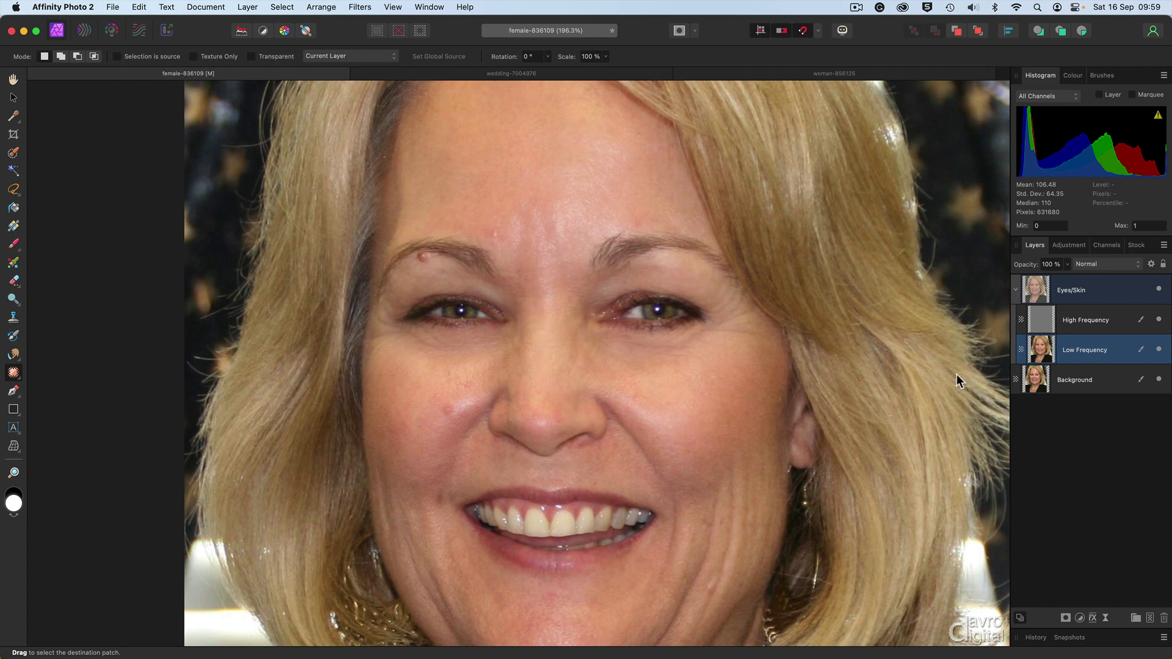
- Collapse the Eyes/Skin group and add a new pixel layer above it
click(1016, 290)
drag(1018, 291, 1089, 295)
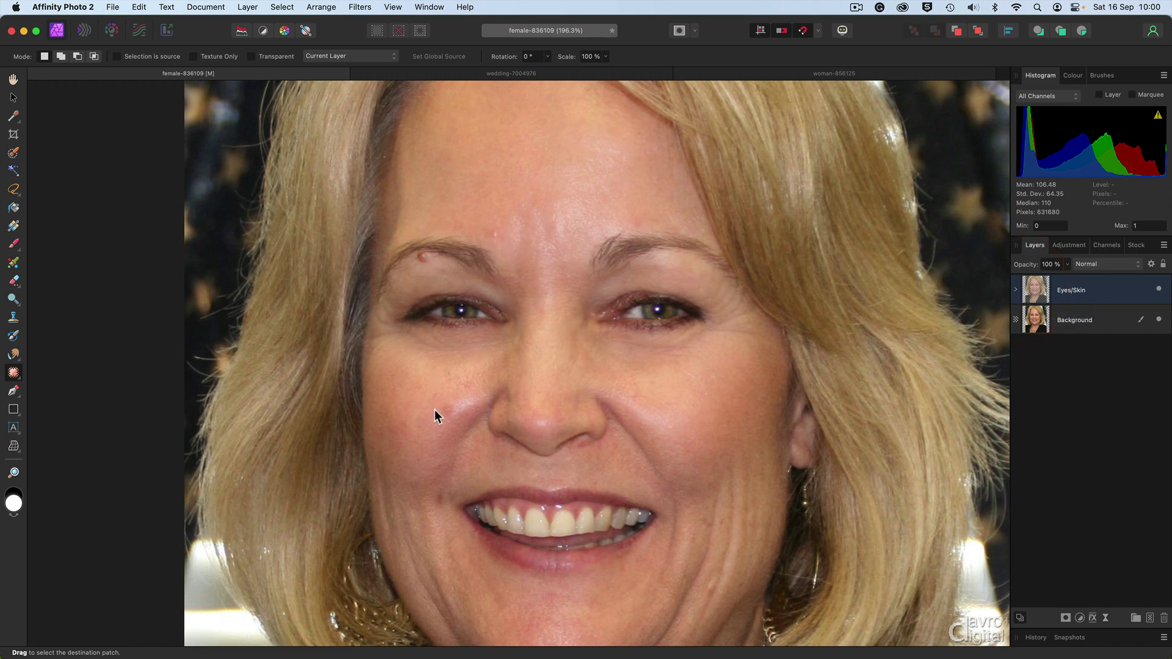
click(1078, 296)
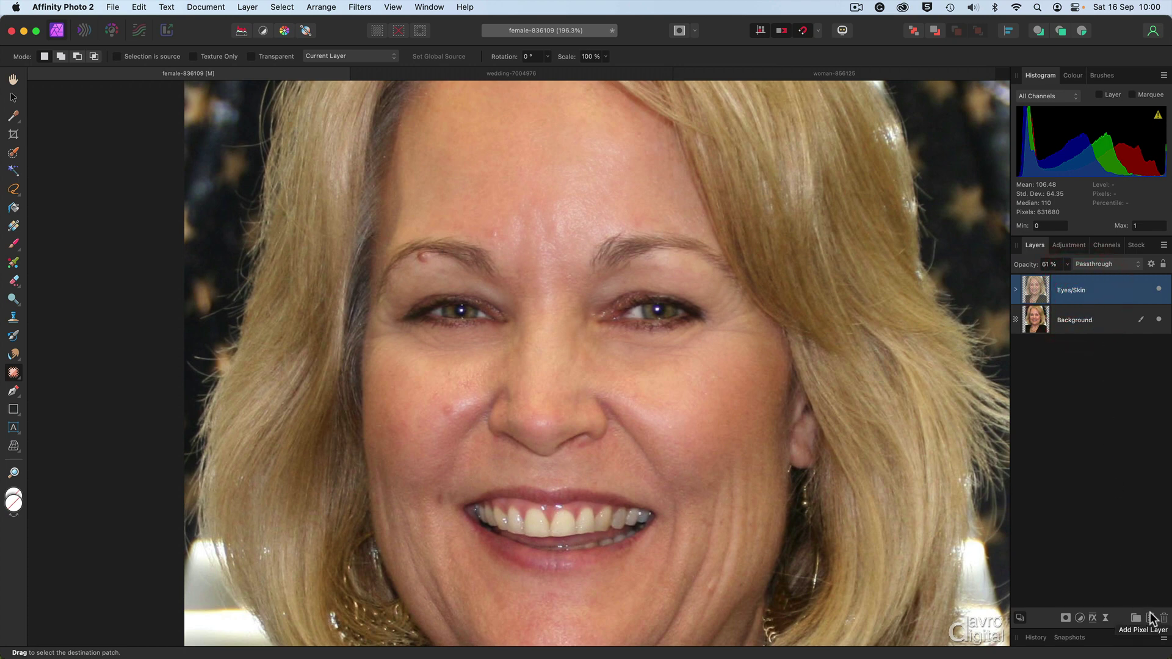
click(1151, 619)
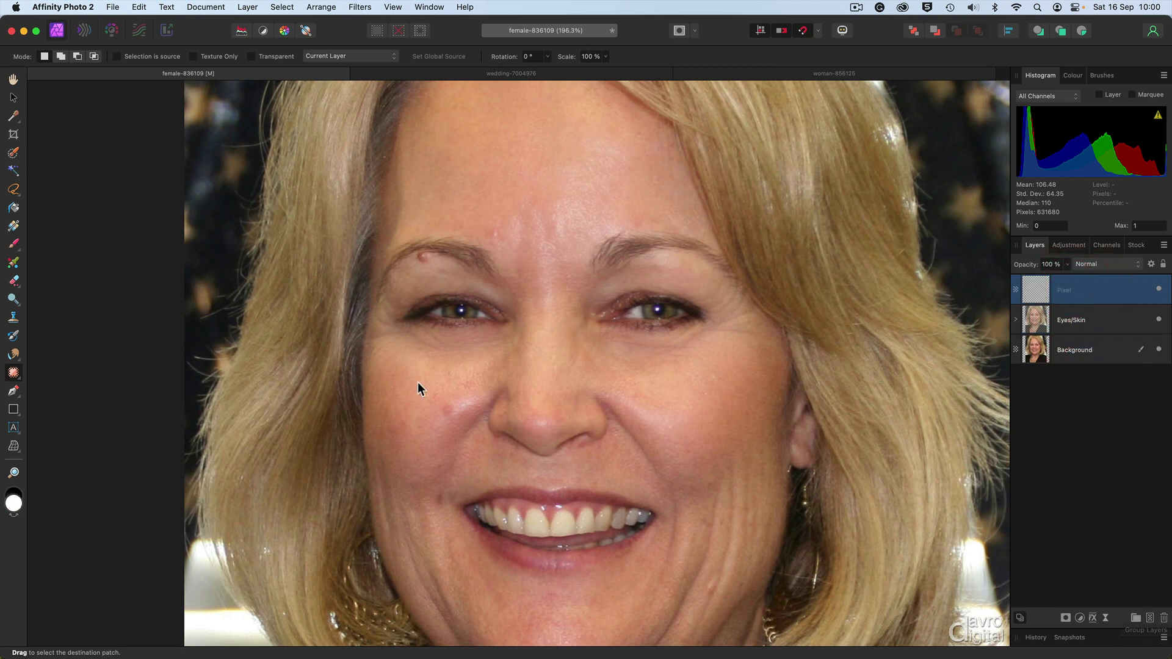
- Switch to the Inpainting Brush Tool and set it to sample Current Layer & Below on the new pixel layer
click(15, 374)
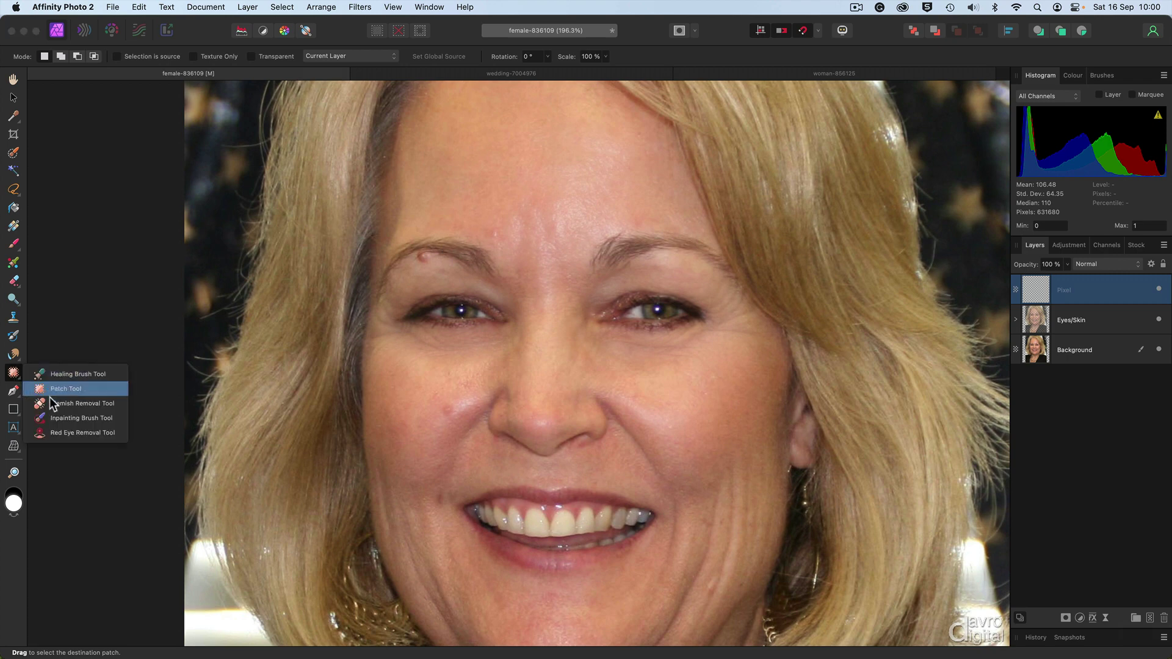
click(55, 418)
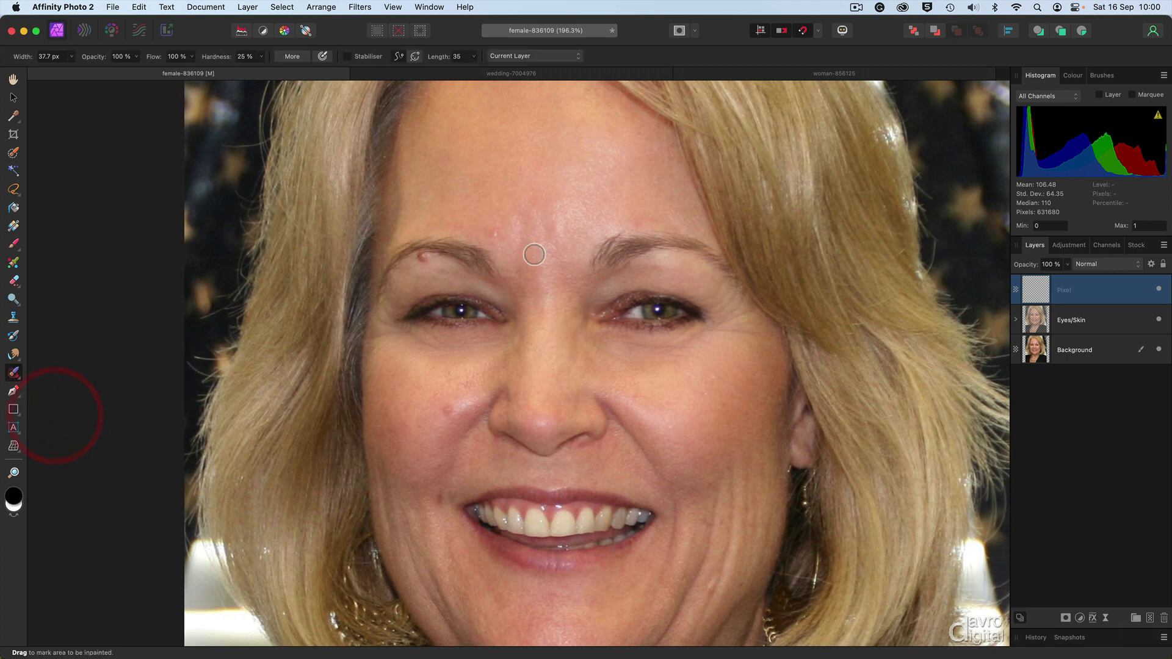
click(522, 56)
click(523, 55)
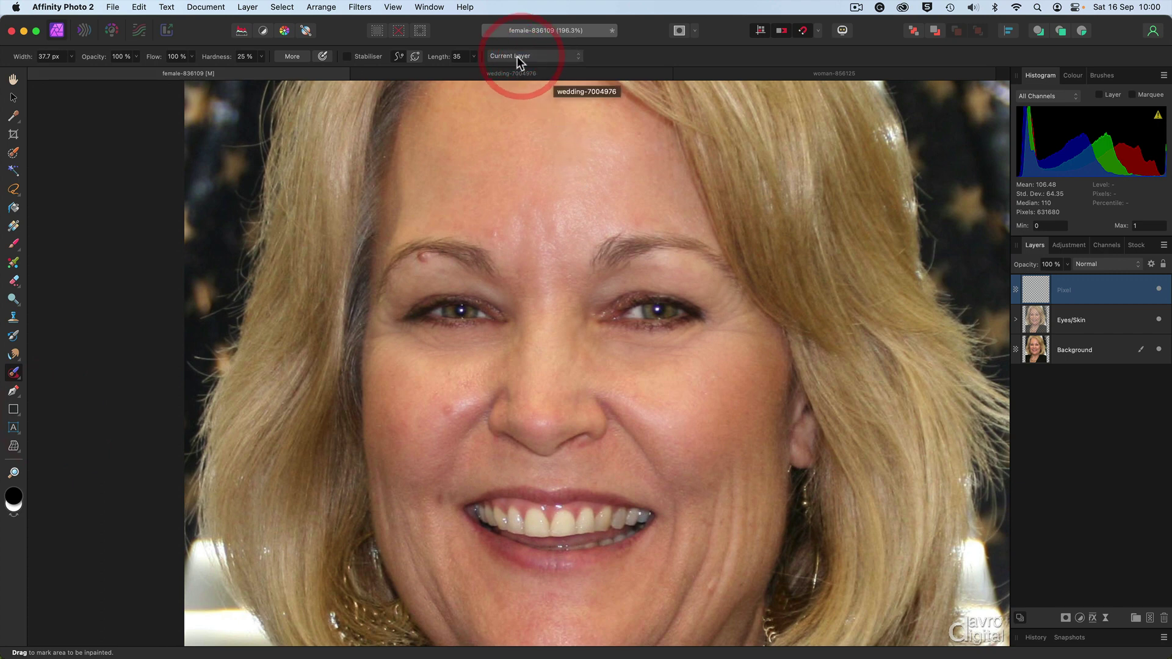
click(1016, 319)
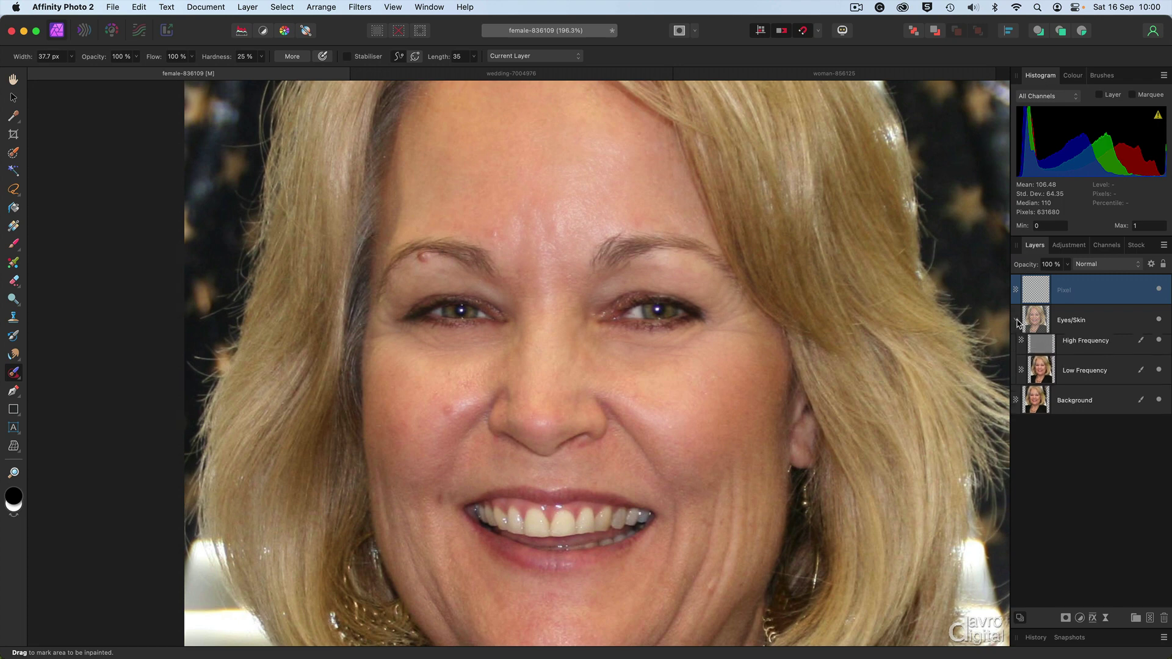
mouse_move(1044, 346)
mouse_down()
mouse_move(1047, 373)
mouse_move(1036, 335)
mouse_up()
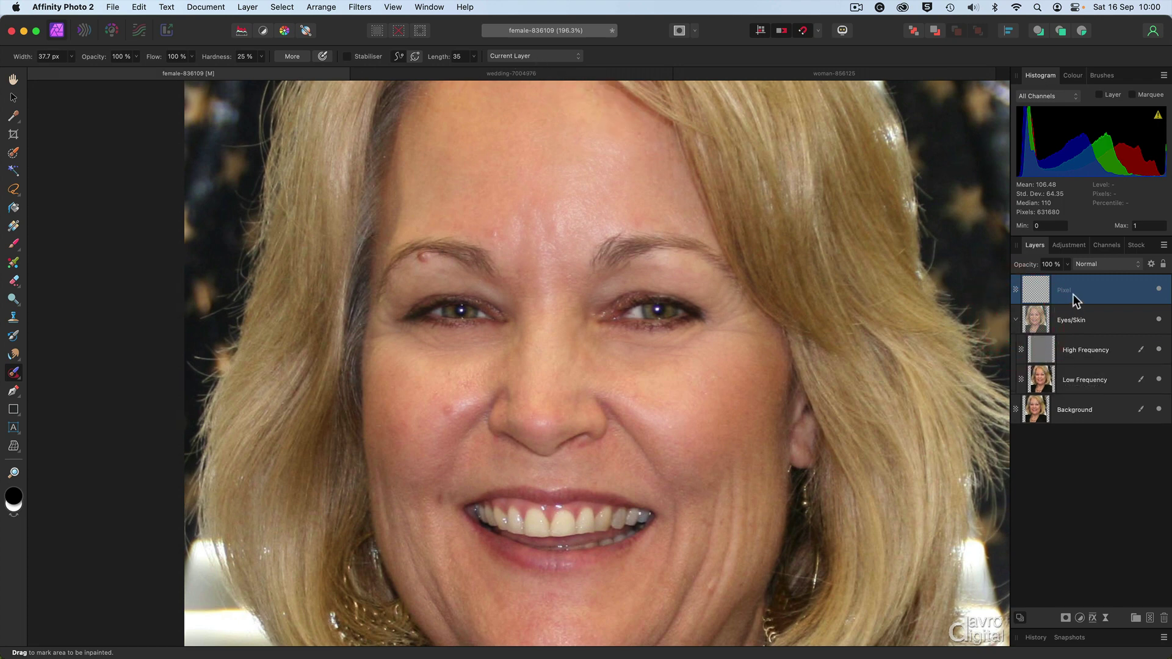
click(532, 57)
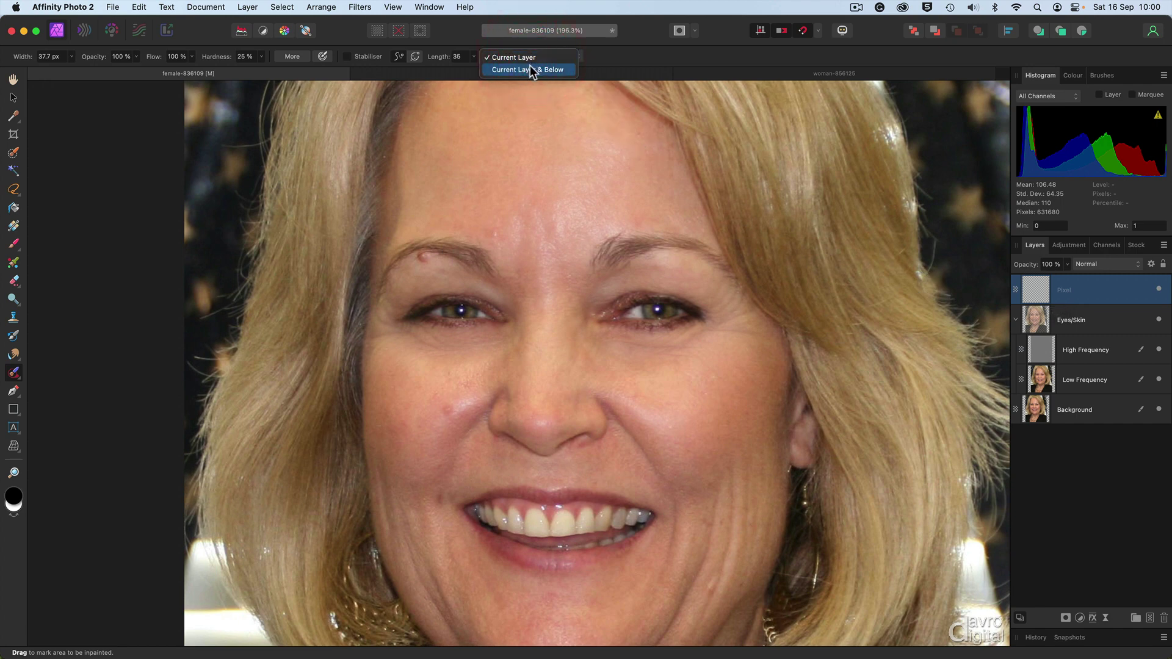
click(530, 67)
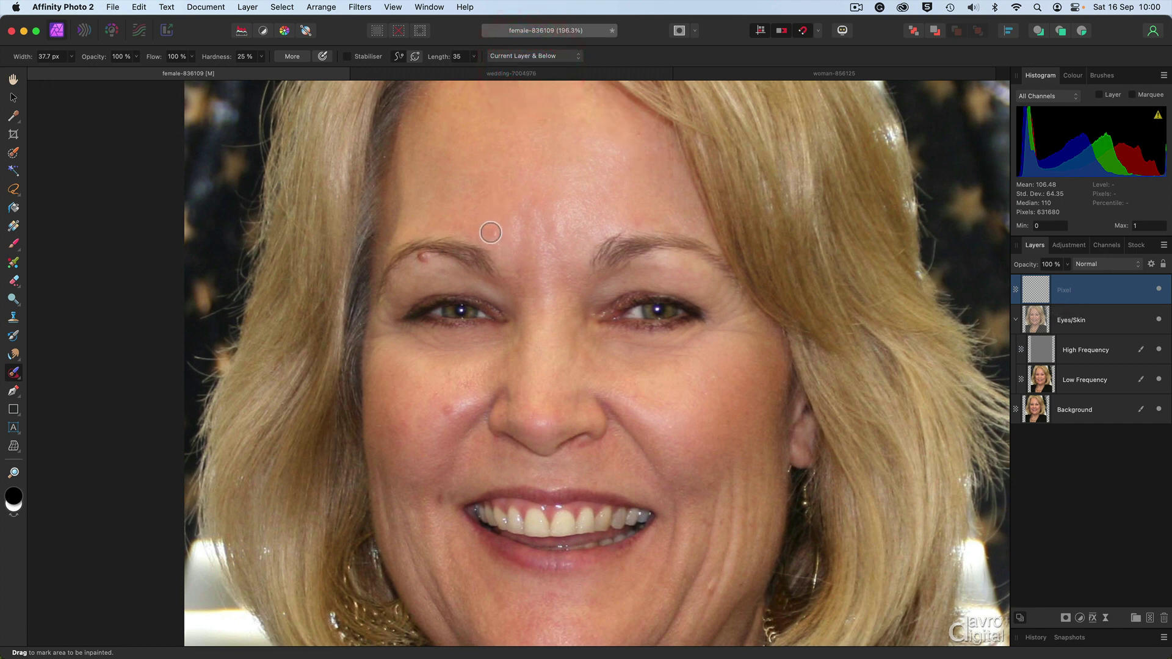
- Inpaint the blemishes above and in the left eyebrow, on the left cheek and beside the left corner of the mouth
drag(491, 232, 495, 233)
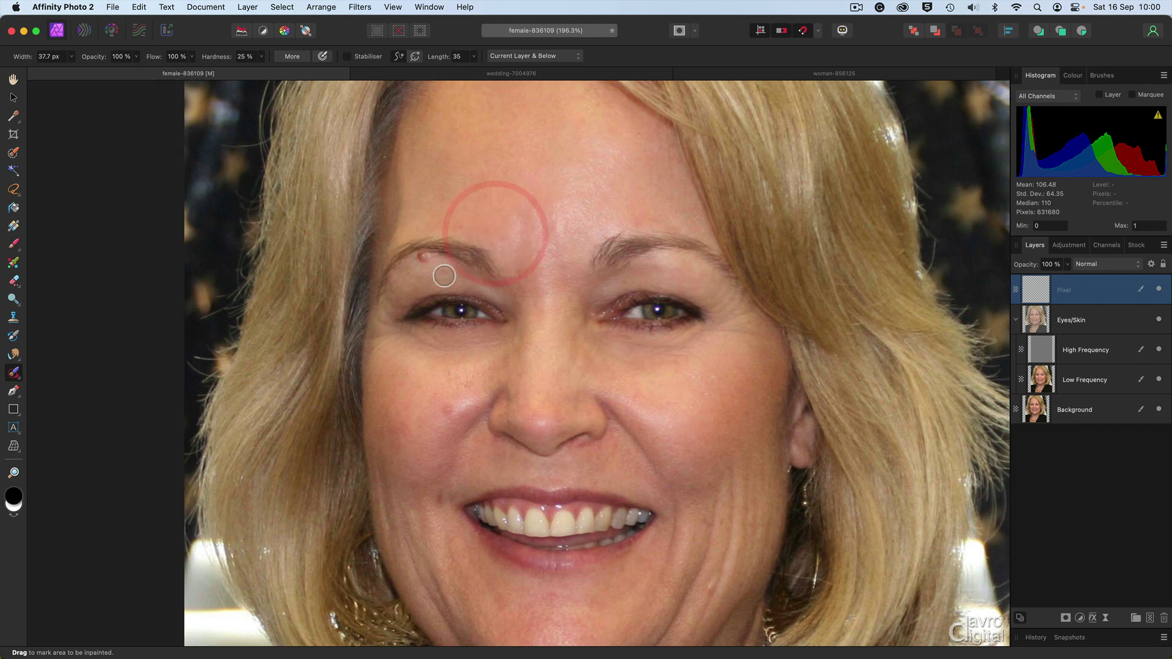
drag(422, 258, 423, 259)
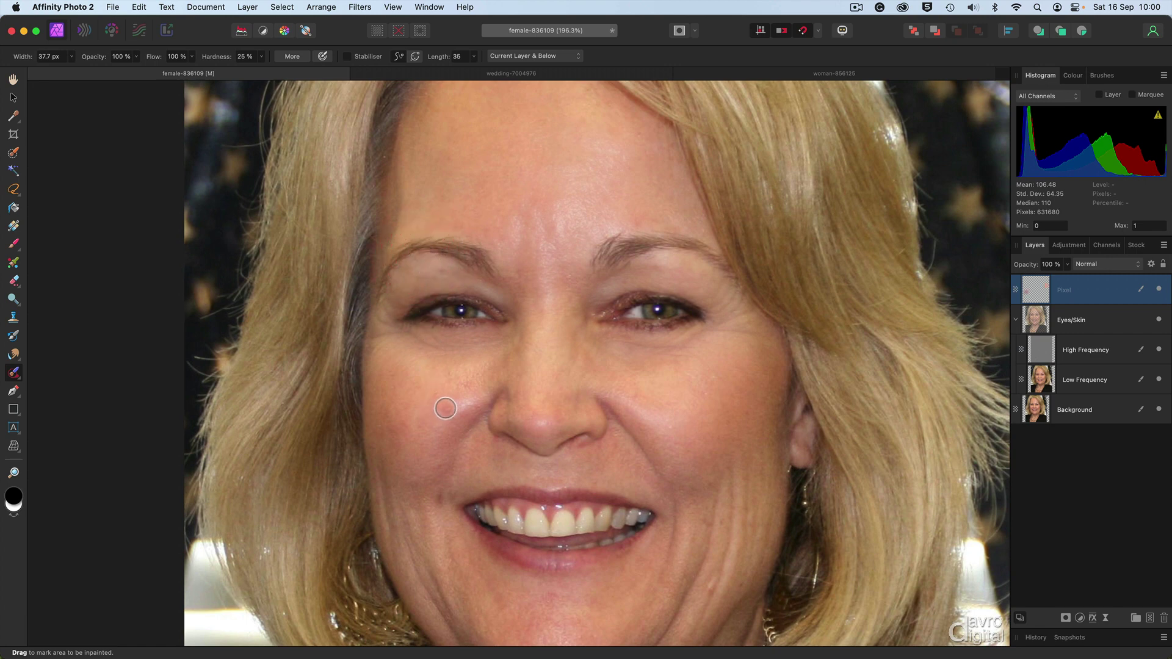
drag(445, 408, 447, 411)
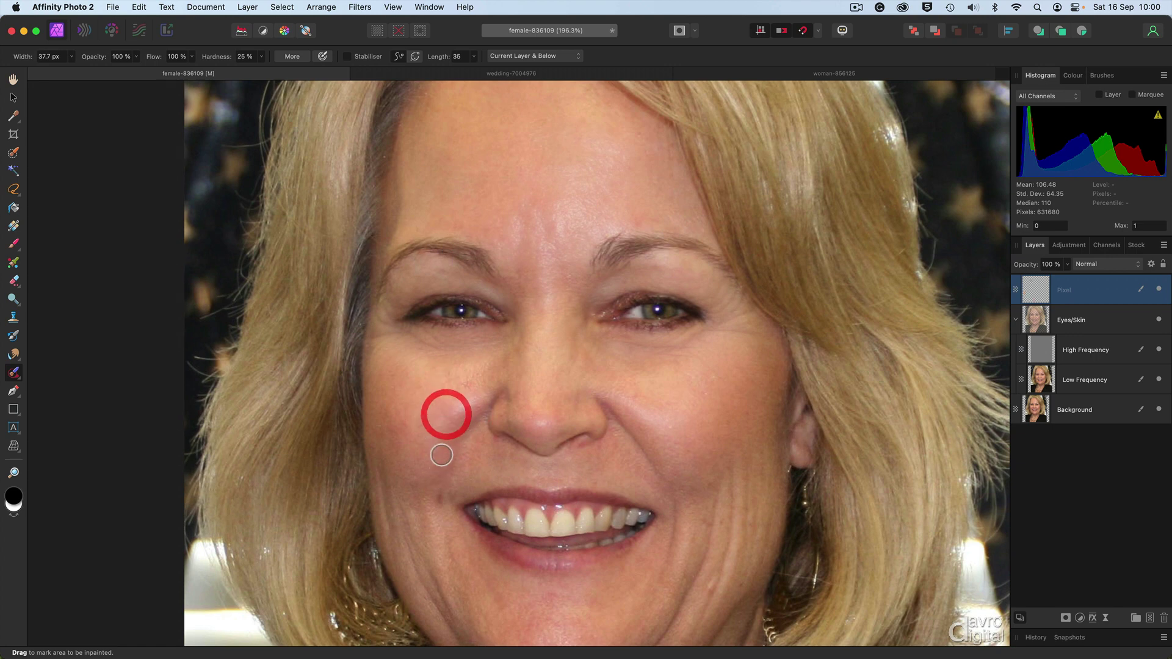
drag(439, 492, 453, 489)
- Inpaint the small marks on the lower cheek right of the mouth, and collapse the Eyes/Skin group
scroll(652, 557, down, 4)
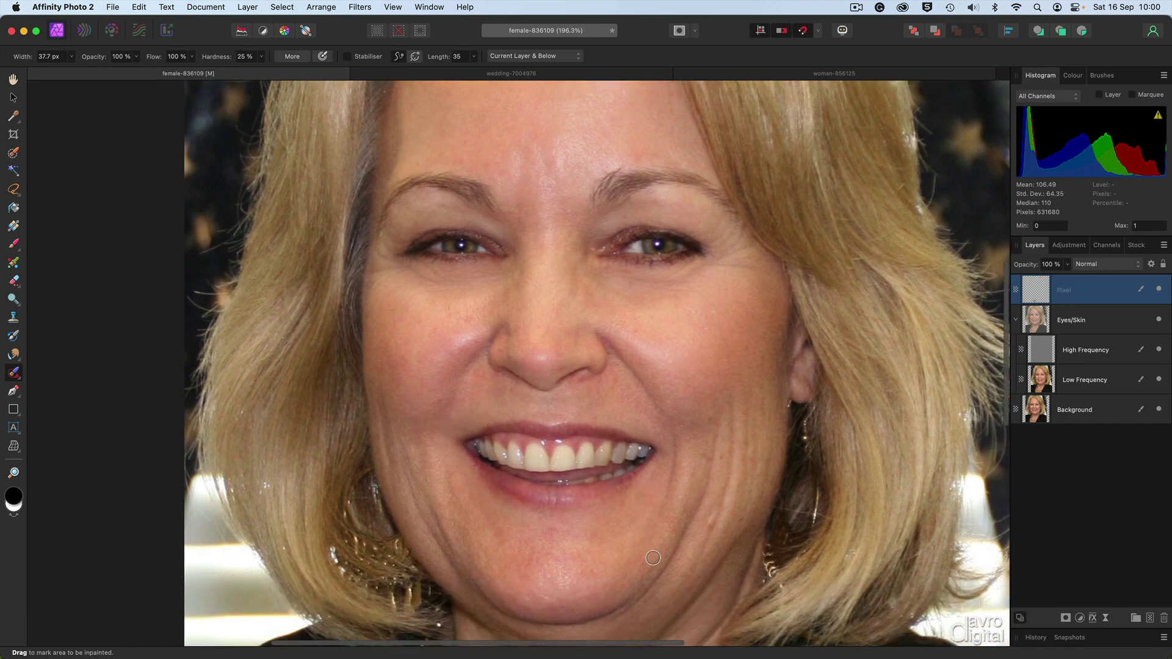
scroll(653, 558, down, 2)
drag(713, 450, 707, 467)
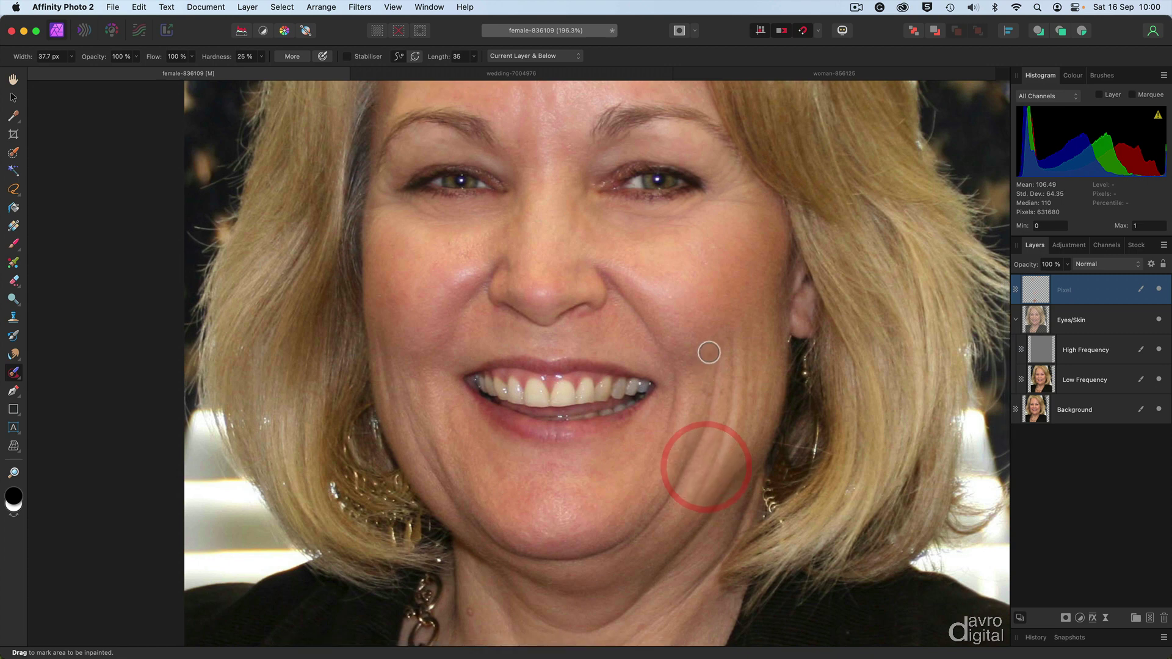
drag(706, 349, 708, 360)
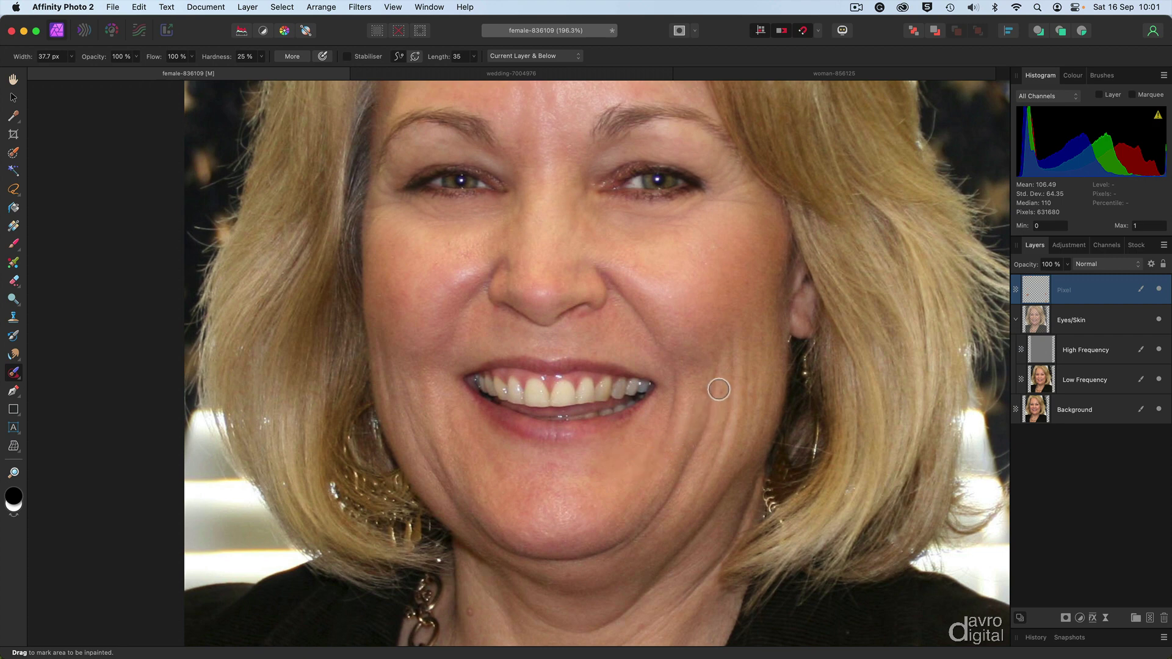
drag(721, 390, 719, 401)
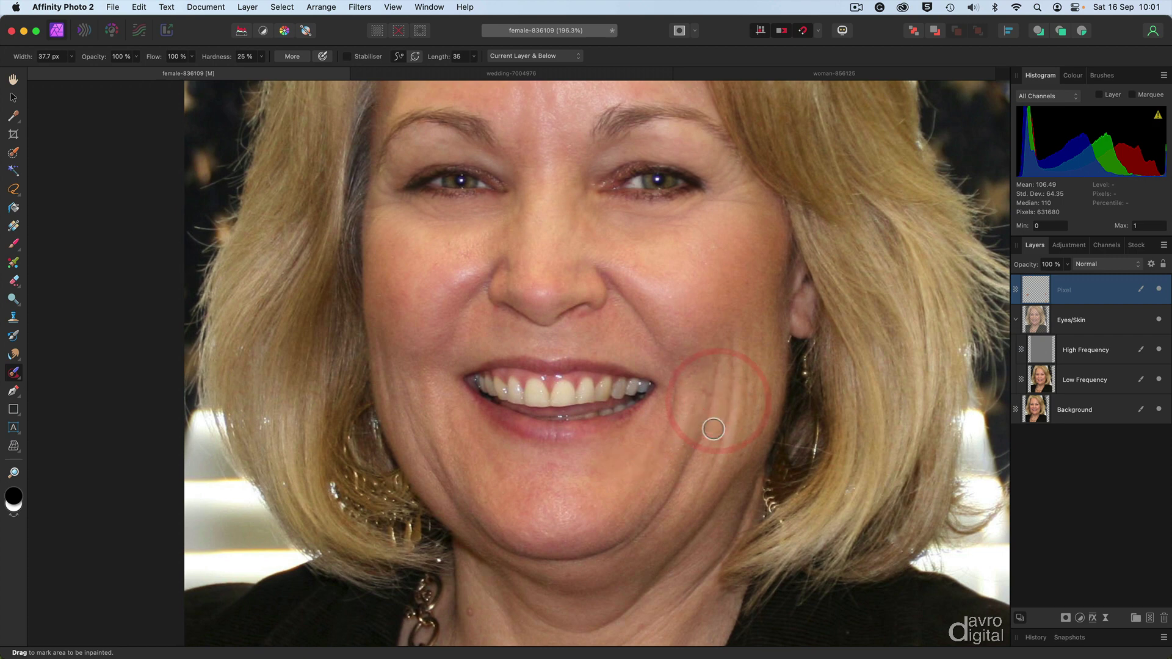
scroll(715, 421, up, 2)
scroll(713, 429, up, 2)
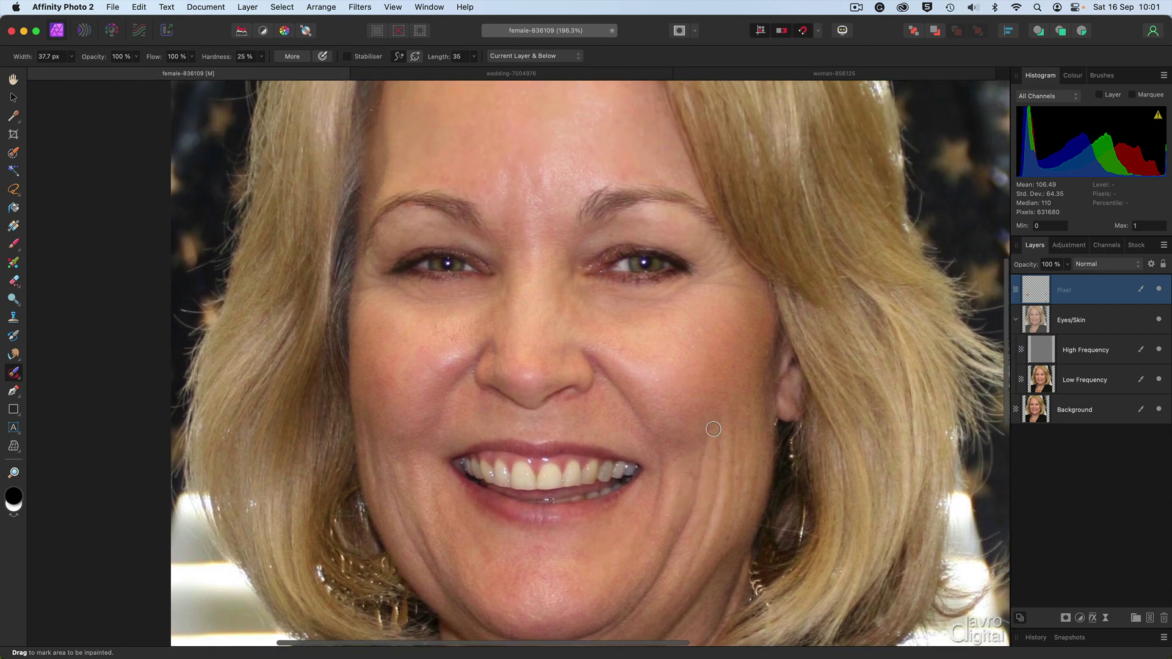
click(1016, 320)
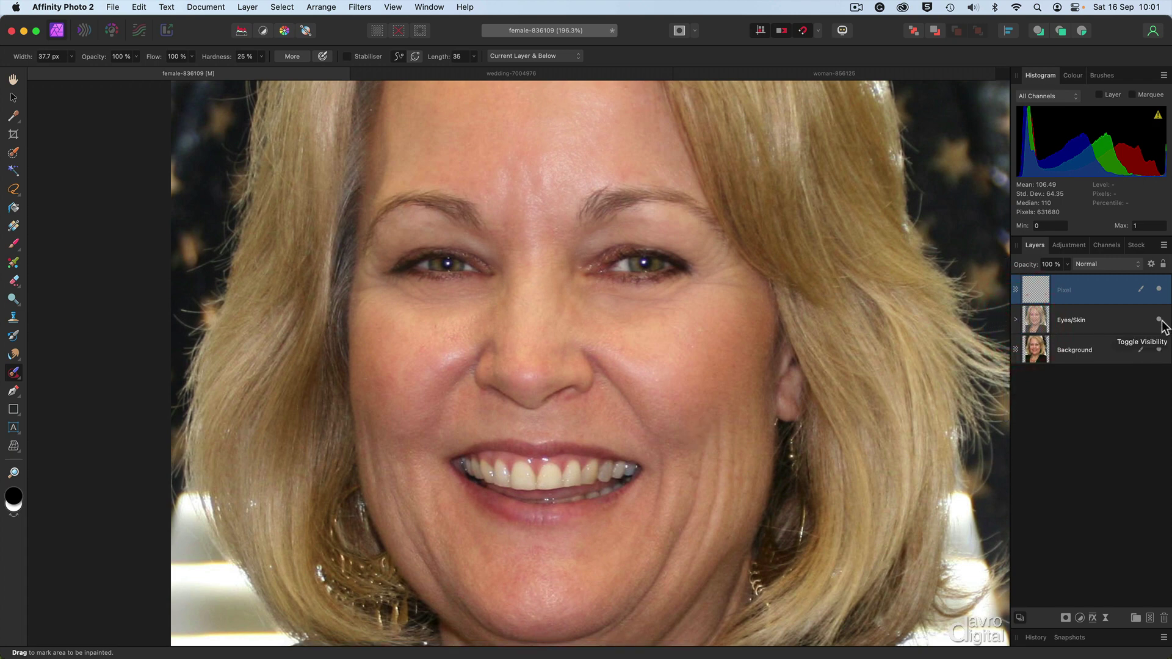
- Select the Eyes/Skin group together with the Pixel layer and toggle their visibility to compare the portrait before and after retouching
click(1139, 320)
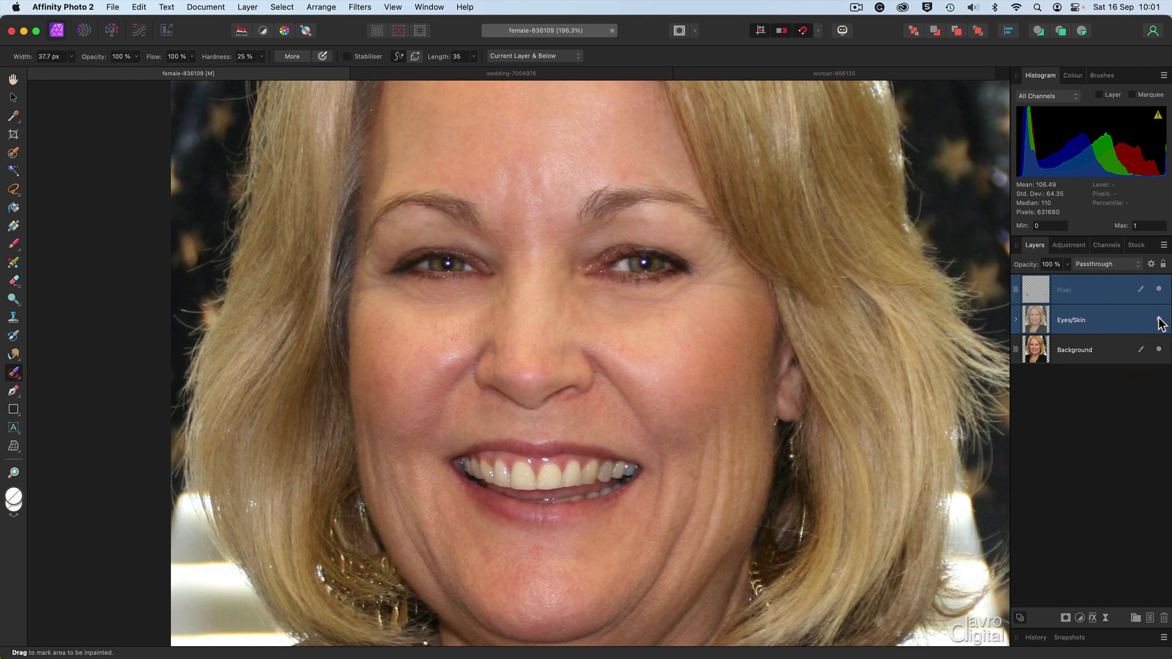
click(1159, 320)
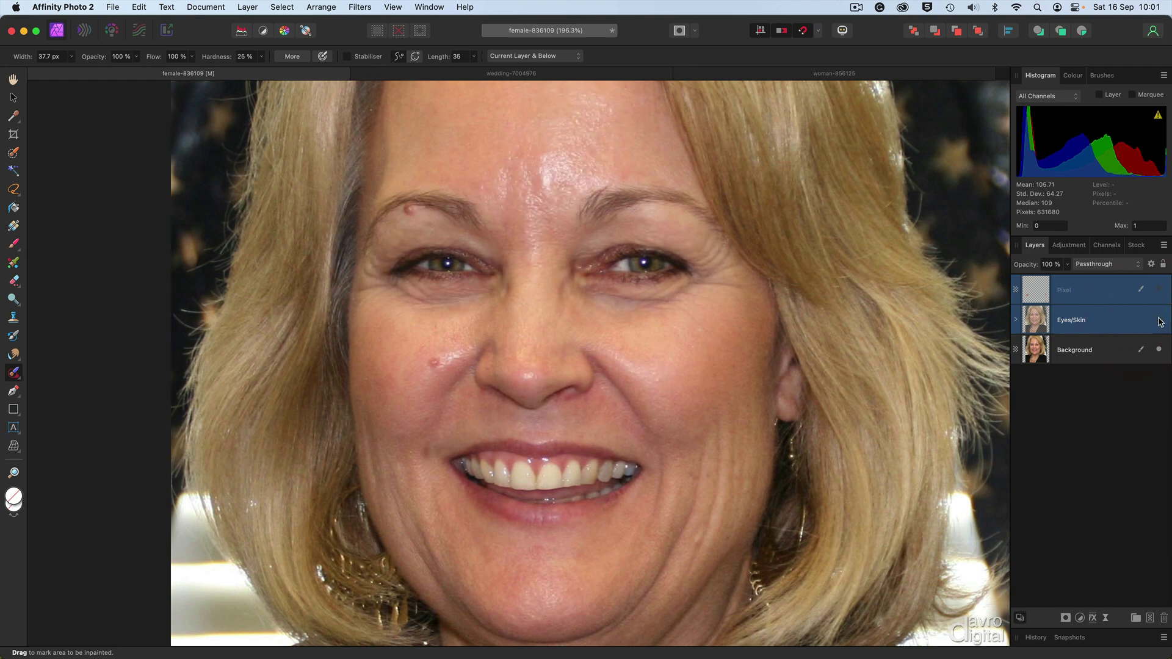
click(1159, 320)
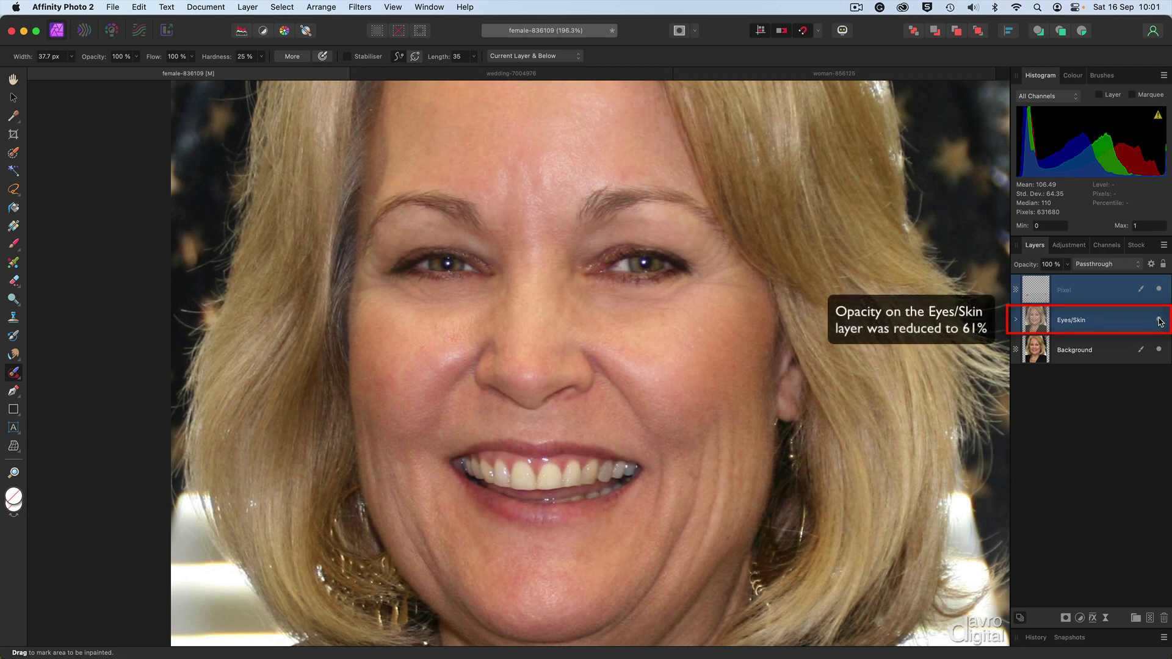
click(1158, 320)
click(1158, 319)
scroll(534, 244, up, 2)
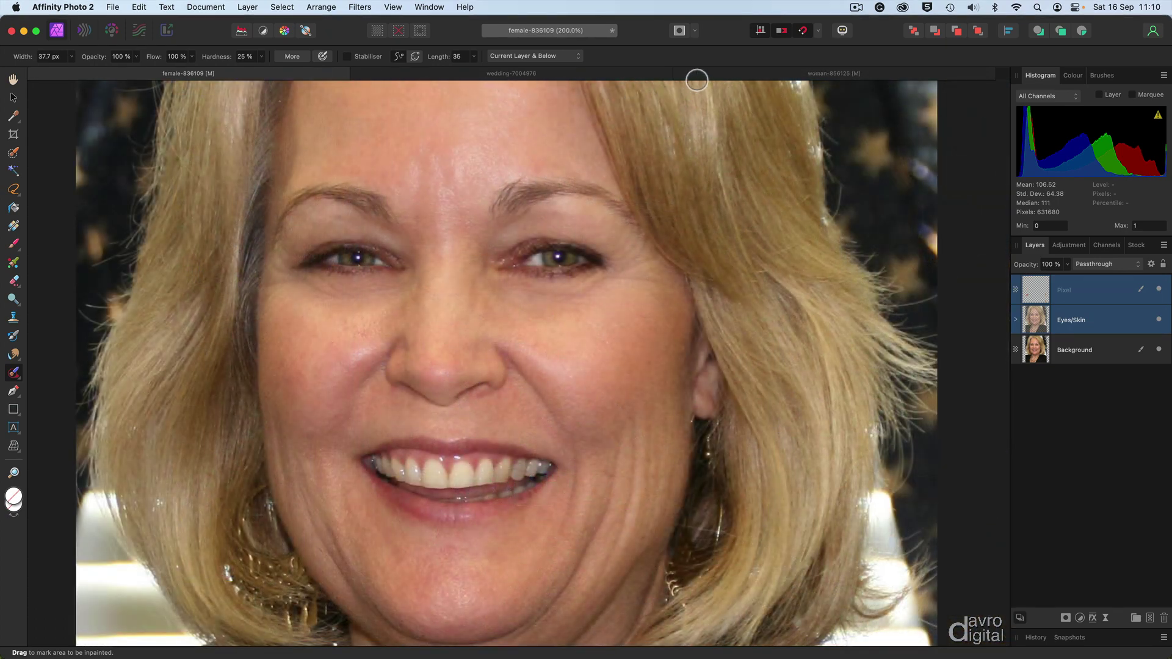
- Switch to the woman-856125 document and toggle the Eyes/Skin group's visibility to compare the skin before and after smoothing
click(717, 76)
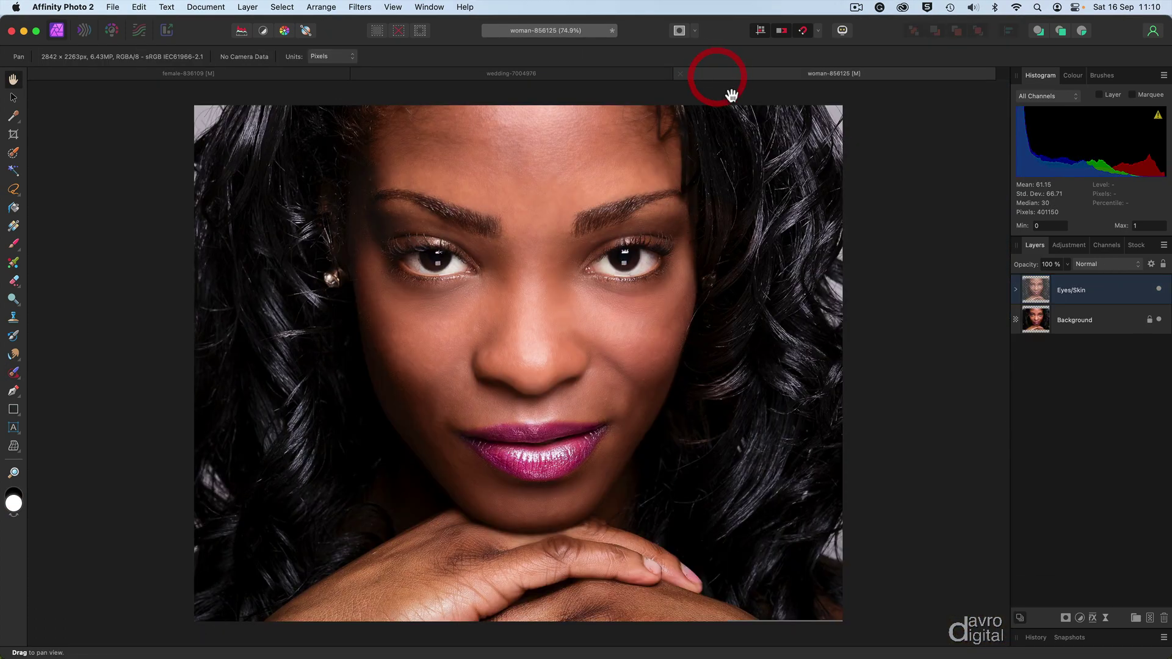
click(1159, 289)
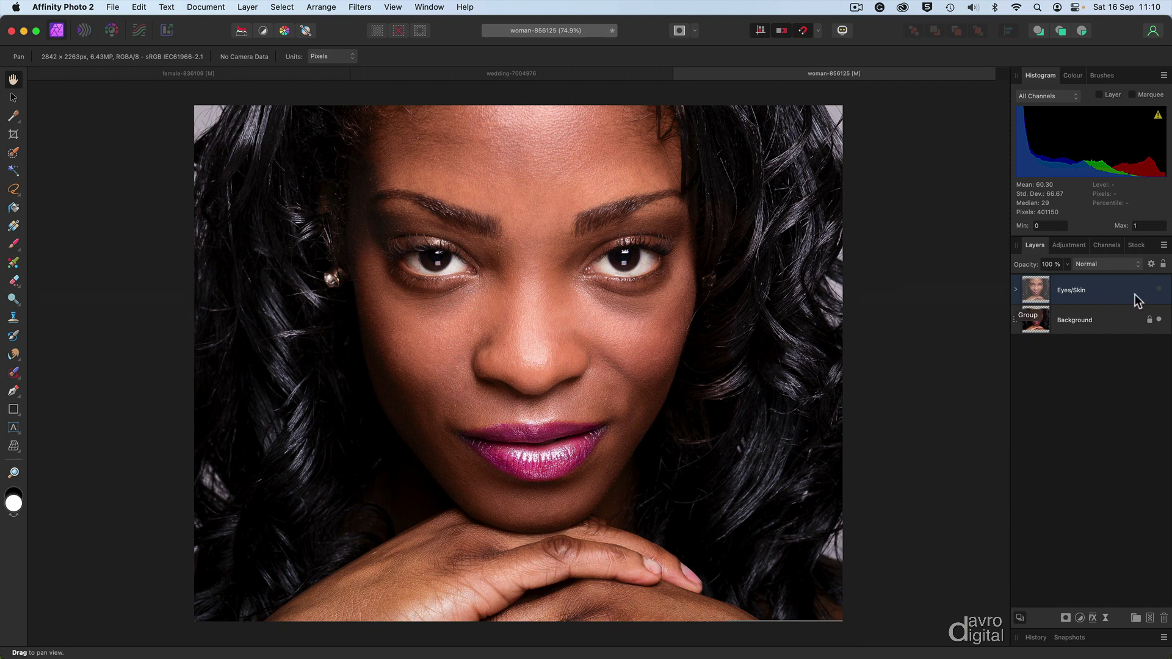
click(1159, 290)
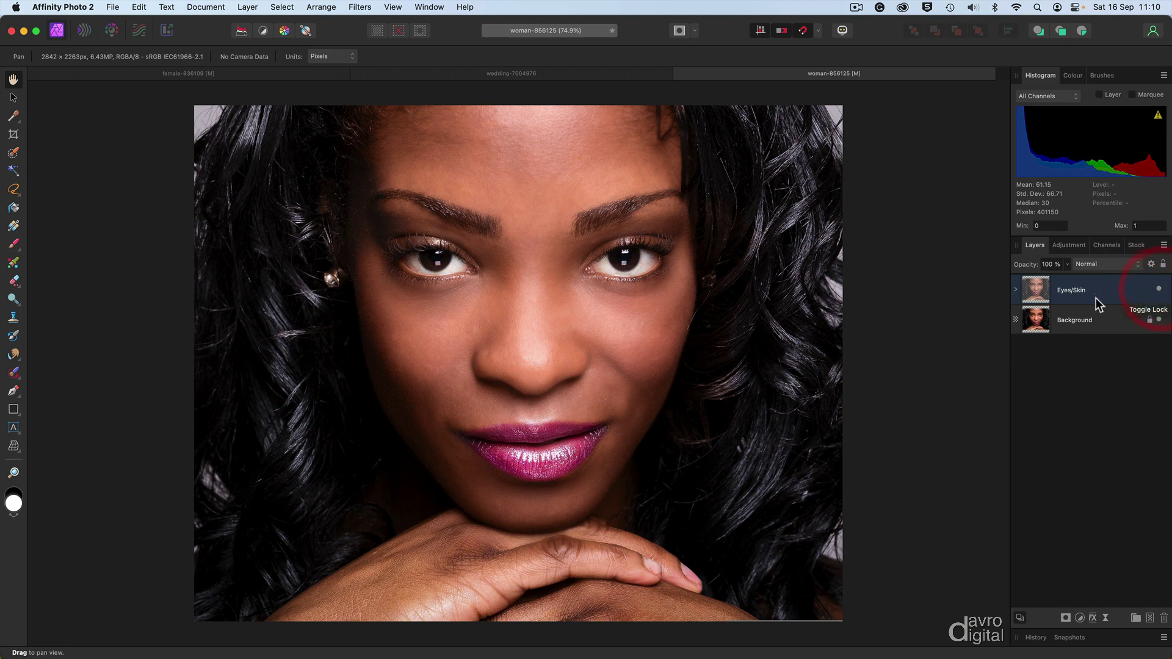
- Paint black over the hands and fingers on the High Frequency layer's mask, using the Paint Brush enlarged to 647.1 px
click(1016, 291)
click(1020, 327)
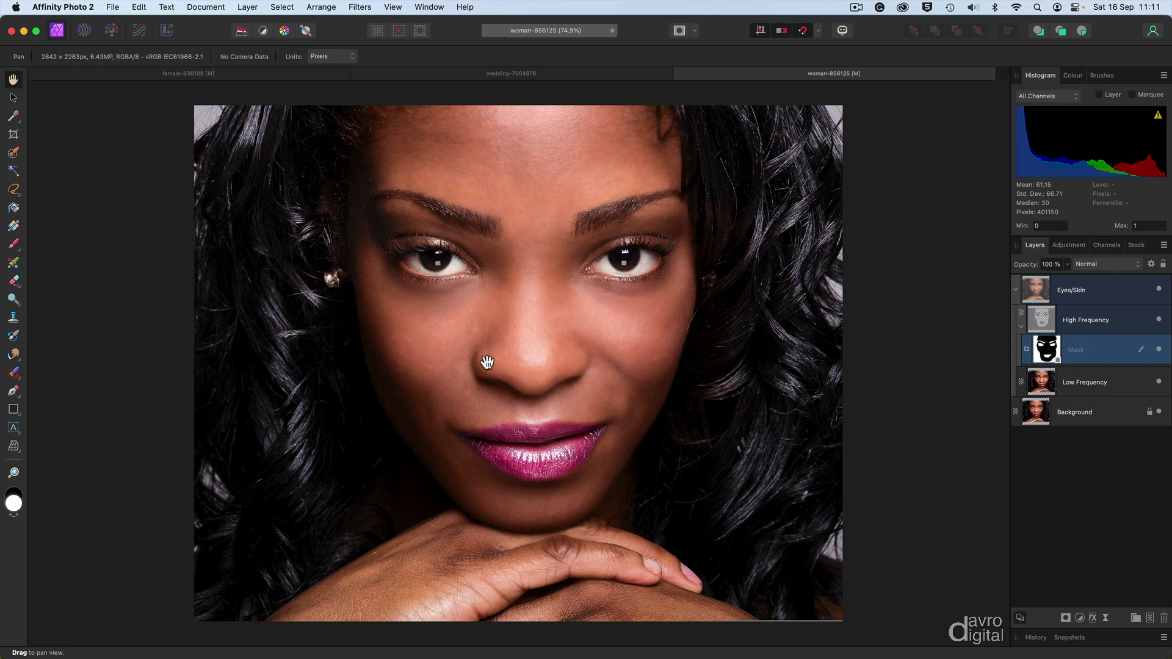
click(14, 244)
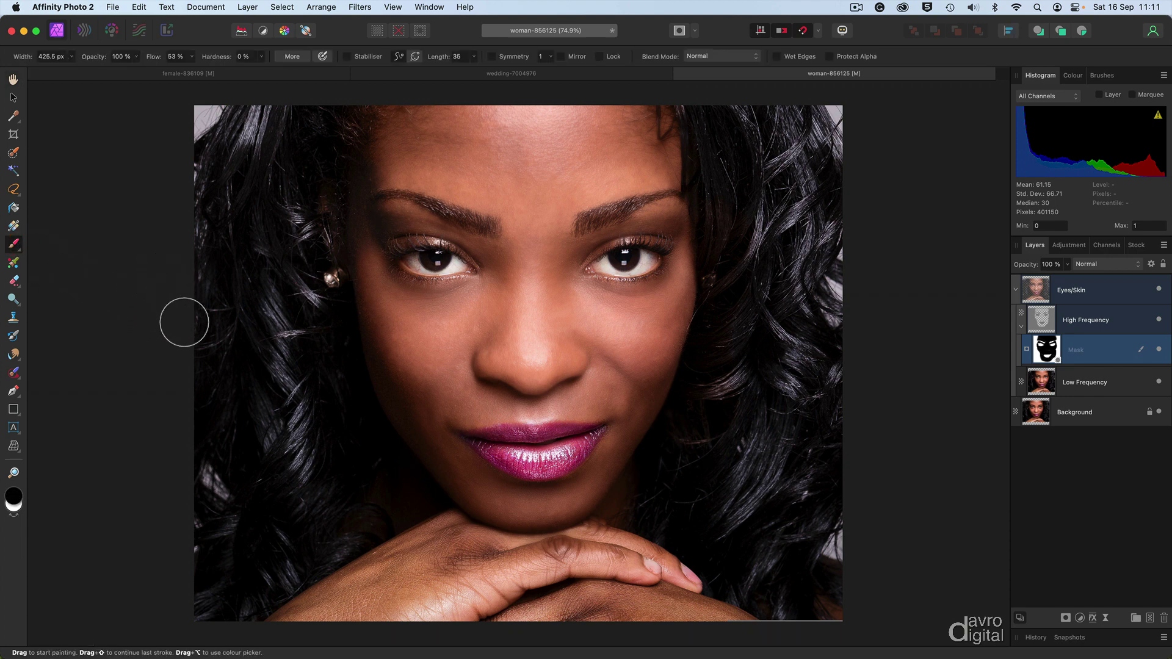
key(bracketright)
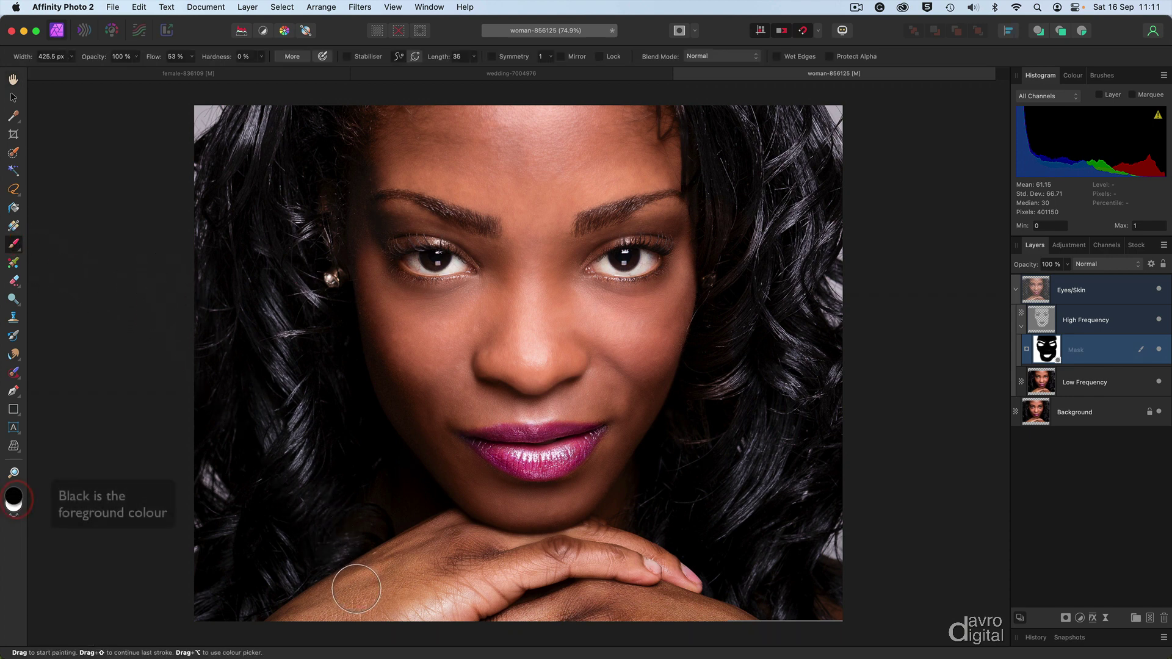
key(bracketright)
key(bracketright)
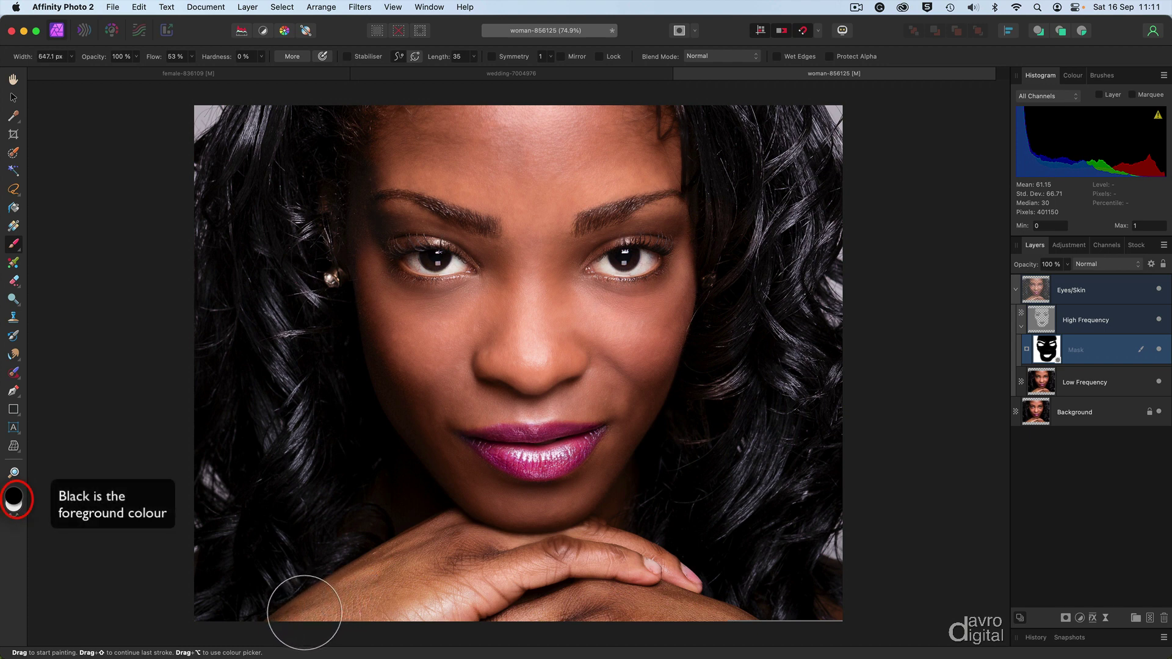
mouse_move(338, 605)
mouse_down()
mouse_move(444, 581)
mouse_move(418, 562)
mouse_up()
mouse_move(311, 601)
mouse_down()
mouse_move(542, 553)
mouse_move(438, 560)
mouse_move(458, 543)
mouse_move(635, 565)
mouse_move(512, 598)
mouse_move(614, 599)
mouse_move(530, 600)
mouse_move(673, 609)
mouse_move(738, 629)
mouse_move(710, 629)
mouse_up()
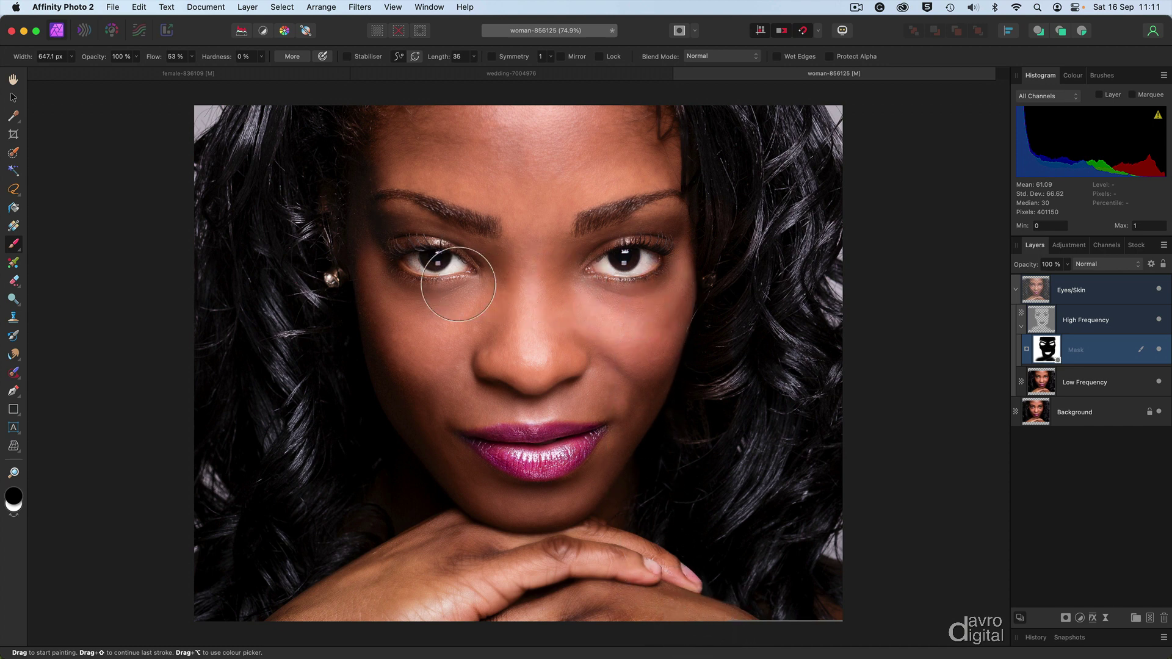
- Return to the female-836109 document, zoom to fit, and compare the portrait with the Pixel layer and Eyes/Skin group hidden and shown
click(210, 72)
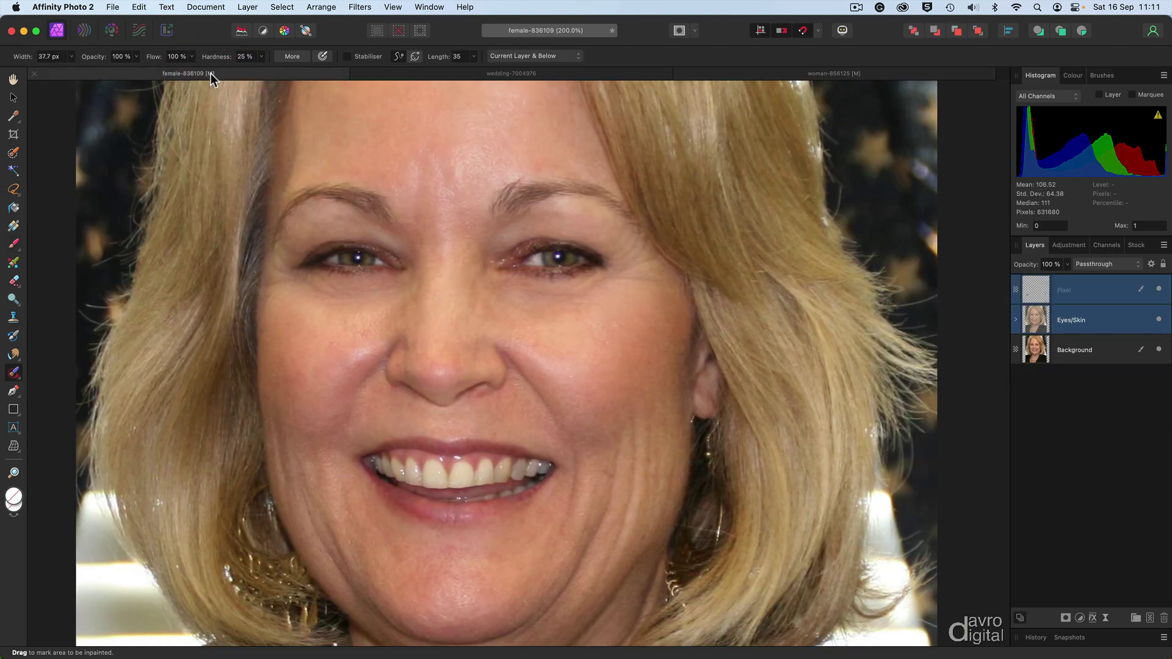
key(super+0)
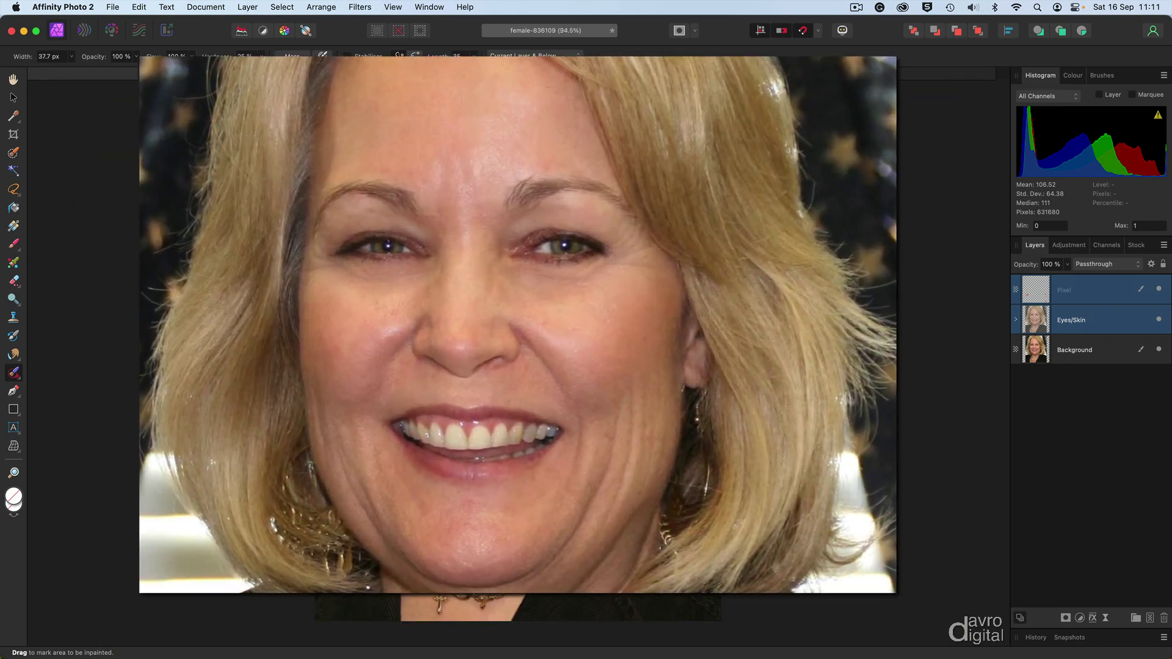
click(1159, 290)
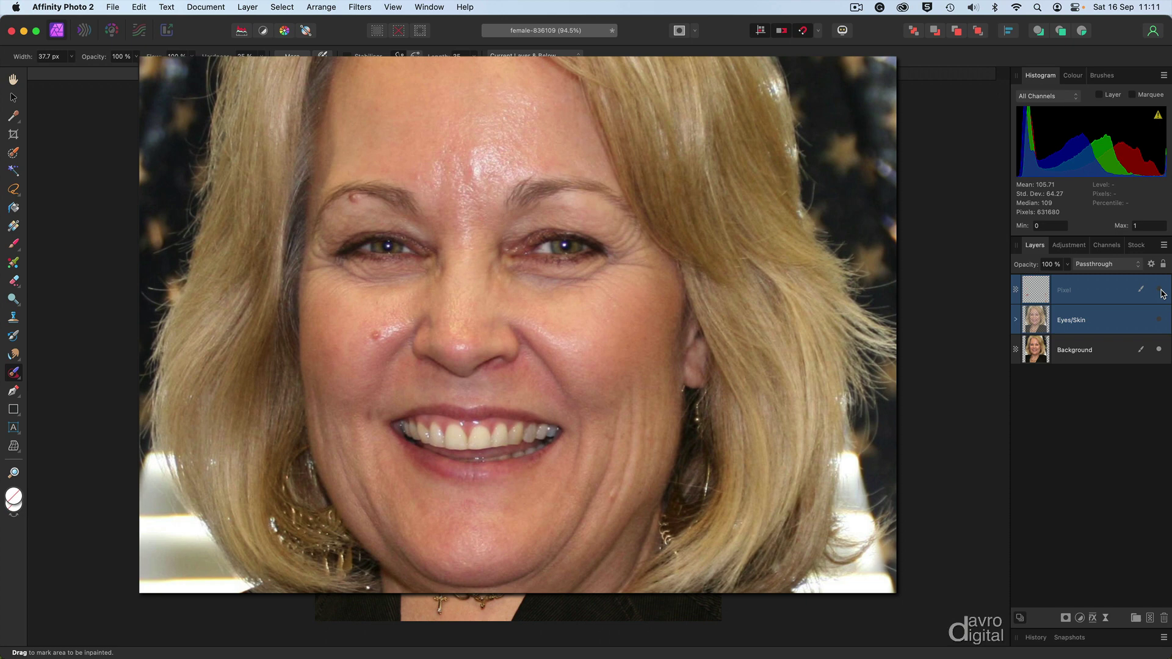
click(1160, 291)
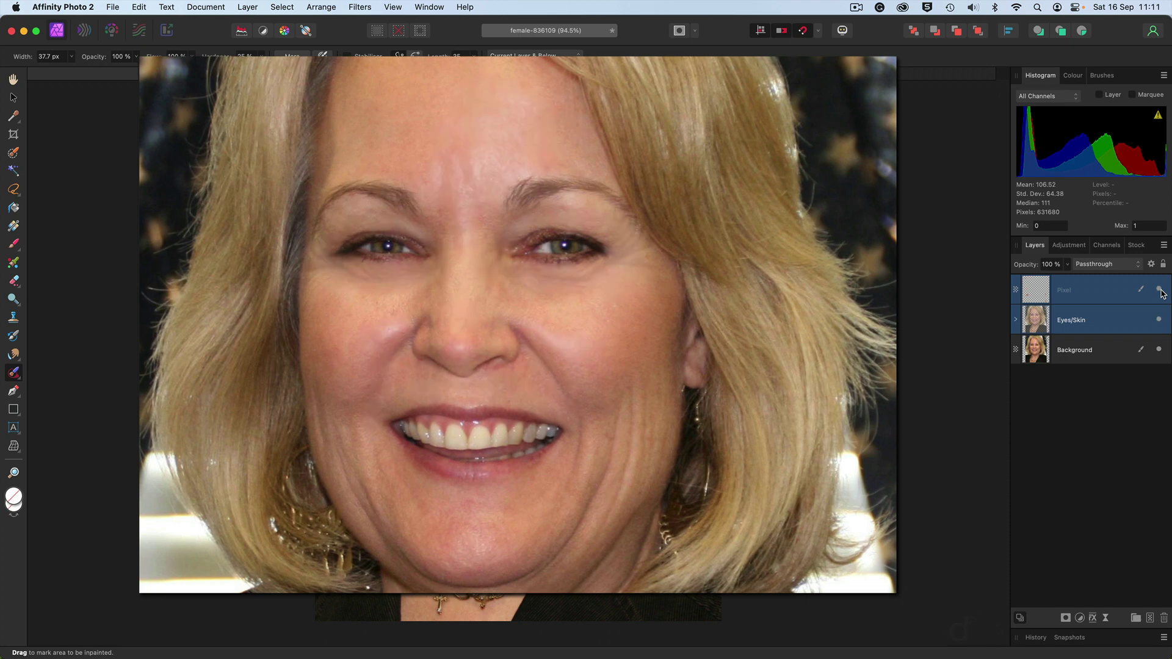